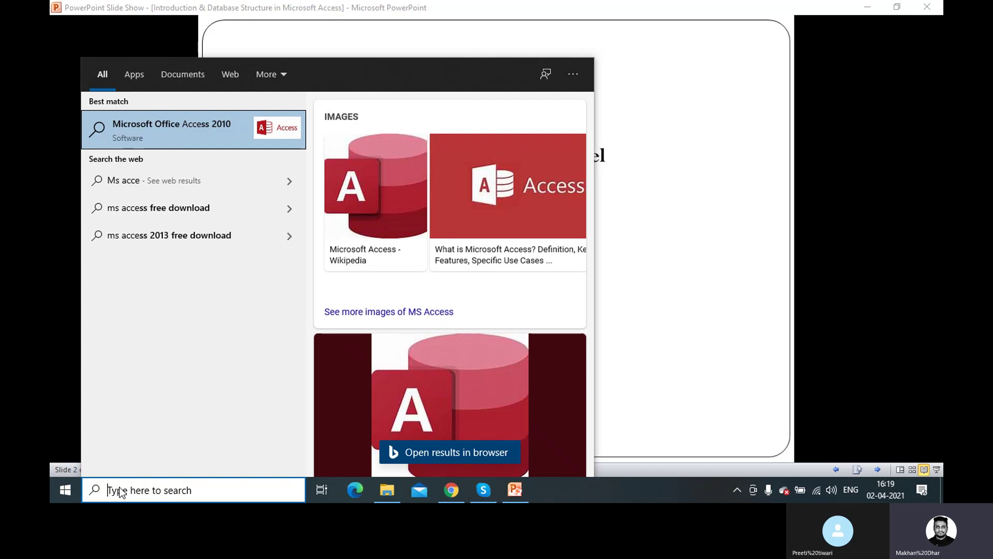
# Search Windows for access and launch Microsoft Access 2010.
pyautogui.write('access')
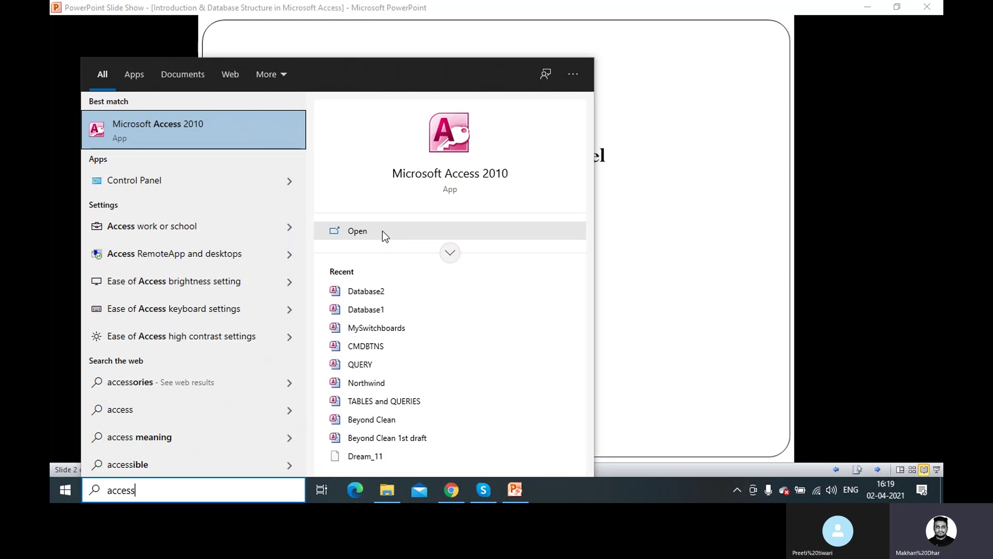
pyautogui.click(374, 233)
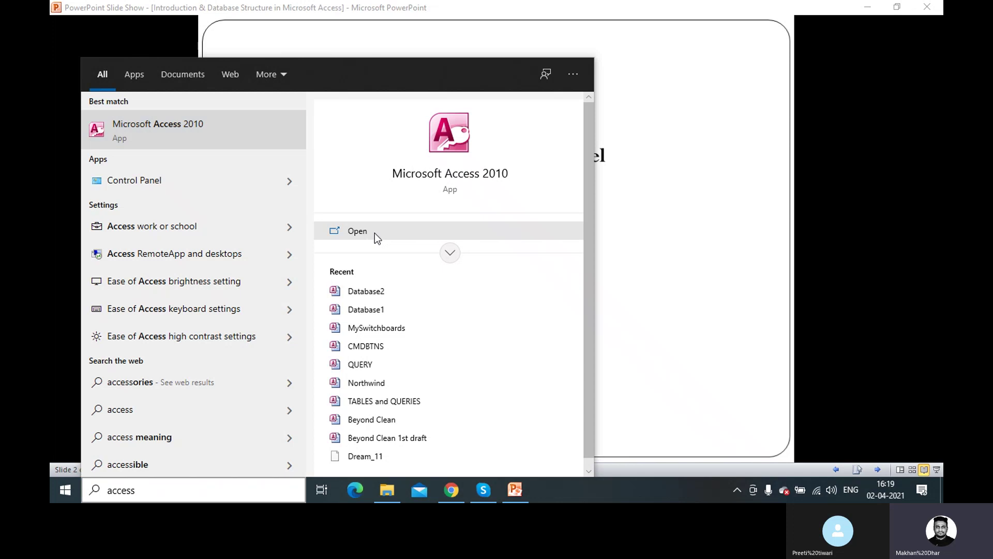
pyautogui.click(375, 232)
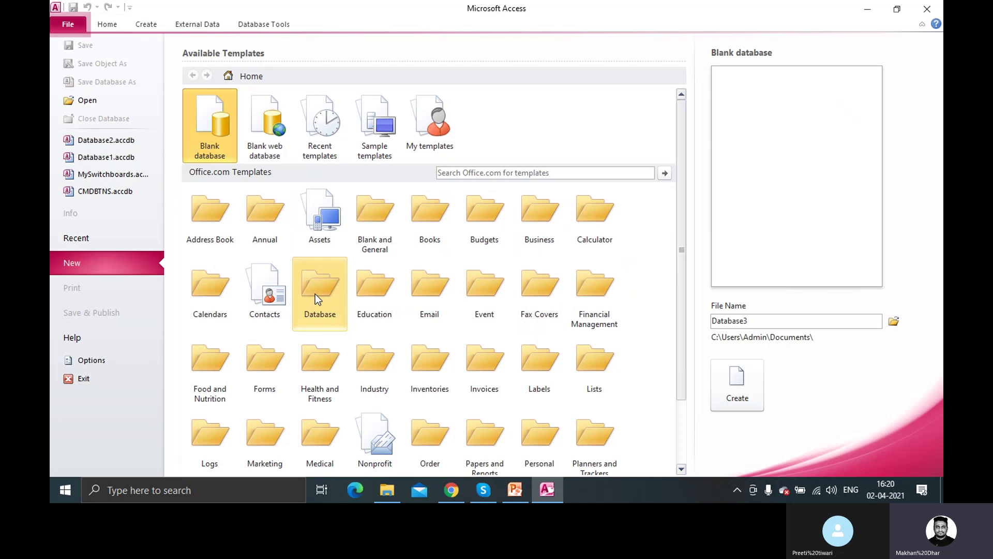
# Look through the available templates and name the new blank database MS Access Database 2021.
pyautogui.scroll(-2, 315, 294)
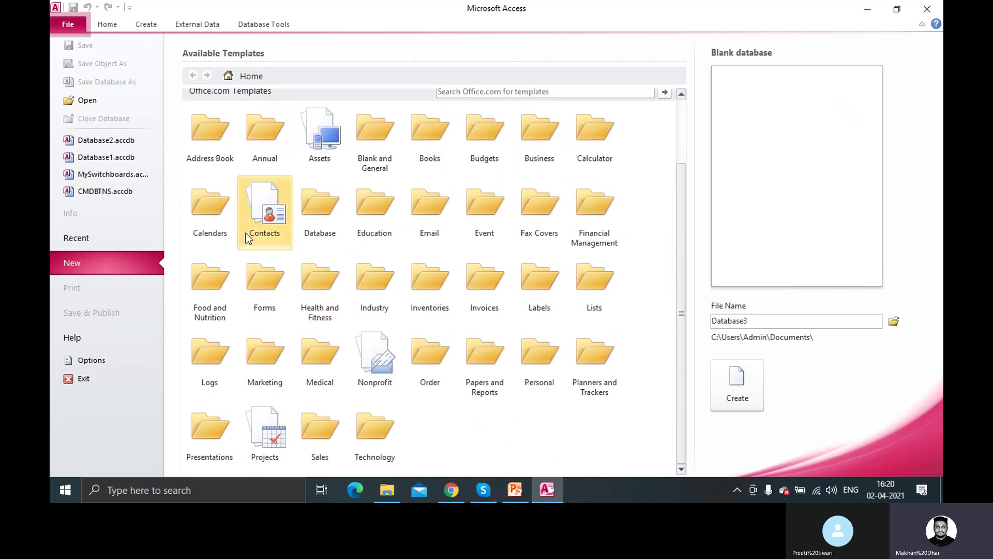
pyautogui.scroll(2, 281, 302)
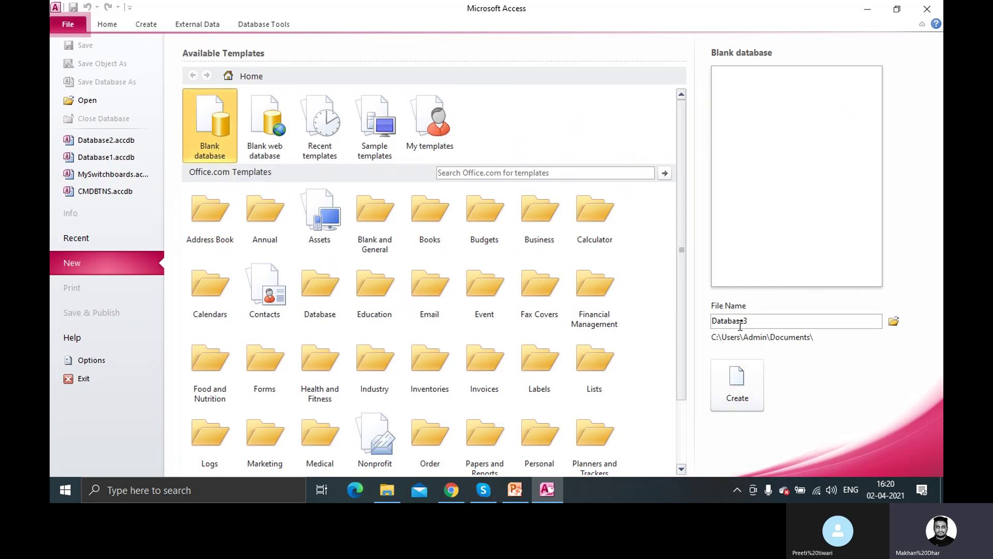
pyautogui.doubleClick(758, 321)
pyautogui.write('MS')
pyautogui.write(' Accu')
pyautogui.press('BackSpace')
pyautogui.write('ess ')
pyautogui.write('Pra')
pyautogui.write('ctice')
pyautogui.press('BackSpace')
pyautogui.press('BackSpace')
pyautogui.press('BackSpace')
pyautogui.press('BackSpace')
pyautogui.press('BackSpace')
pyautogui.press('BackSpace')
pyautogui.press('BackSpace')
pyautogui.press('BackSpace')
pyautogui.press('BackSpace')
pyautogui.write('Datat')
pyautogui.press('BackSpace')
pyautogui.write('base')
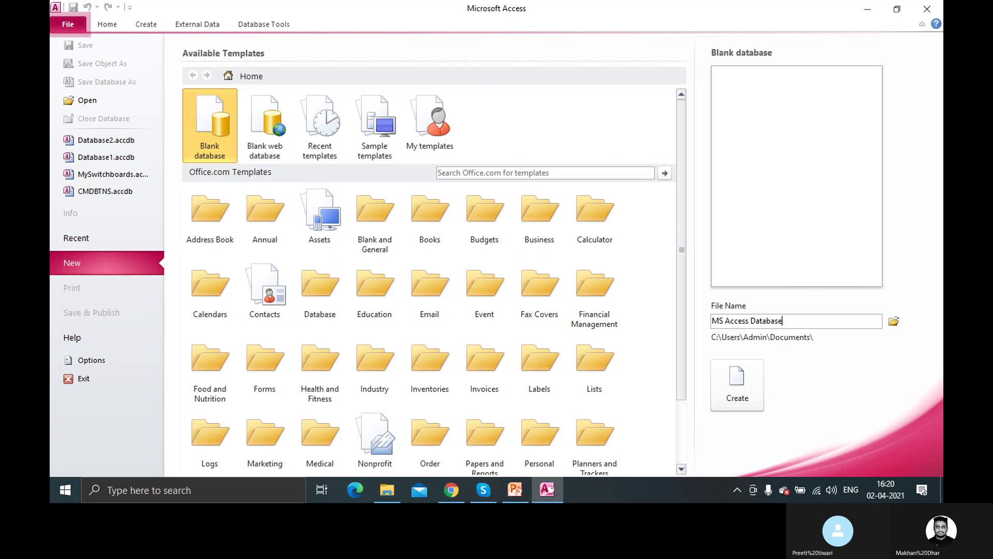
pyautogui.write(' 2021')
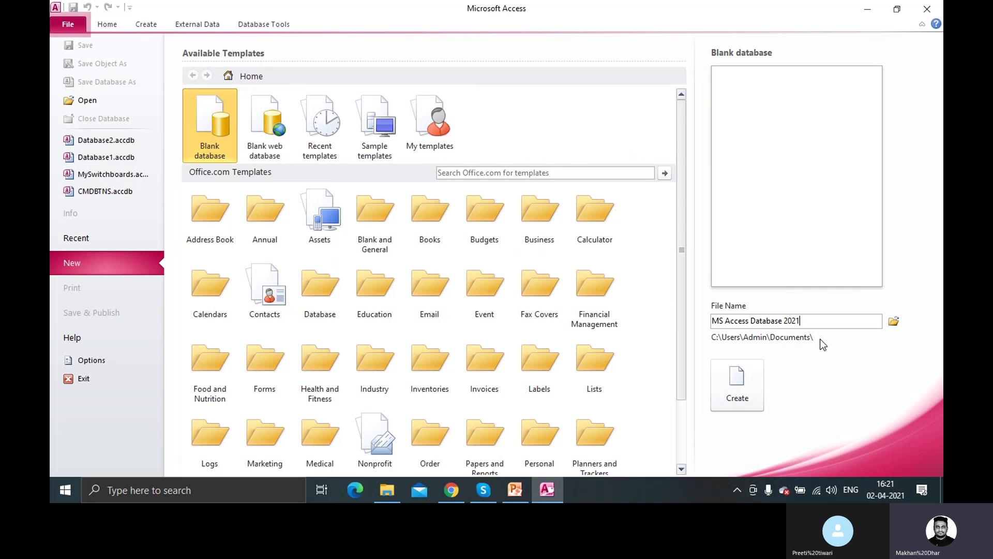
# Choose the Desktop as the save location for the new database, keeping the Microsoft Access 2007 Databases format.
pyautogui.click(894, 321)
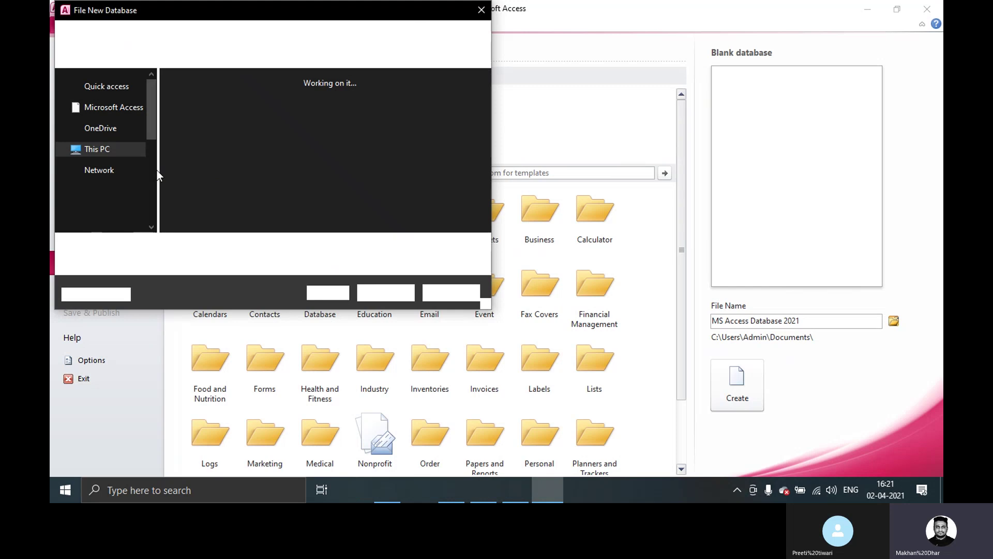
pyautogui.scroll(3, 155, 160)
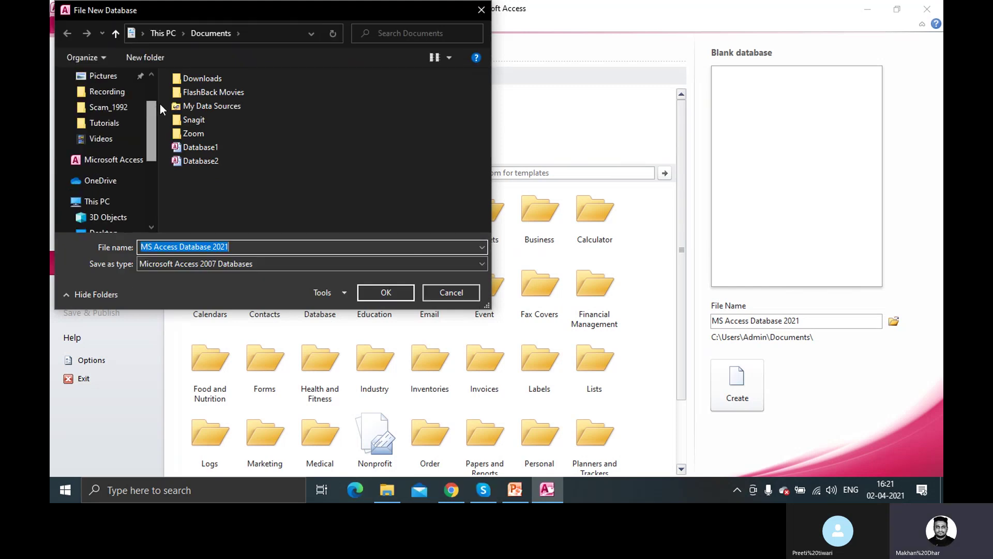
pyautogui.scroll(3, 155, 106)
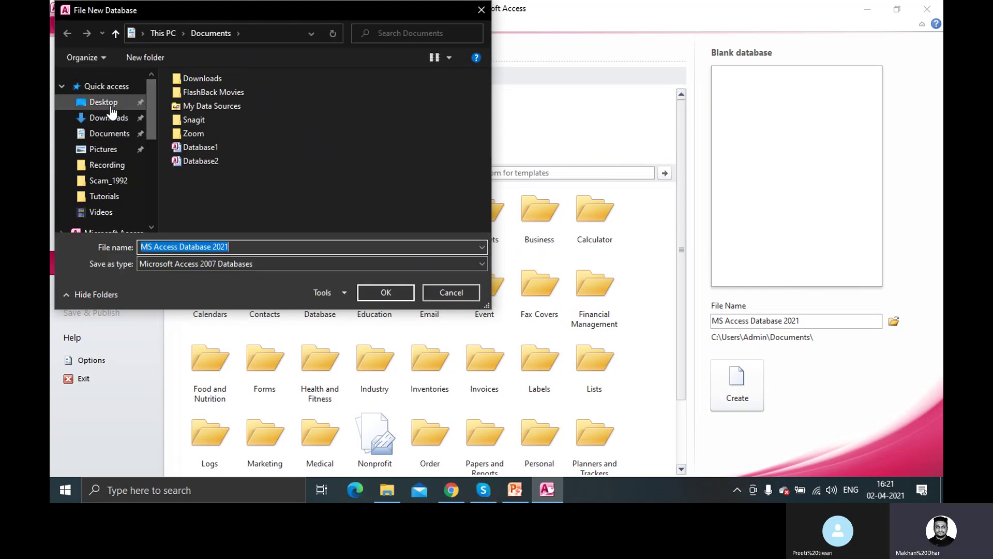
pyautogui.click(110, 106)
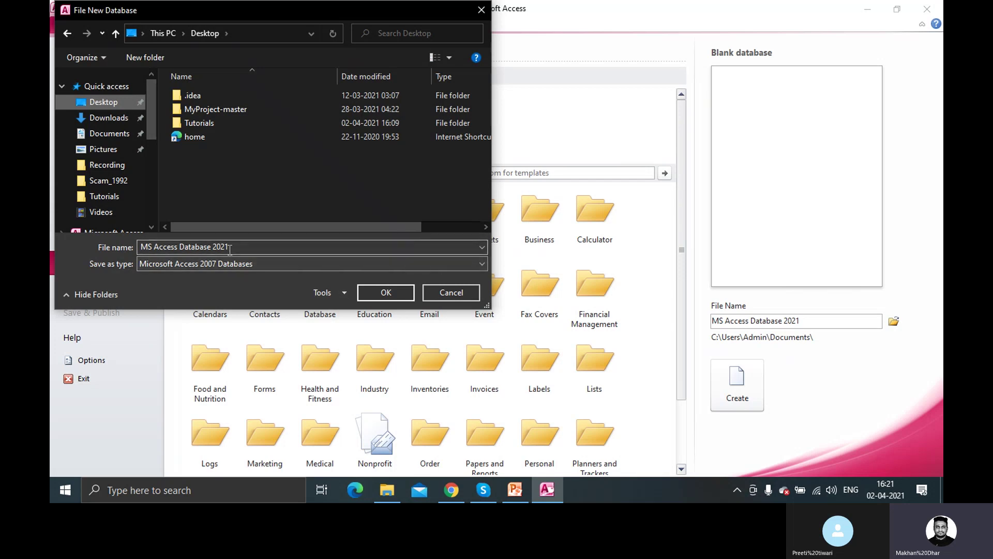
pyautogui.doubleClick(383, 296)
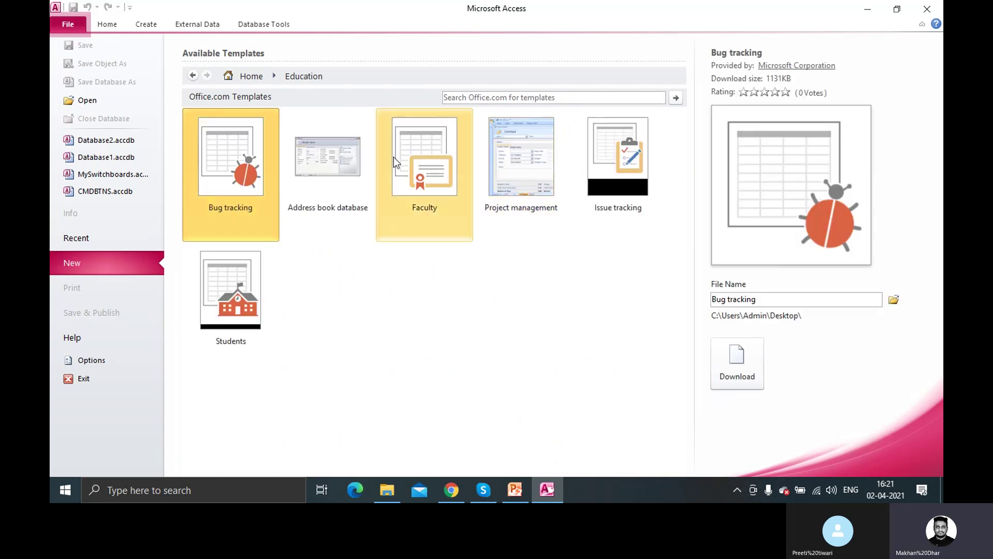
# Look on the Desktop for an existing Access database to open, and leave without opening any file.
pyautogui.click(95, 100)
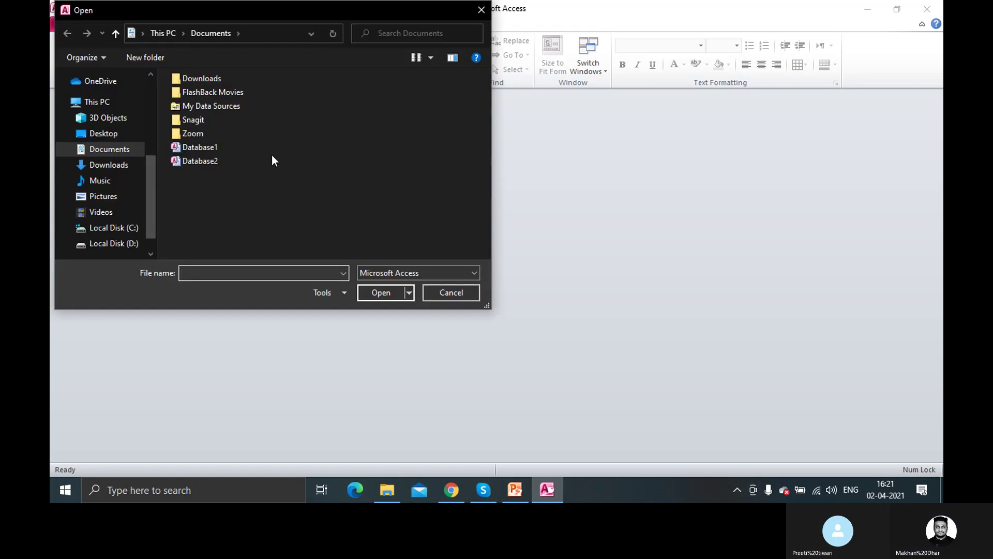
pyautogui.scroll(2, 144, 116)
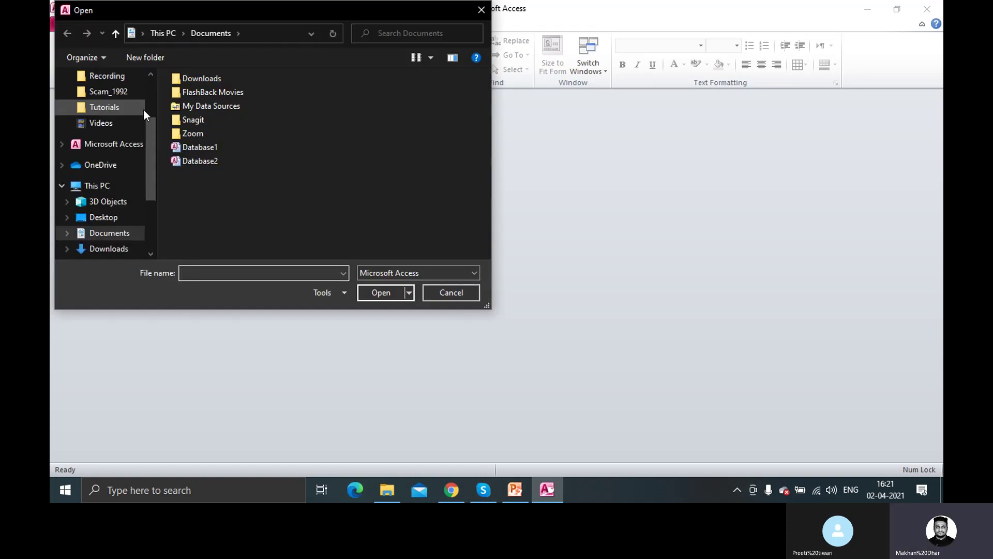
pyautogui.scroll(3, 140, 111)
pyautogui.click(115, 102)
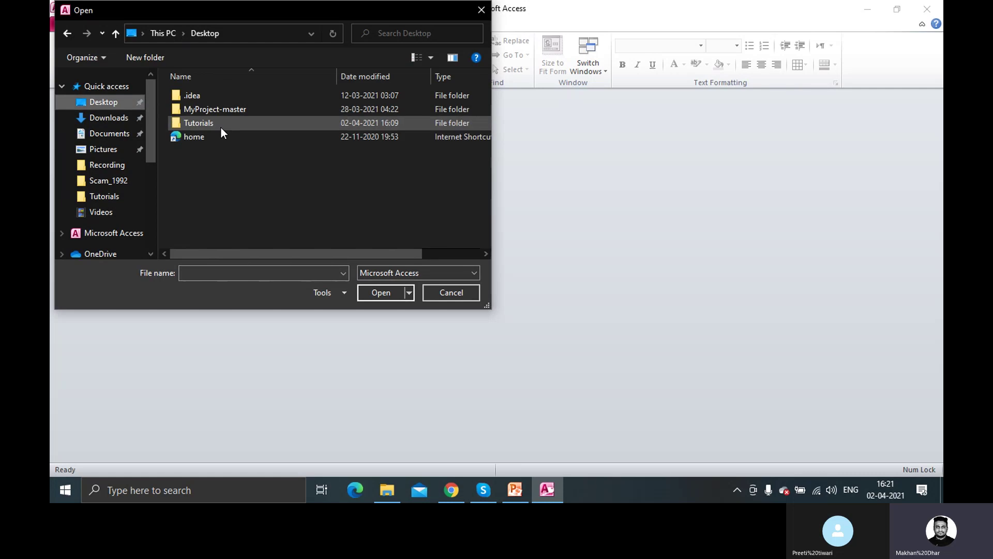
pyautogui.click(402, 272)
pyautogui.click(402, 272)
pyautogui.click(434, 293)
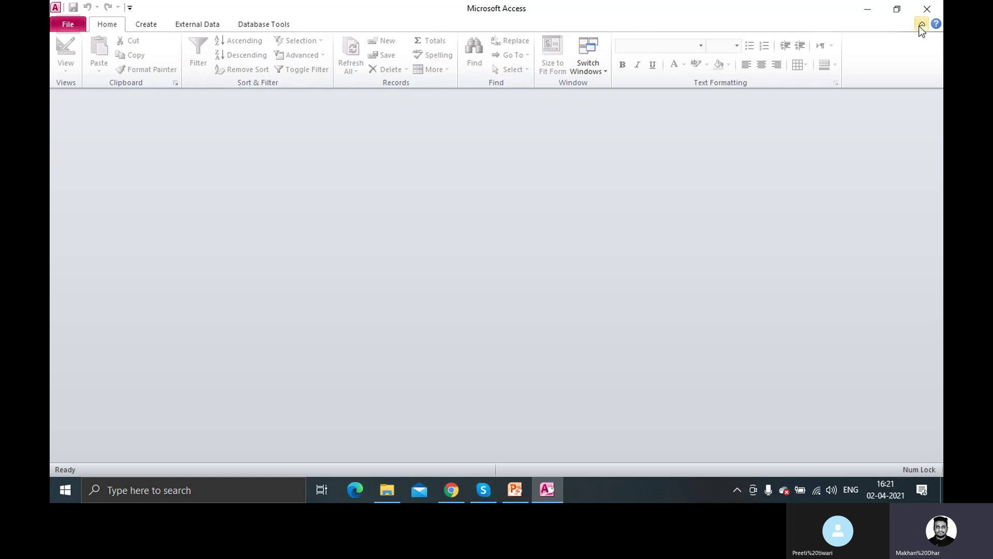
# Minimize the Access and PowerPoint windows and refresh the desktop to check for the database file.
pyautogui.click(867, 10)
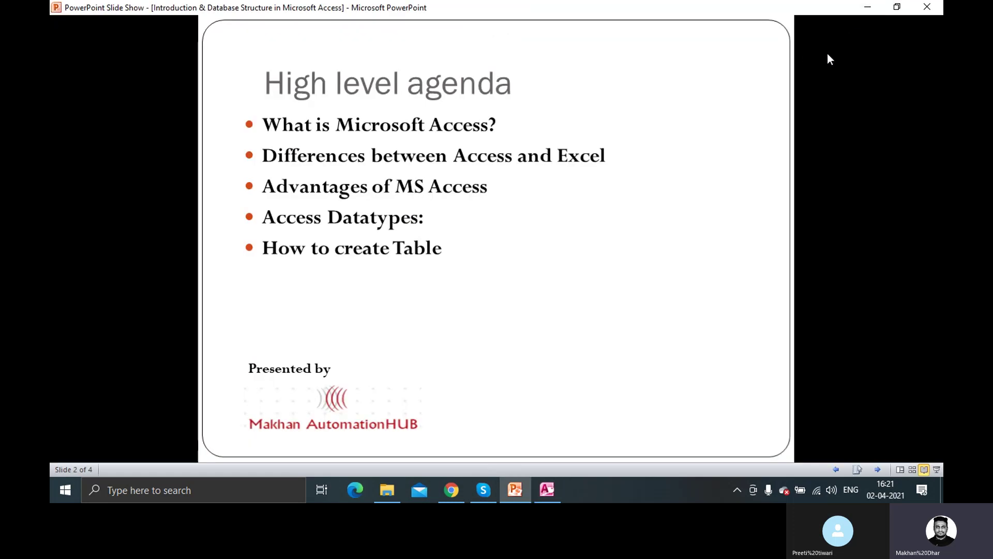
pyautogui.click(869, 6)
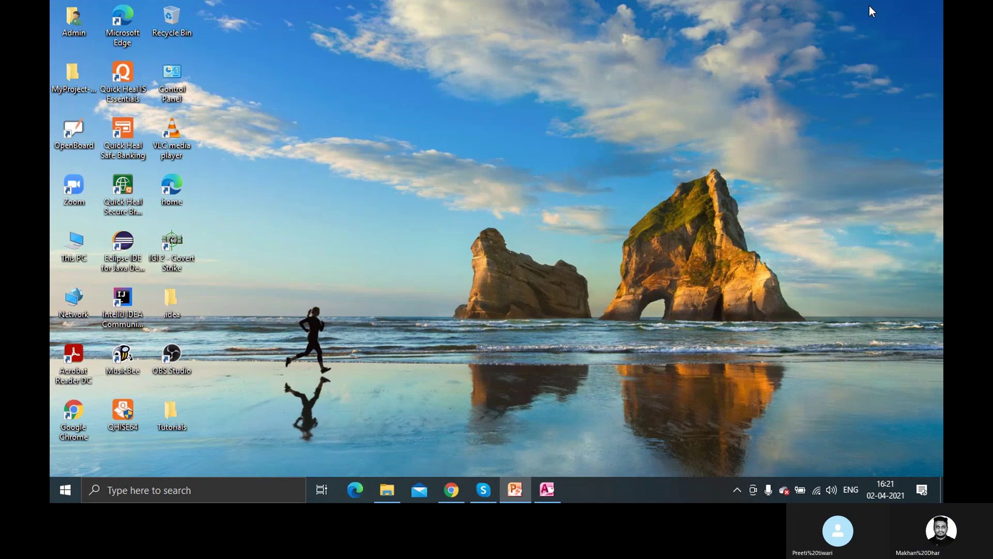
pyautogui.rightClick(301, 142)
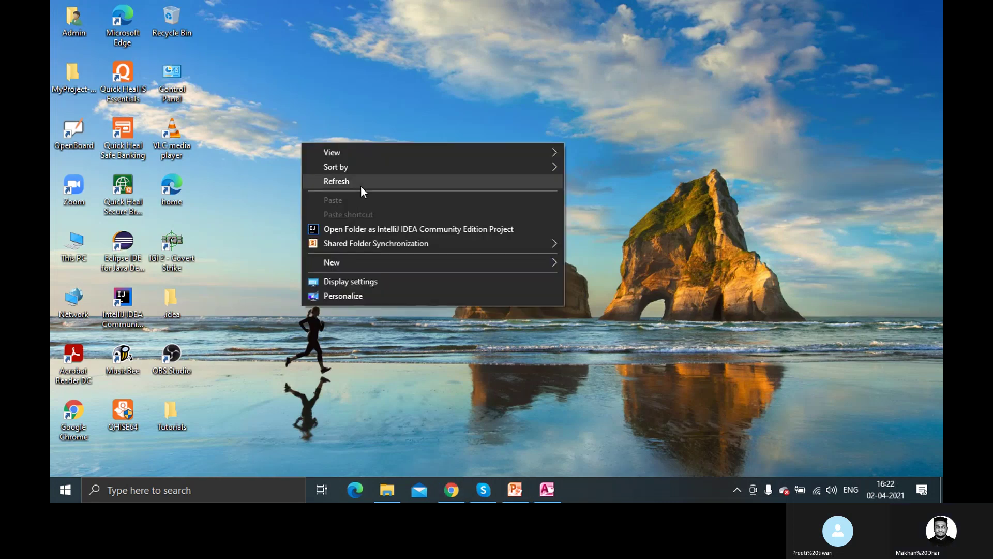
pyautogui.click(361, 185)
# Return to Microsoft Access and name the new blank database MS Access 2021.
pyautogui.click(547, 489)
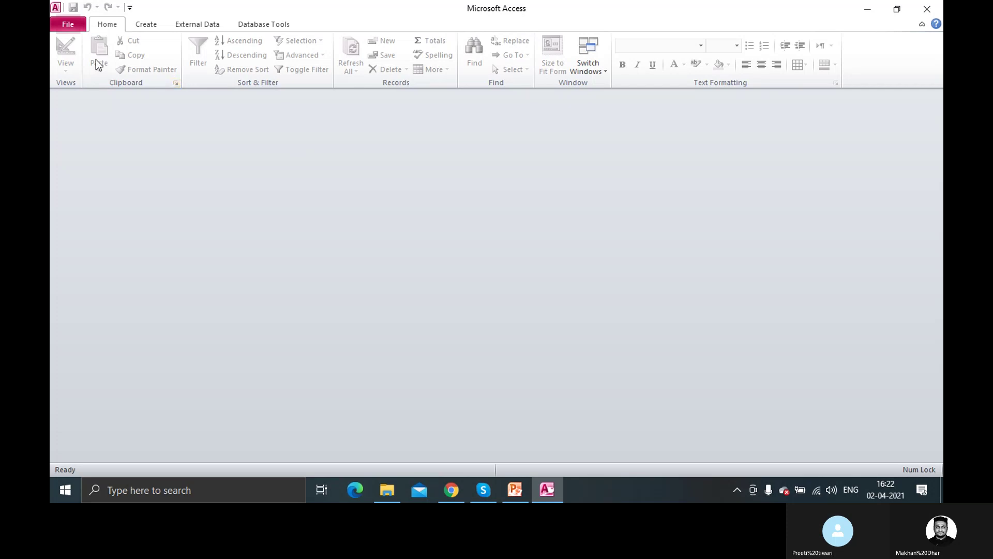
pyautogui.click(67, 25)
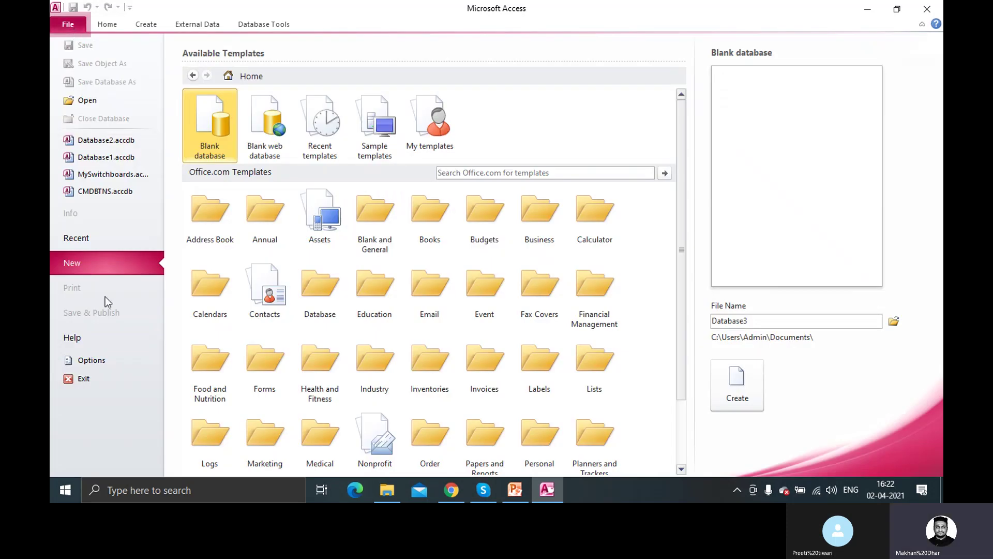
pyautogui.moveTo(759, 322); pyautogui.dragTo(648, 326)
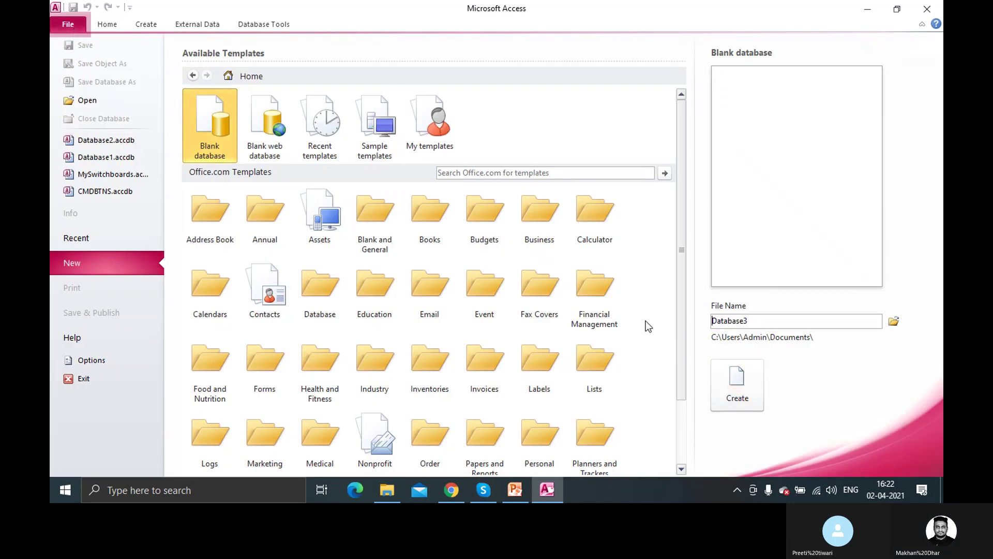
pyautogui.moveTo(765, 320); pyautogui.dragTo(683, 319)
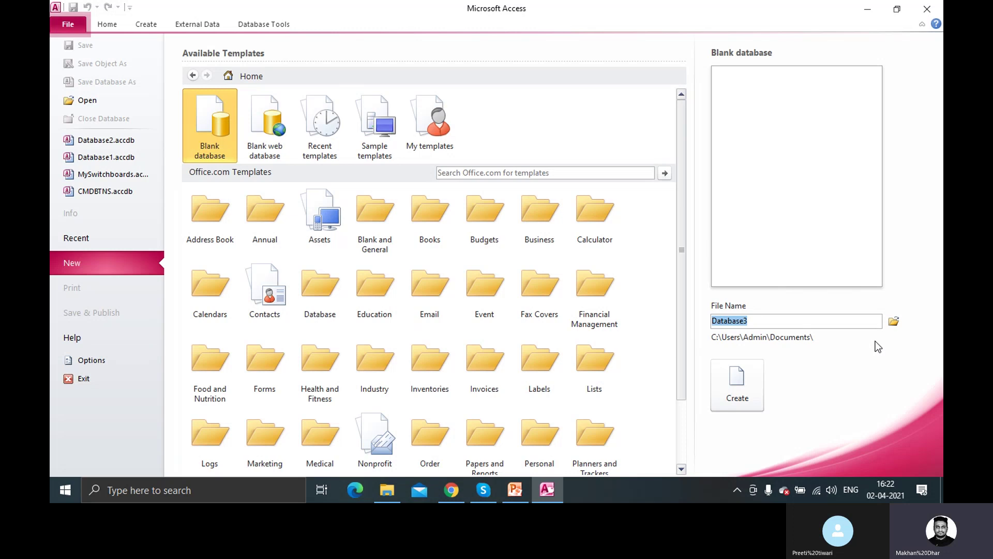
pyautogui.write('MS Access 2021')
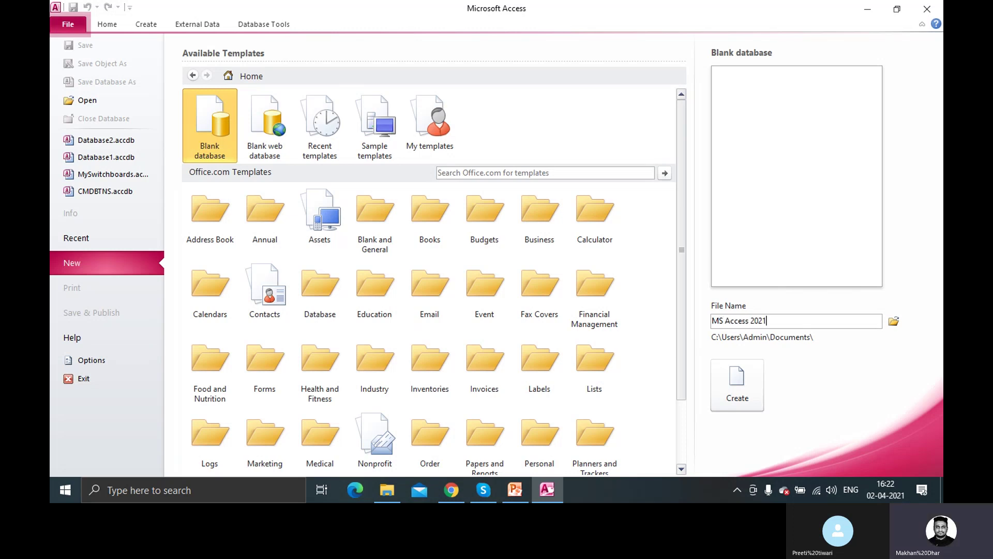
# Set the Desktop as the location for MS Access 2021, using the Microsoft Access 2007 Databases format.
pyautogui.click(894, 321)
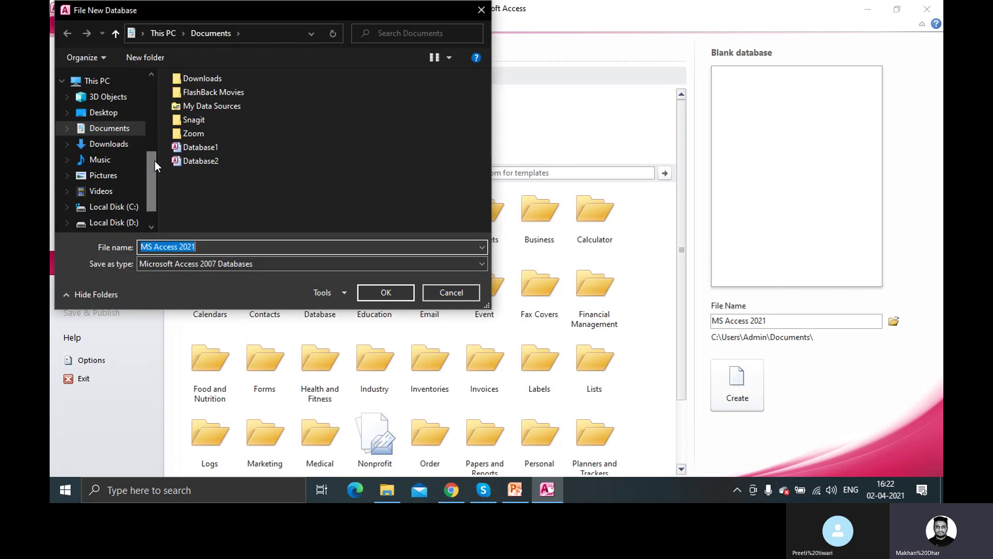
pyautogui.moveTo(154, 161); pyautogui.dragTo(160, 95)
pyautogui.click(102, 102)
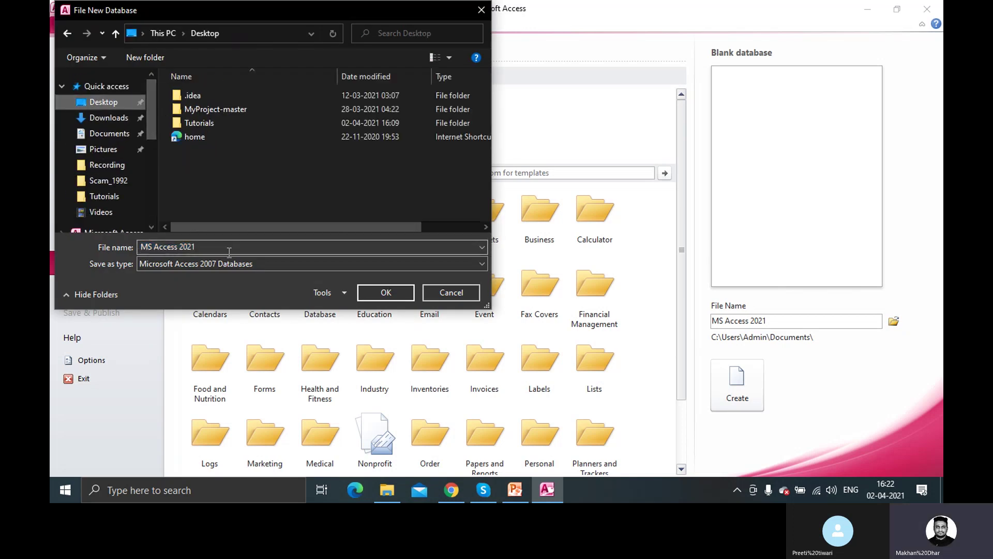
pyautogui.click(343, 264)
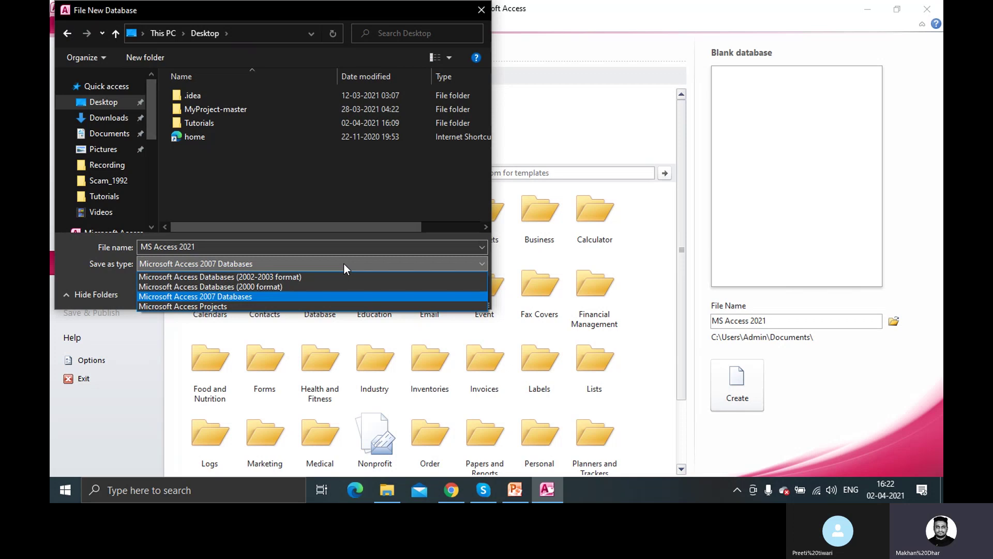
pyautogui.click(343, 263)
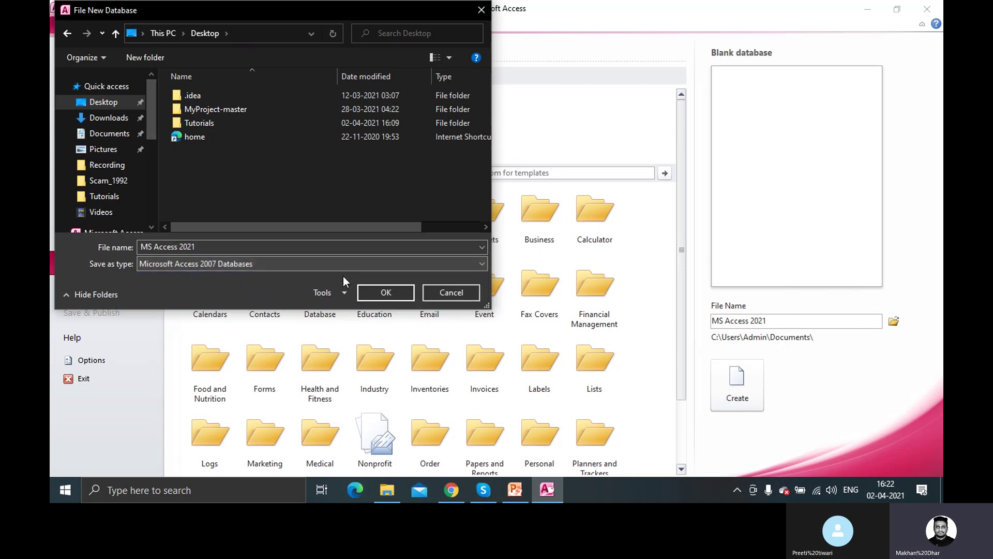
pyautogui.click(384, 292)
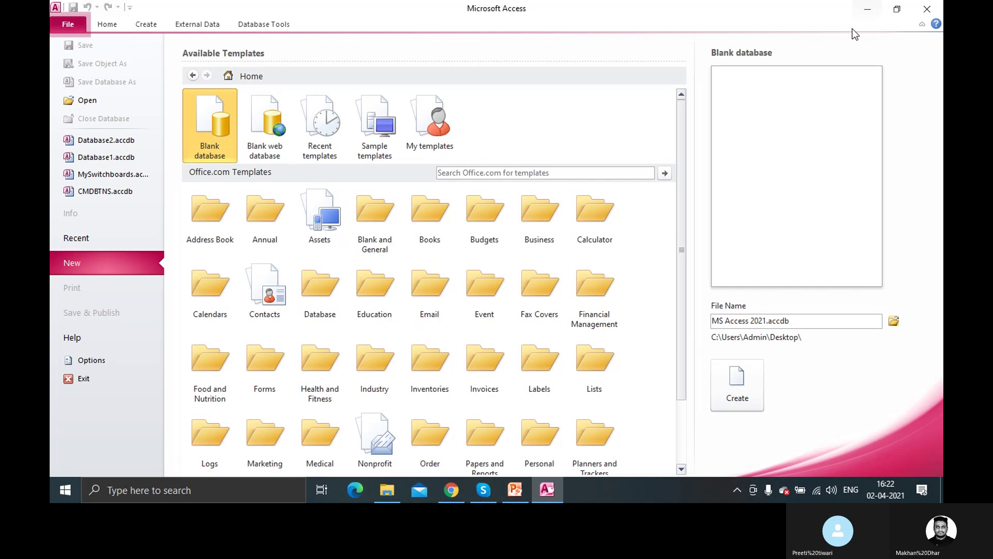
# Close Microsoft Access and refresh the desktop.
pyautogui.click(926, 12)
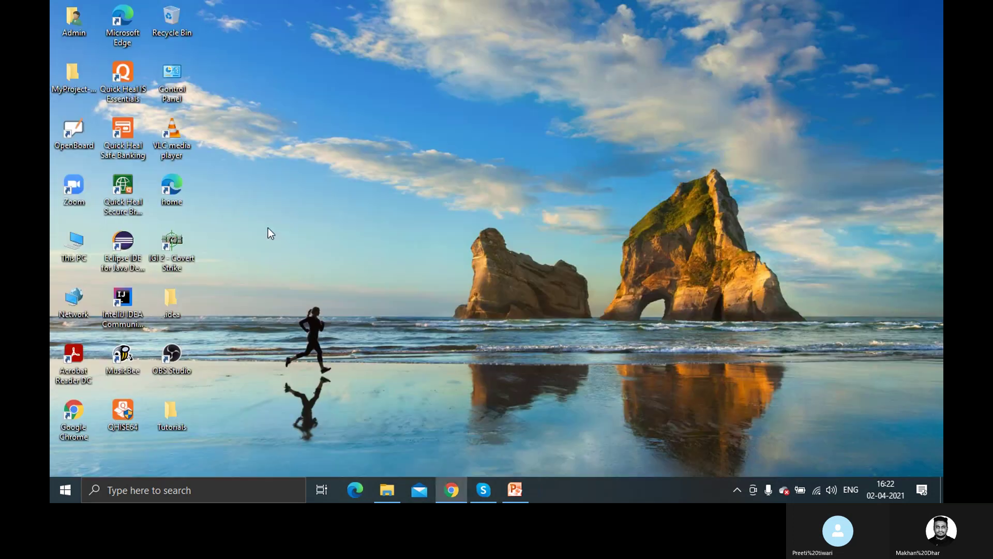
pyautogui.rightClick(314, 82)
pyautogui.click(341, 122)
# Search Windows for access and launch Microsoft Access 2010.
pyautogui.click(514, 488)
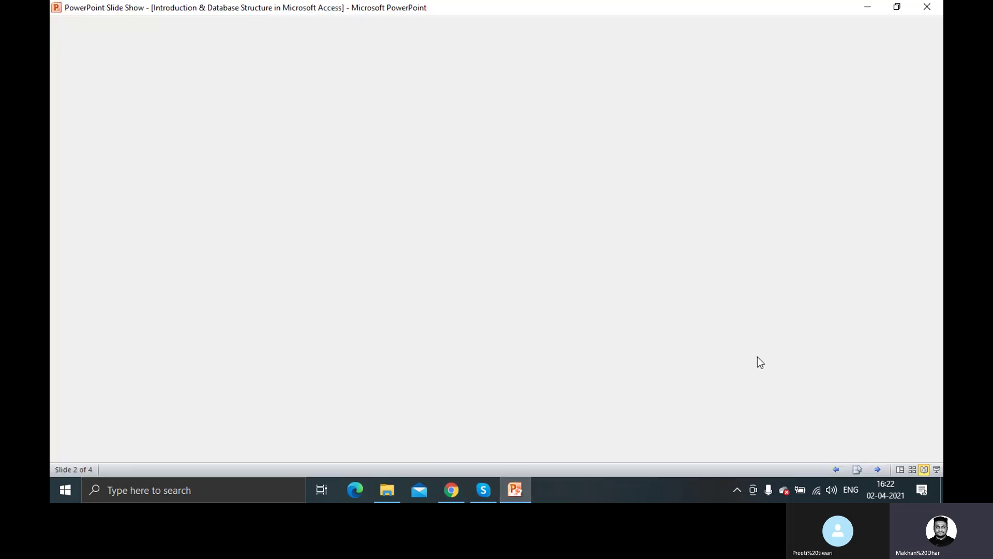
pyautogui.click(123, 495)
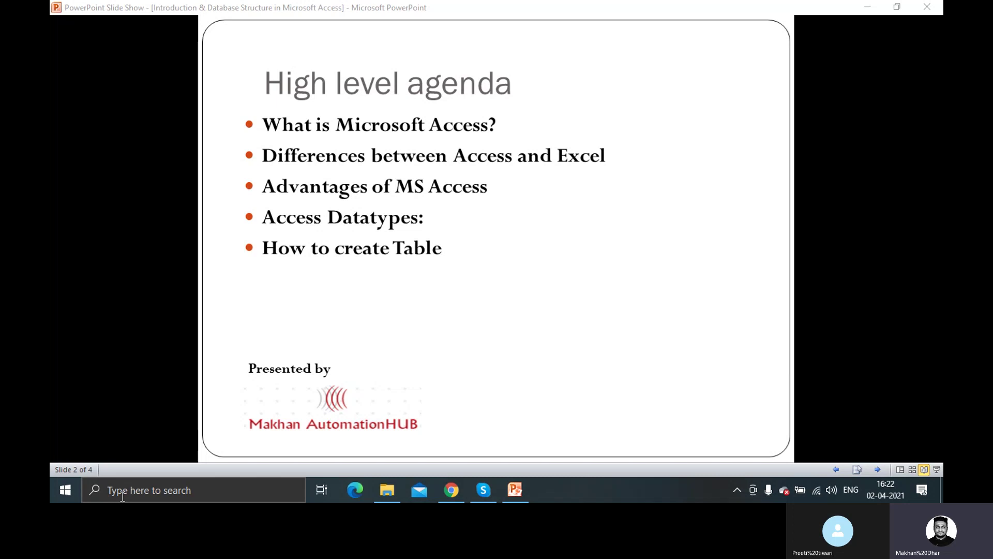
pyautogui.write('ms')
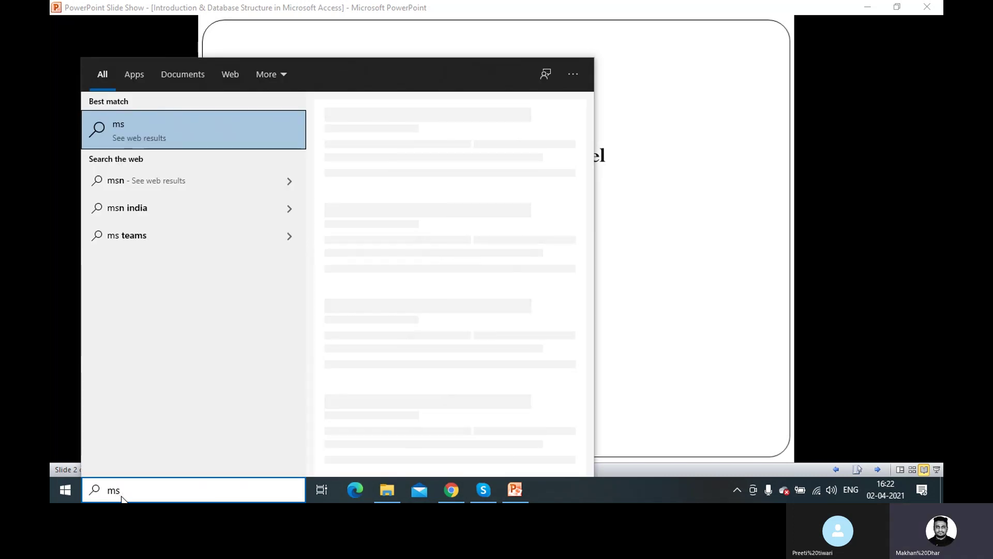
pyautogui.write(' a')
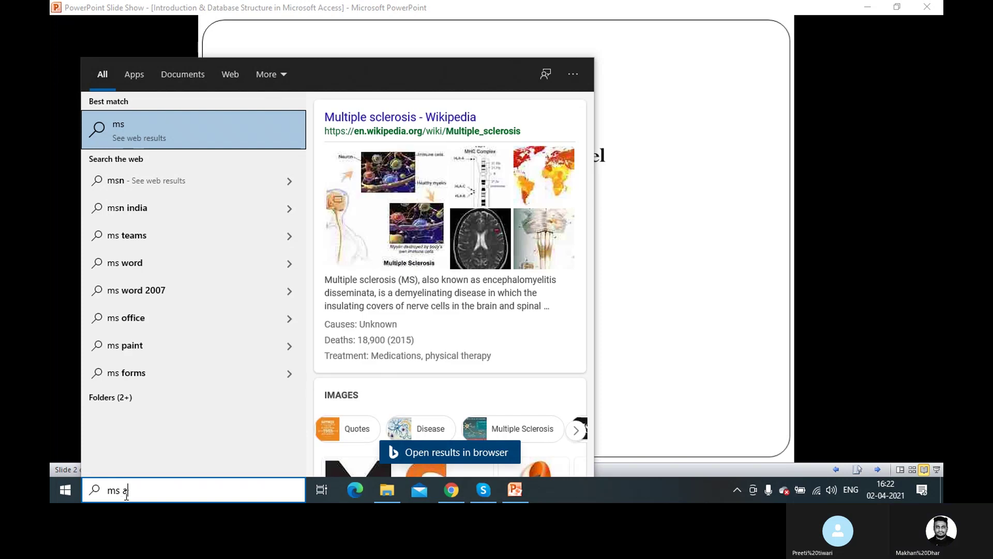
pyautogui.press('BackSpace')
pyautogui.press('BackSpace')
pyautogui.press('BackSpace')
pyautogui.press('BackSpace')
pyautogui.write('ac')
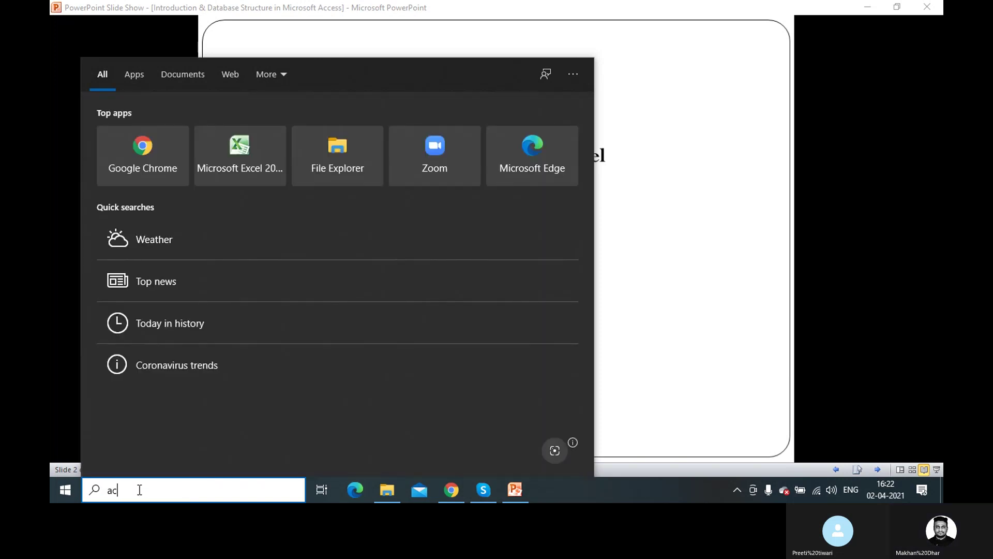
pyautogui.write('cess')
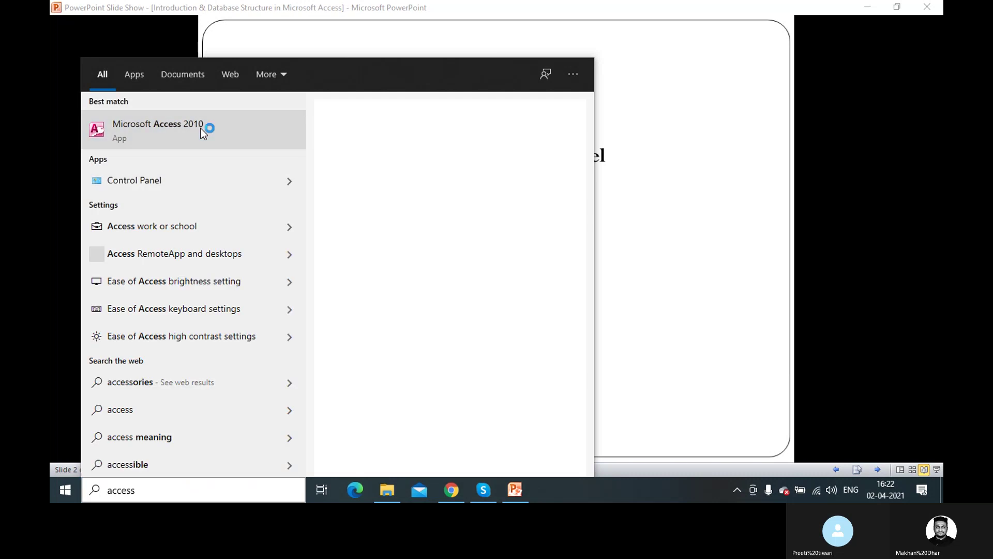
pyautogui.click(201, 132)
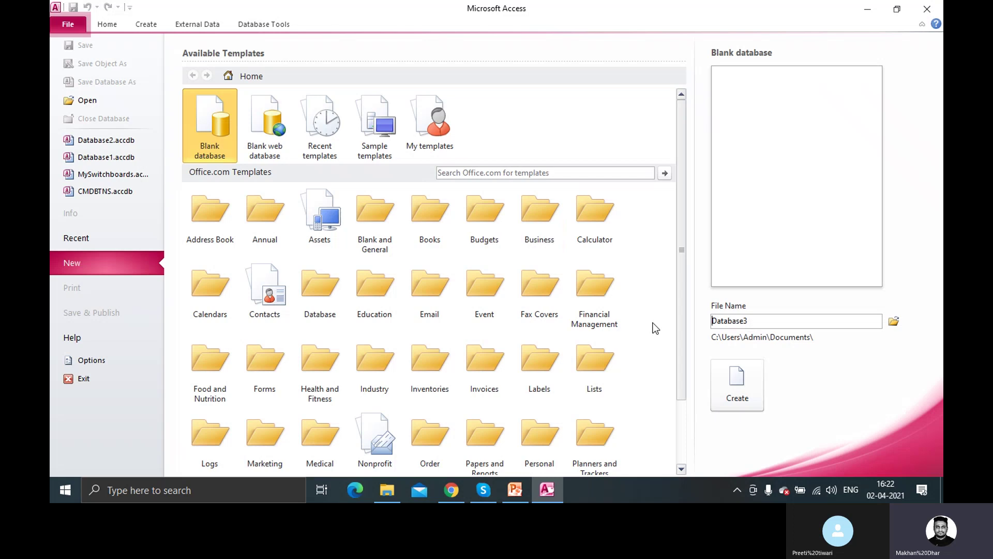
# Create a blank database named MS Access 2021 in the default folder and close its initial empty table.
pyautogui.moveTo(767, 326); pyautogui.dragTo(694, 322)
pyautogui.write('MS Access 2021')
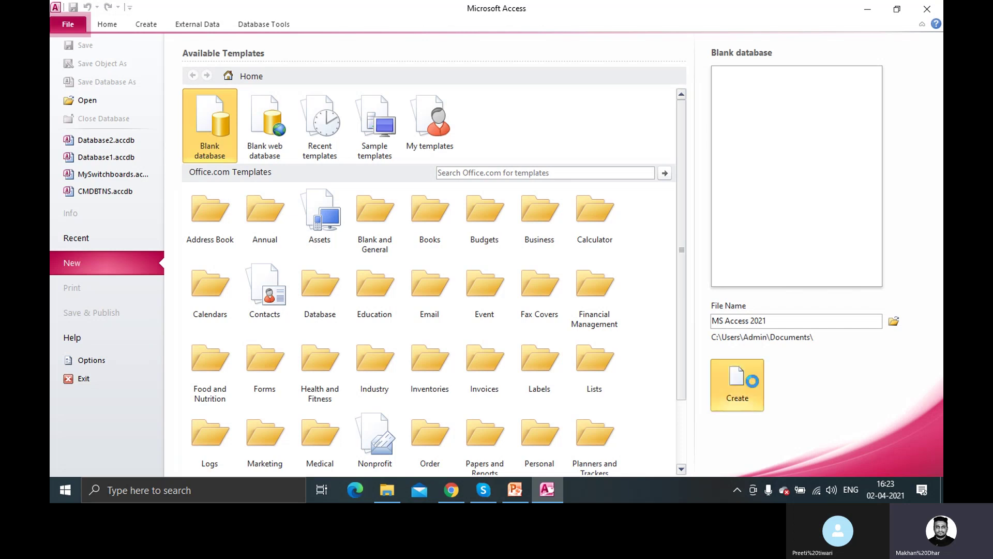
pyautogui.click(753, 383)
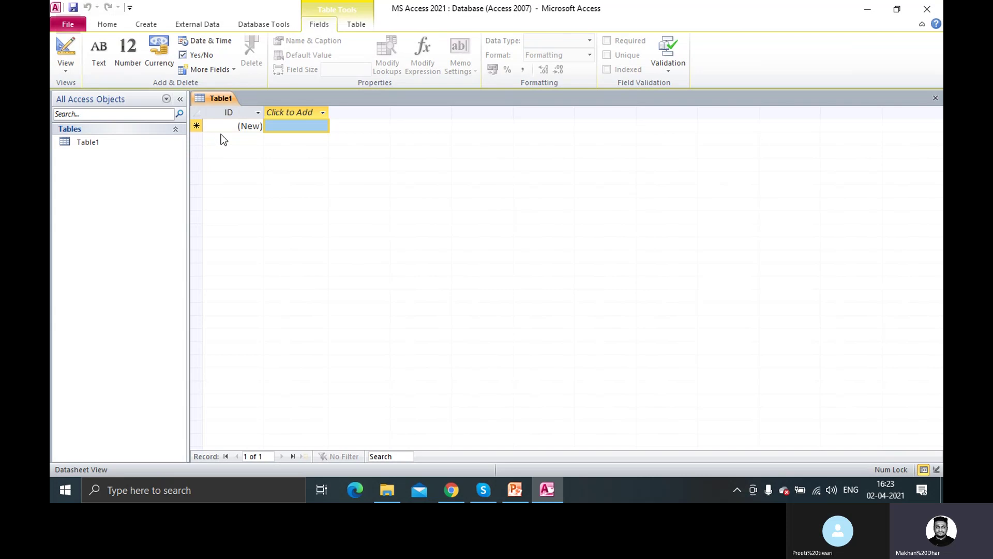
pyautogui.rightClick(219, 102)
pyautogui.click(242, 124)
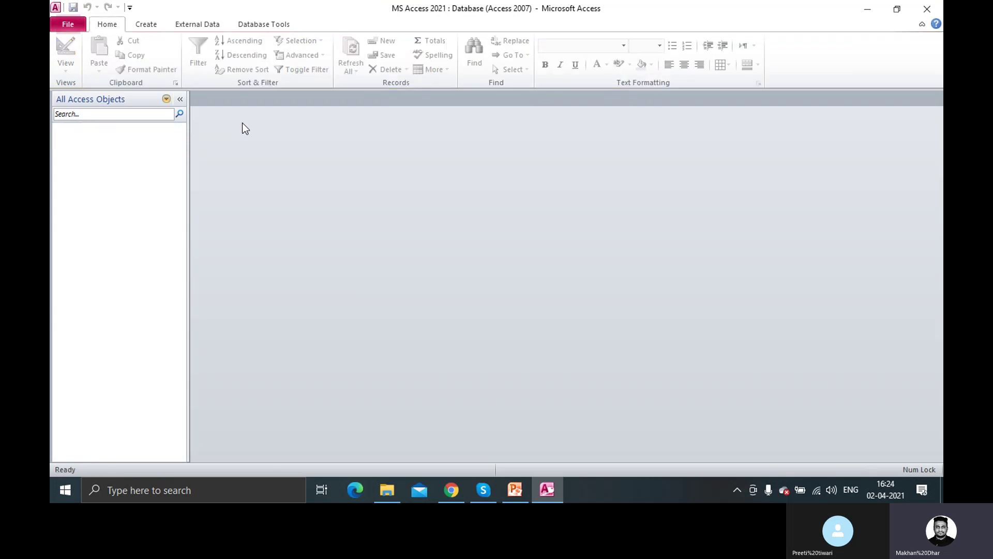
# Collapse and re-expand the Navigation Pane, and view its category and group filter options.
pyautogui.click(181, 101)
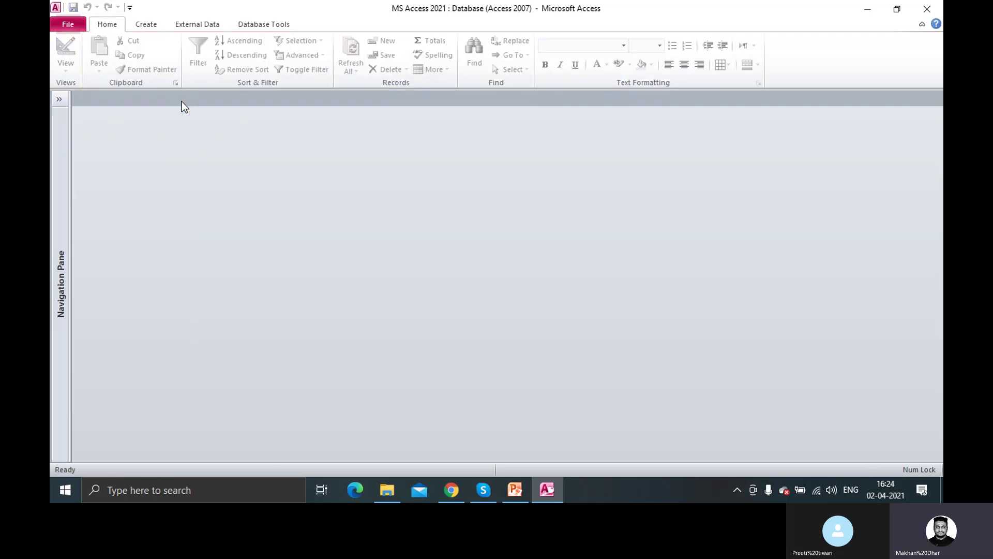
pyautogui.click(60, 102)
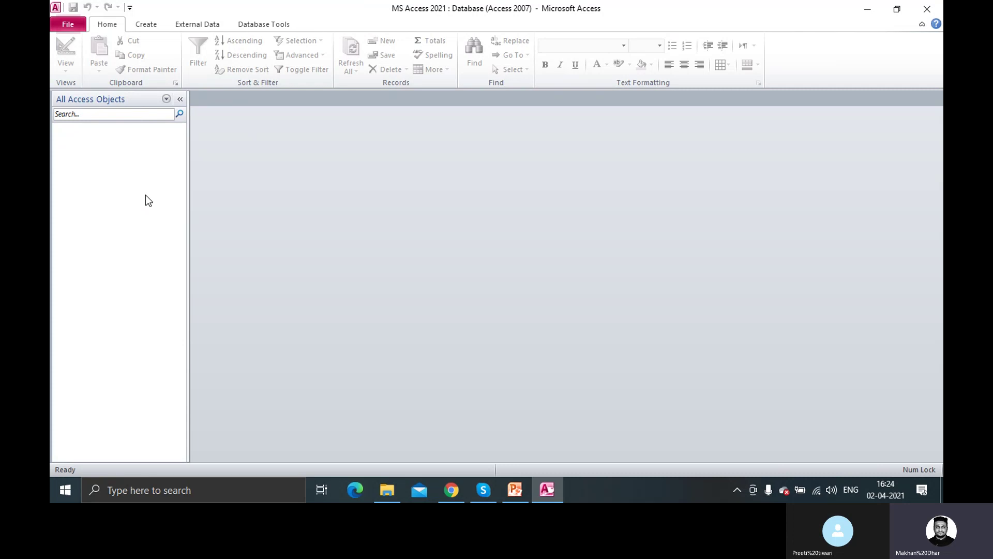
pyautogui.click(167, 98)
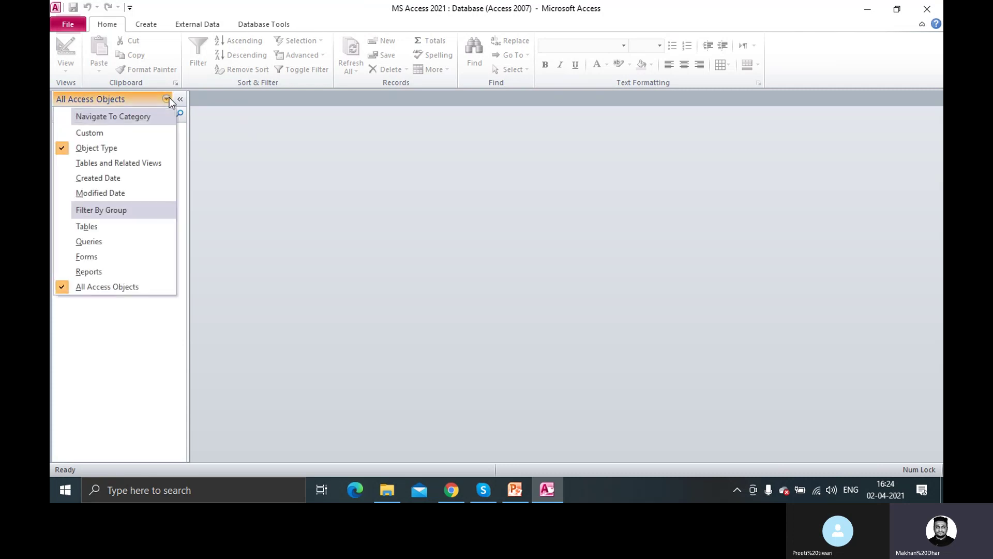
pyautogui.click(169, 97)
# Create a new blank table in Datasheet View in the empty database.
pyautogui.click(146, 26)
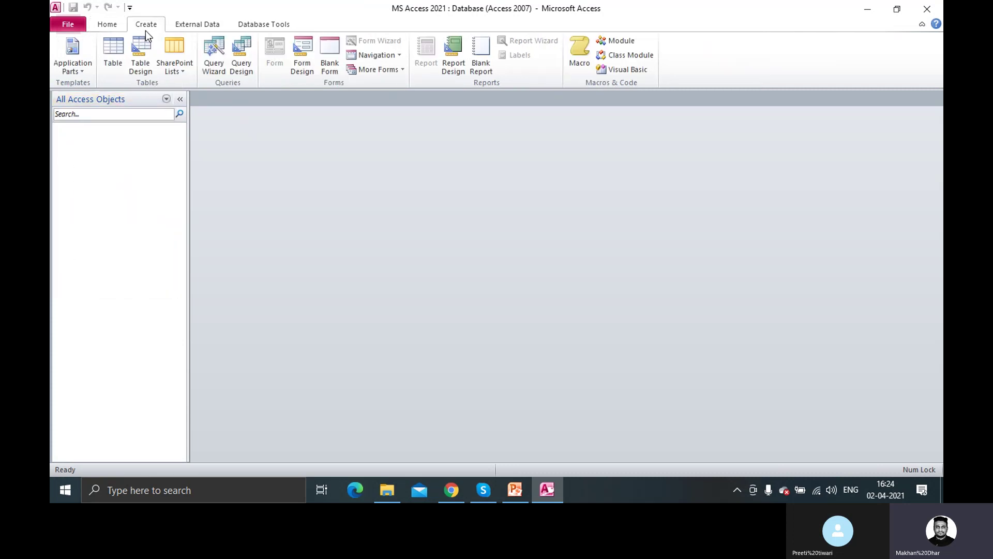
pyautogui.click(110, 25)
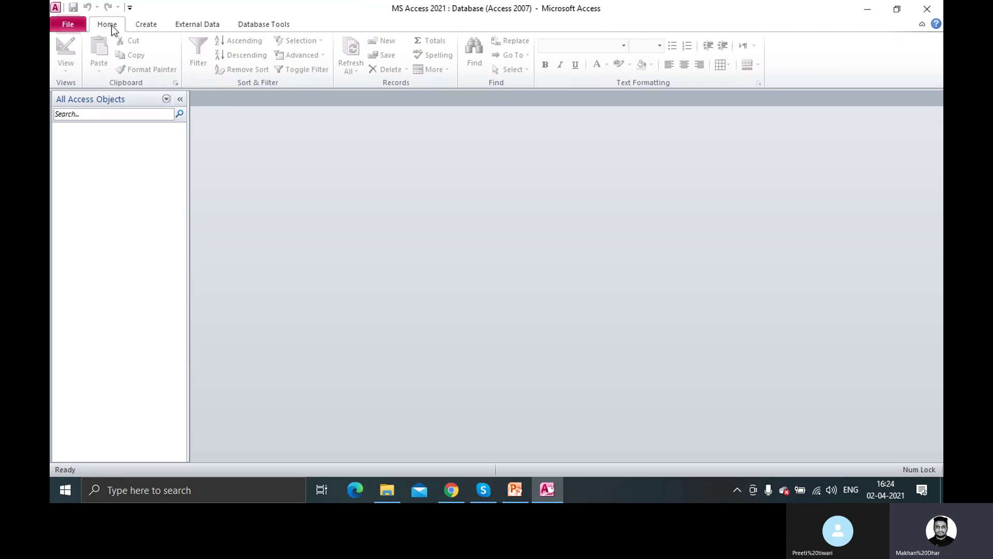
pyautogui.click(143, 25)
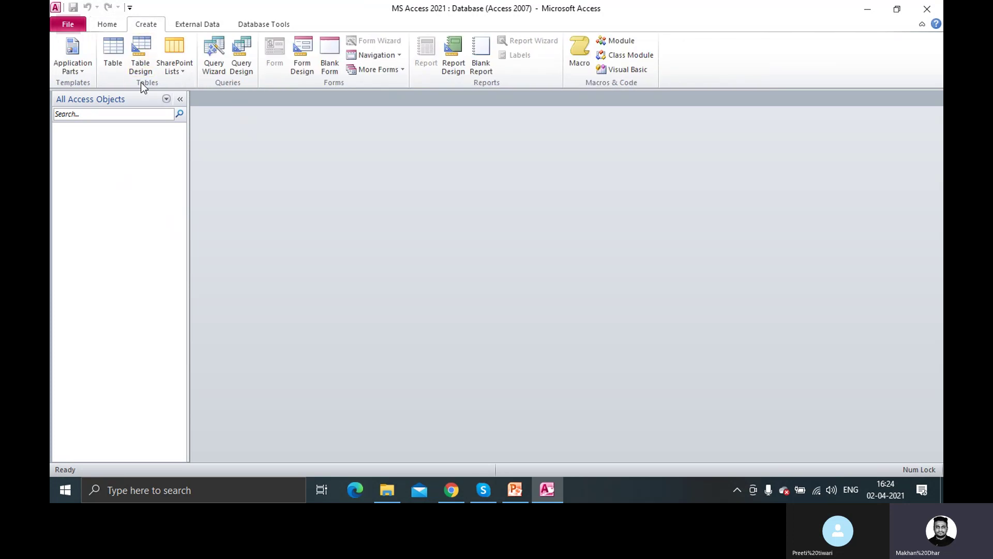
pyautogui.click(107, 25)
pyautogui.click(144, 25)
pyautogui.click(126, 73)
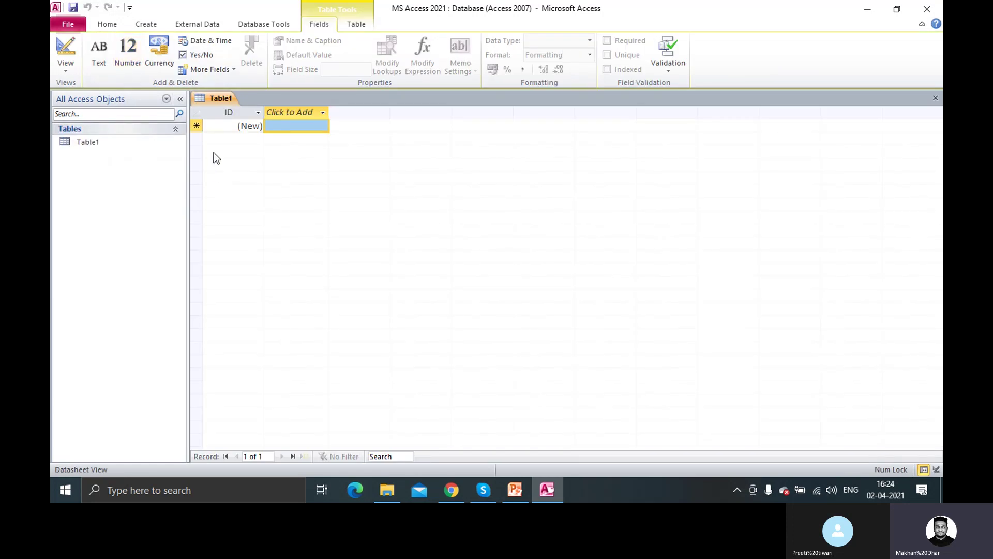
# Save the new table under the name Tbl_2021.
pyautogui.rightClick(221, 97)
pyautogui.click(214, 96)
pyautogui.hotkey('ctrl', 's')
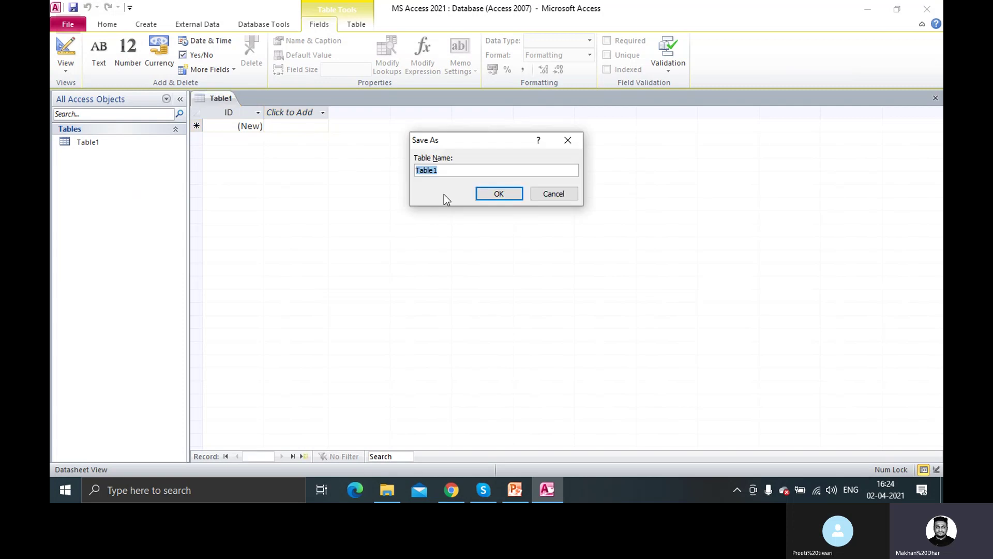
pyautogui.doubleClick(453, 171)
pyautogui.write('Db_')
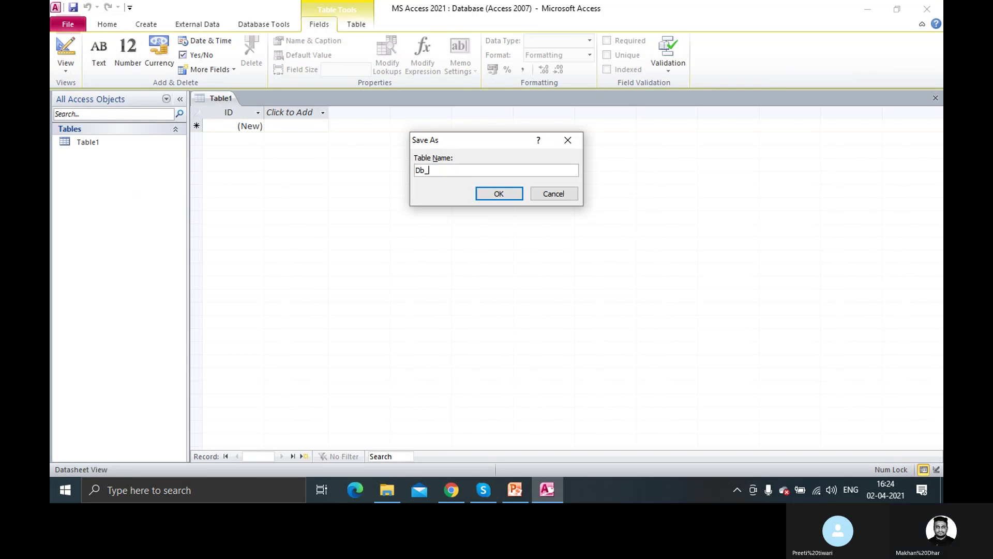
pyautogui.write('2021')
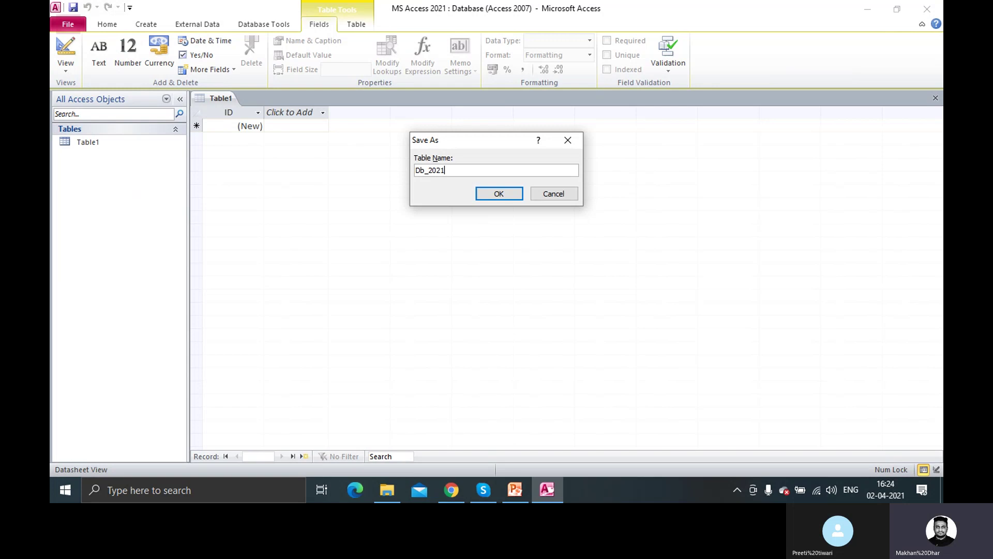
pyautogui.press('BackSpace')
pyautogui.press('BackSpace')
pyautogui.press('BackSpace')
pyautogui.press('BackSpace')
pyautogui.press('BackSpace')
pyautogui.press('BackSpace')
pyautogui.press('BackSpace')
pyautogui.write('Tbl_2021')
pyautogui.click(497, 194)
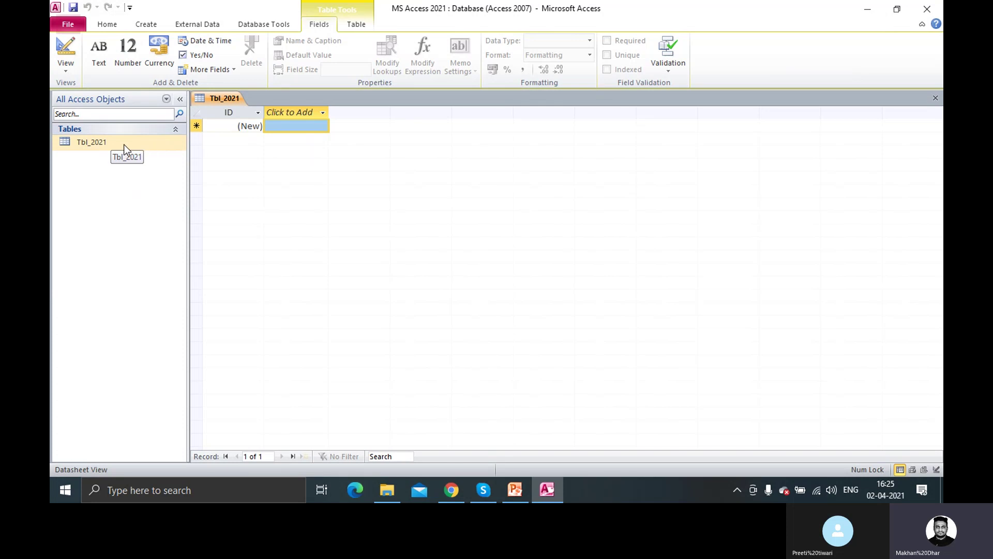
# Open the Tbl_2021 table in Design View and rename its ID field to SN.
pyautogui.rightClick(137, 144)
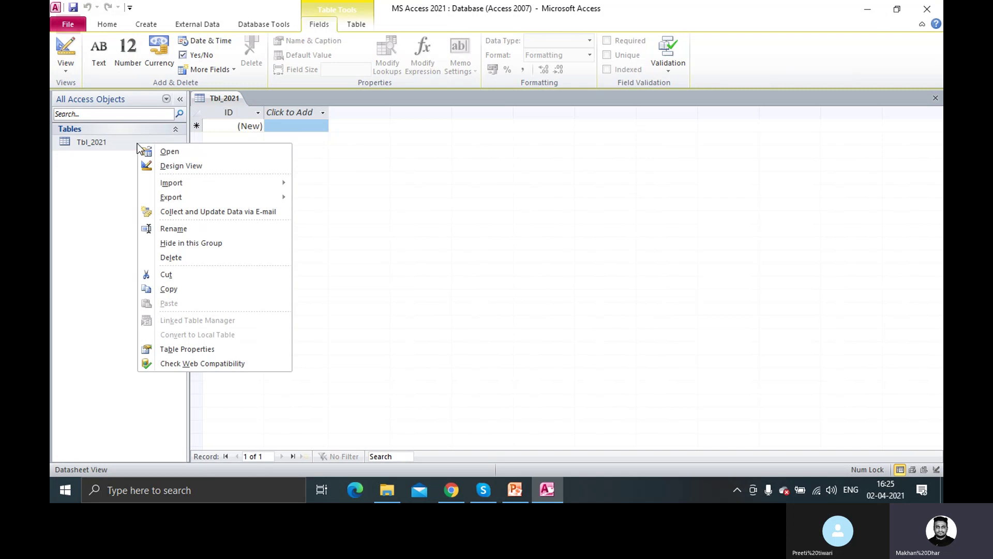
pyautogui.click(173, 166)
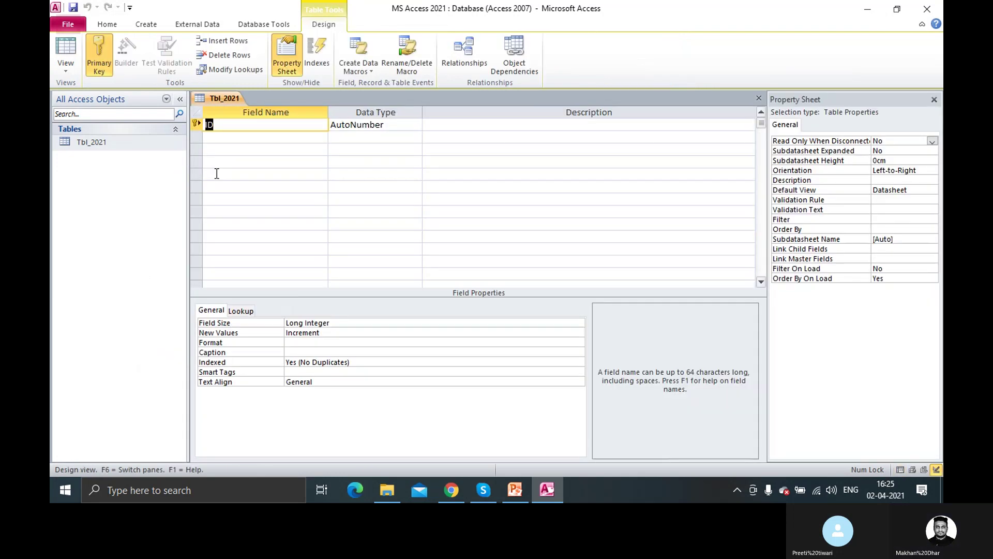
pyautogui.click(226, 126)
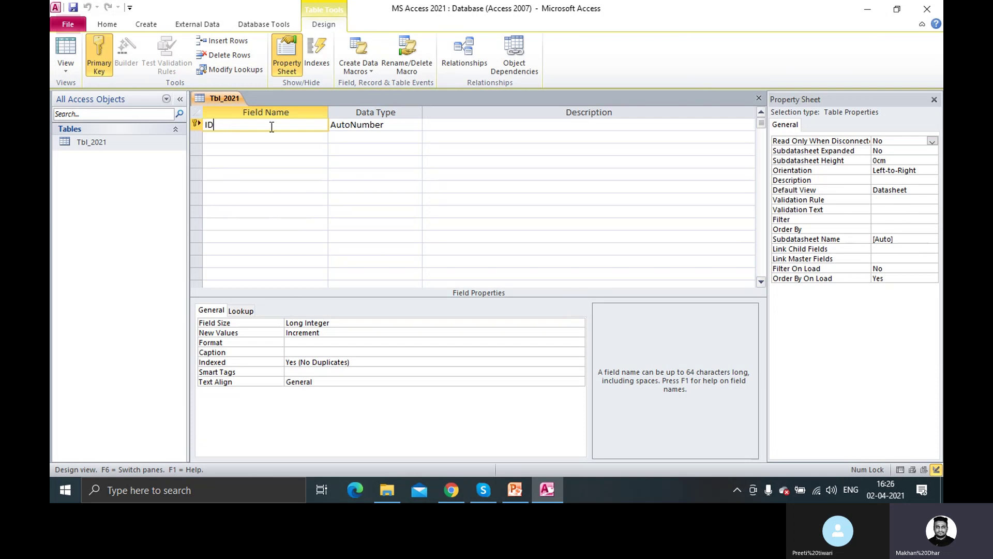
pyautogui.press('BackSpace')
pyautogui.press('BackSpace')
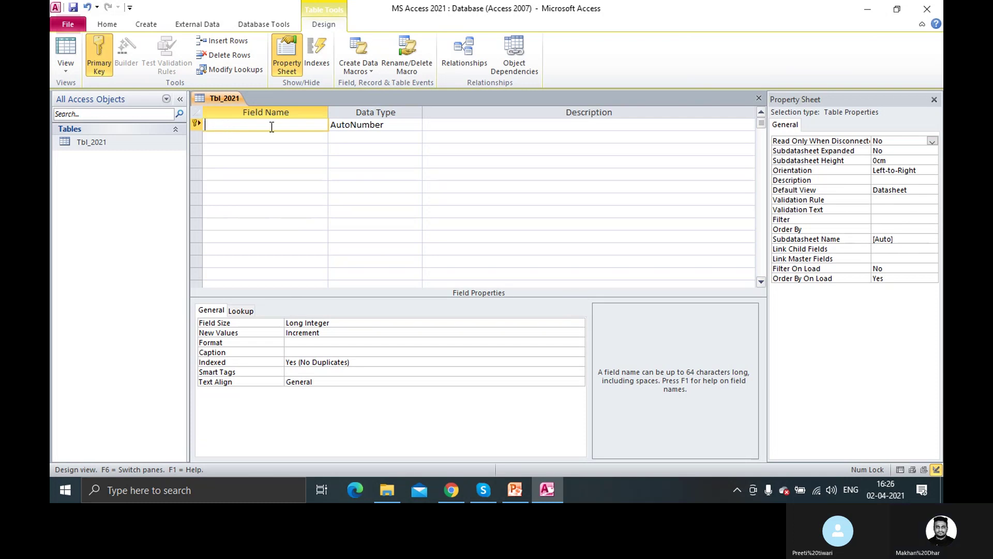
pyautogui.write('S')
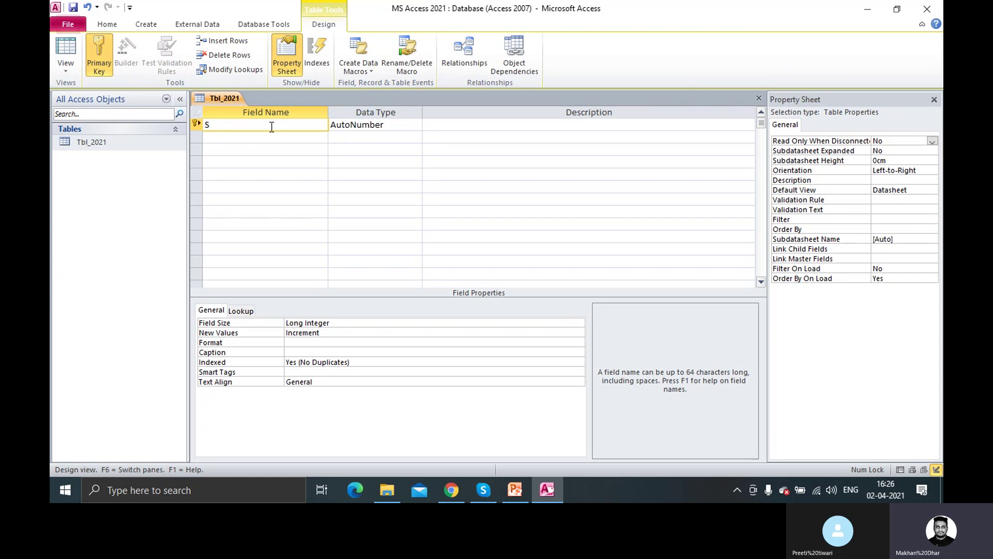
pyautogui.write('N')
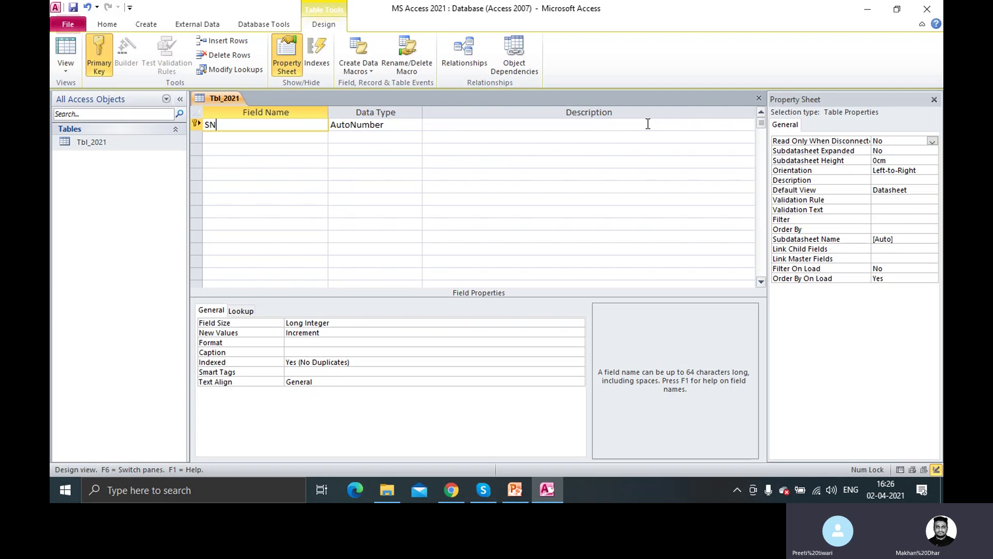
# Examine the SN field's description and data type cells, including the list of available data types.
pyautogui.click(612, 126)
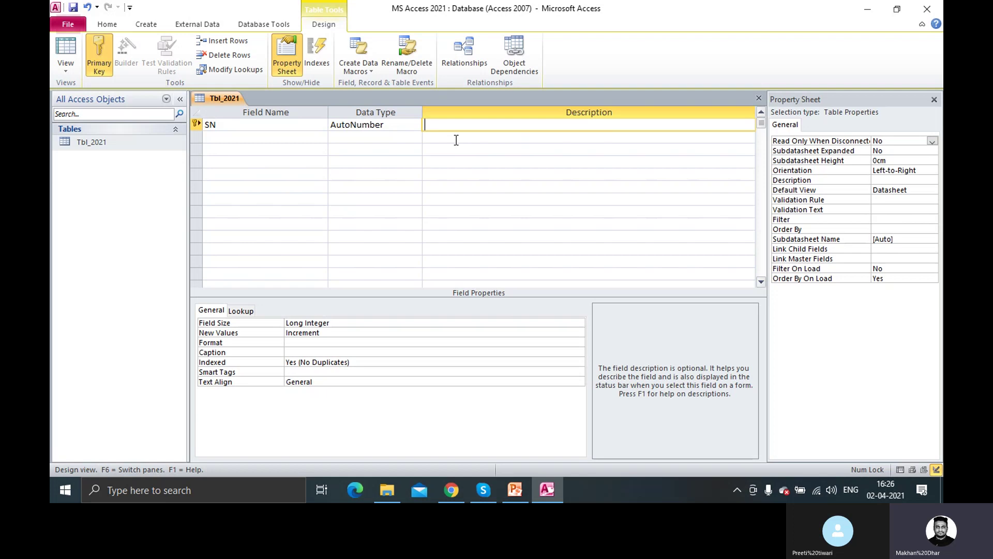
pyautogui.click(505, 137)
pyautogui.click(506, 131)
pyautogui.click(383, 126)
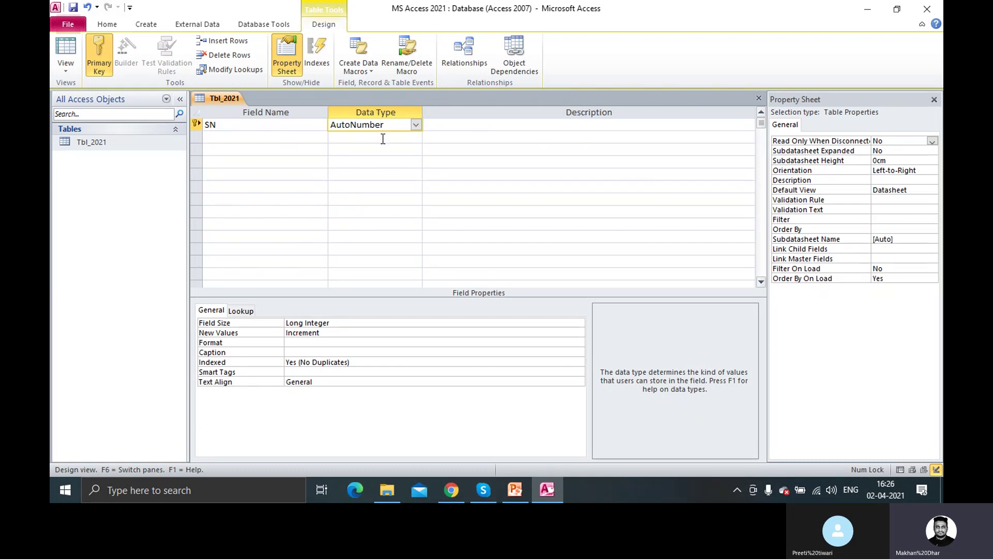
pyautogui.click(260, 125)
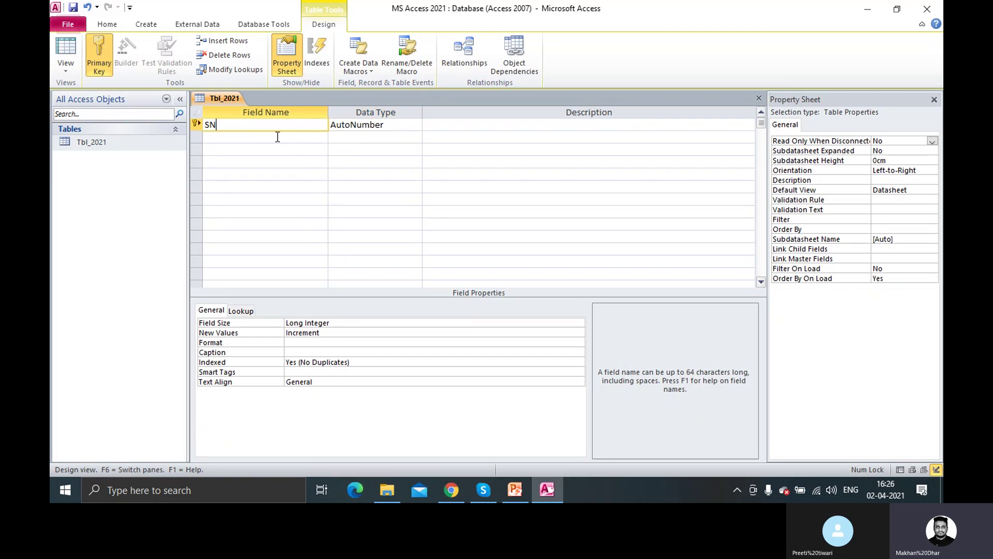
pyautogui.click(407, 129)
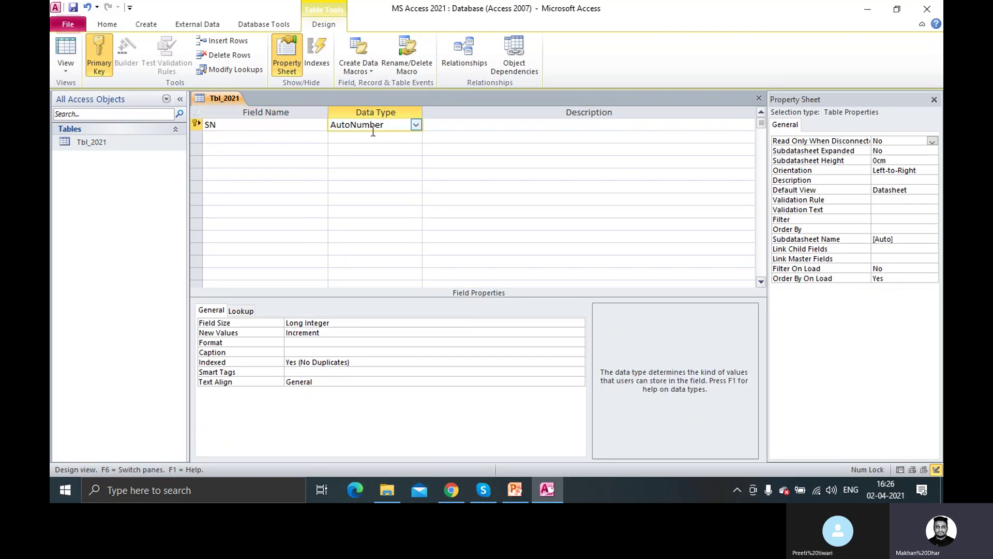
pyautogui.click(416, 128)
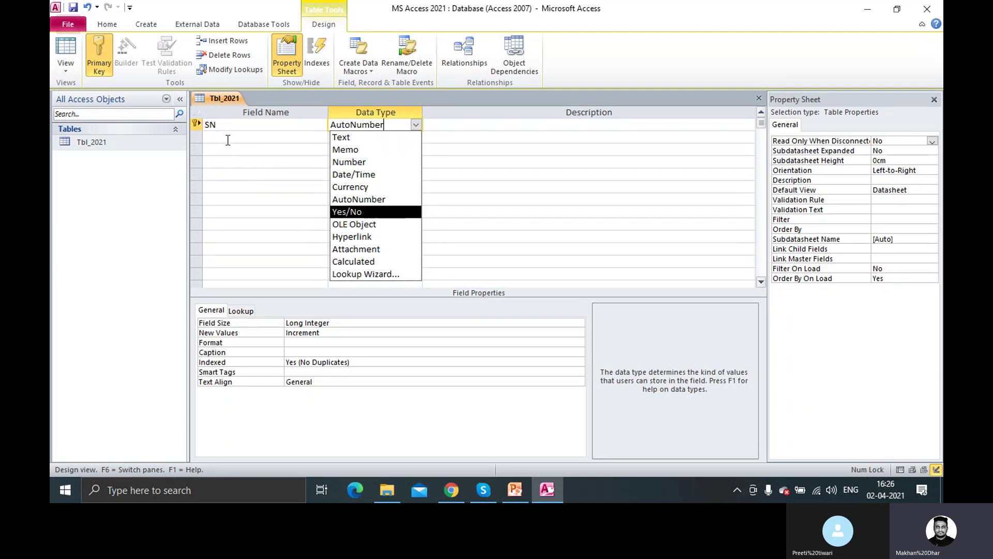
# Add a Text field called Name below SN, accepting the reserved word as its field name.
pyautogui.click(269, 139)
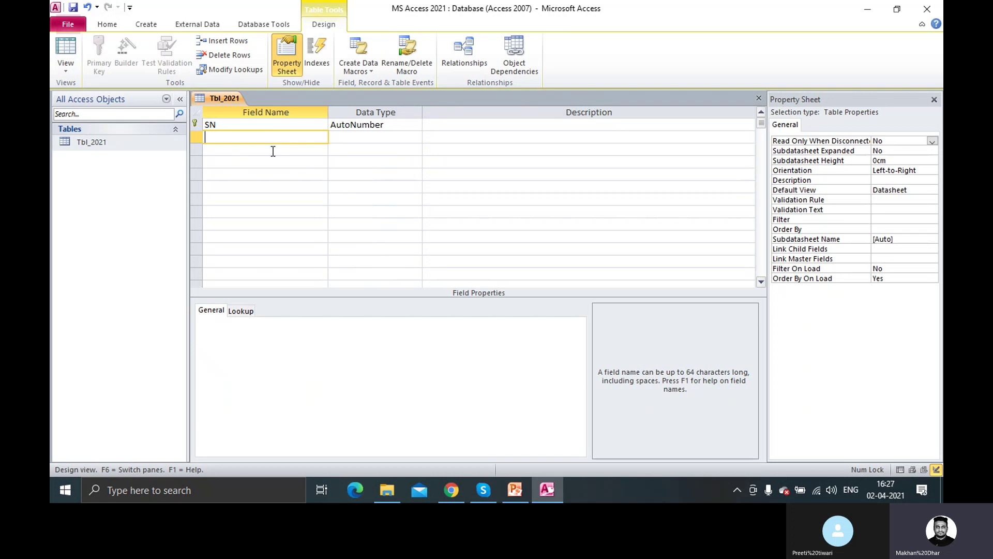
pyautogui.write('NAme')
pyautogui.click(366, 138)
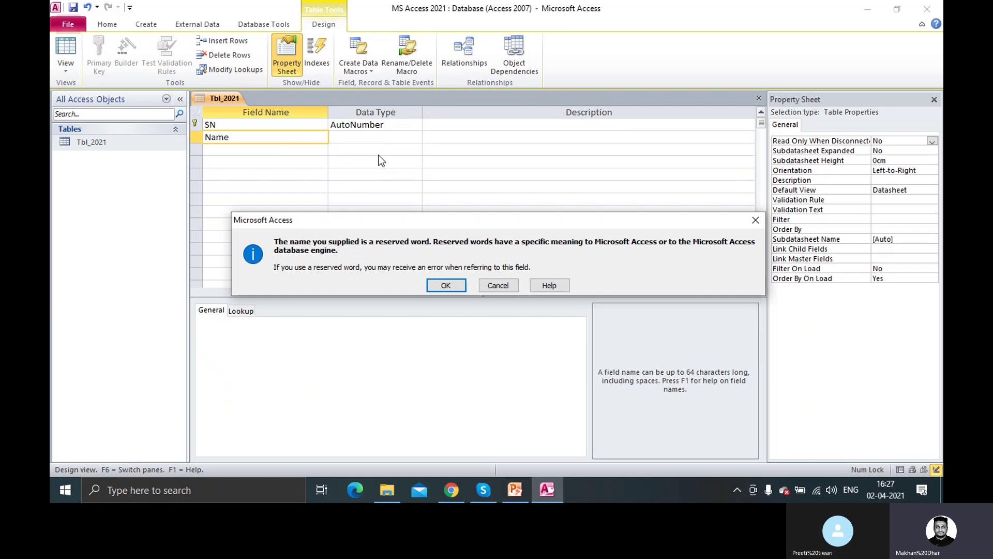
pyautogui.click(446, 285)
pyautogui.click(290, 150)
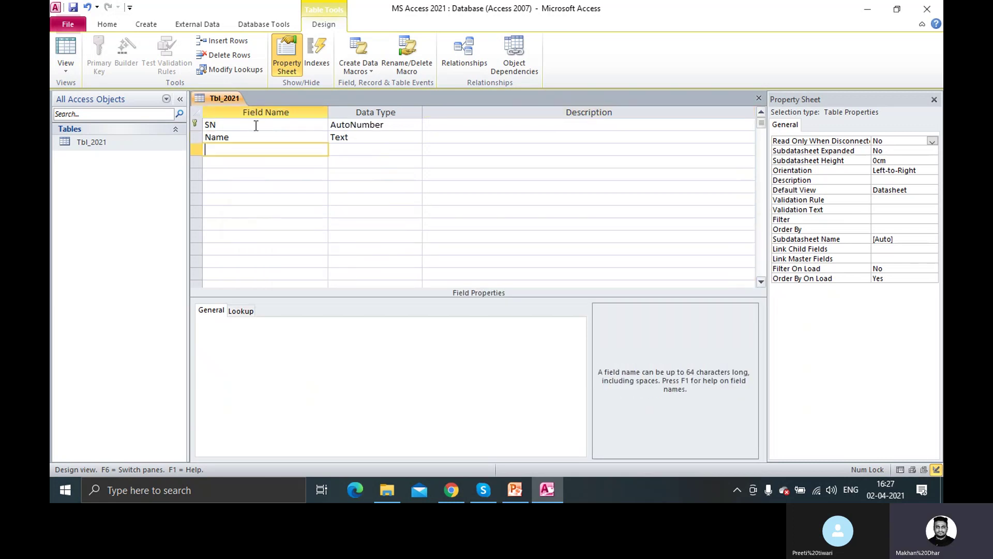
# Examine the list of data types available for the Name field.
pyautogui.click(377, 138)
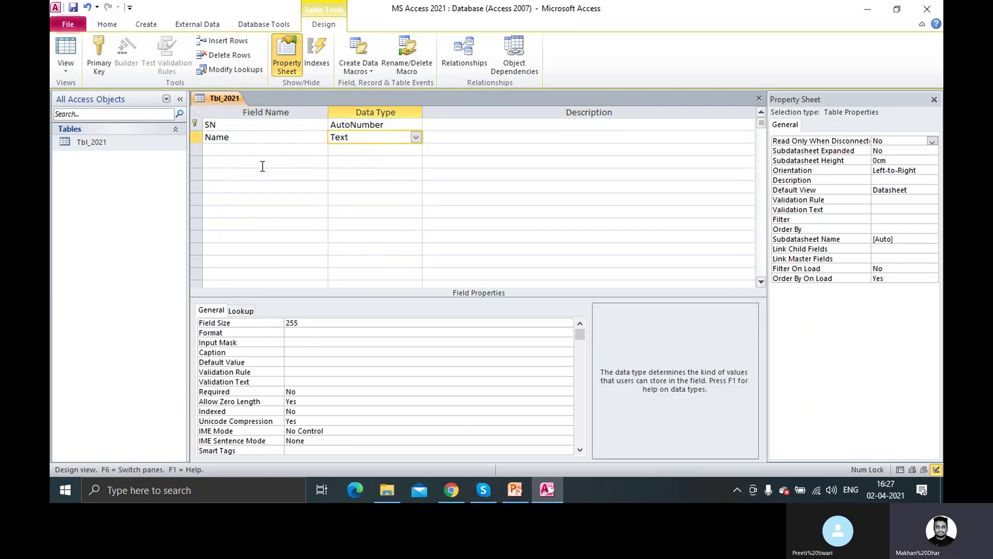
pyautogui.click(416, 138)
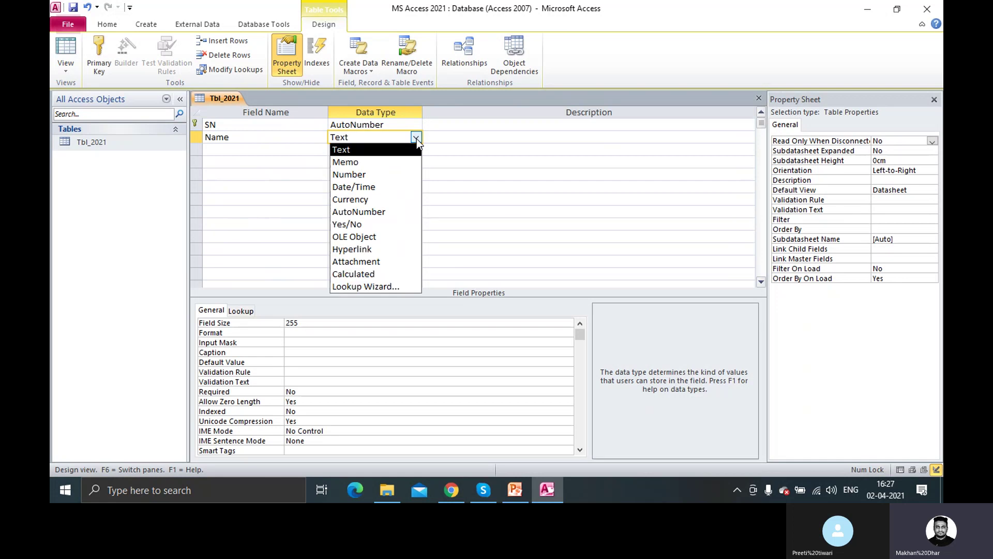
pyautogui.click(417, 138)
pyautogui.click(417, 138)
pyautogui.click(417, 138)
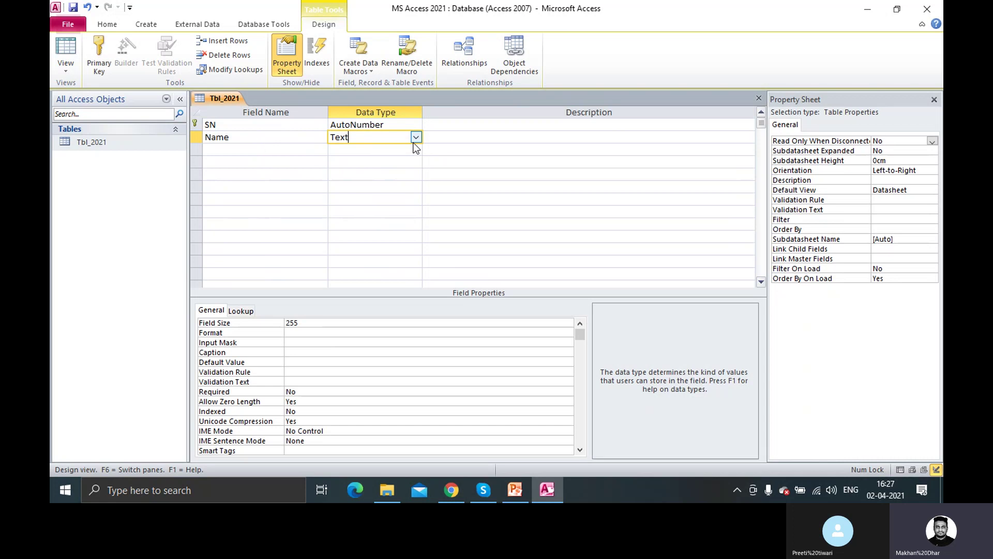
# Add a field called Adress below Name and set its data type to Memo.
pyautogui.click(268, 150)
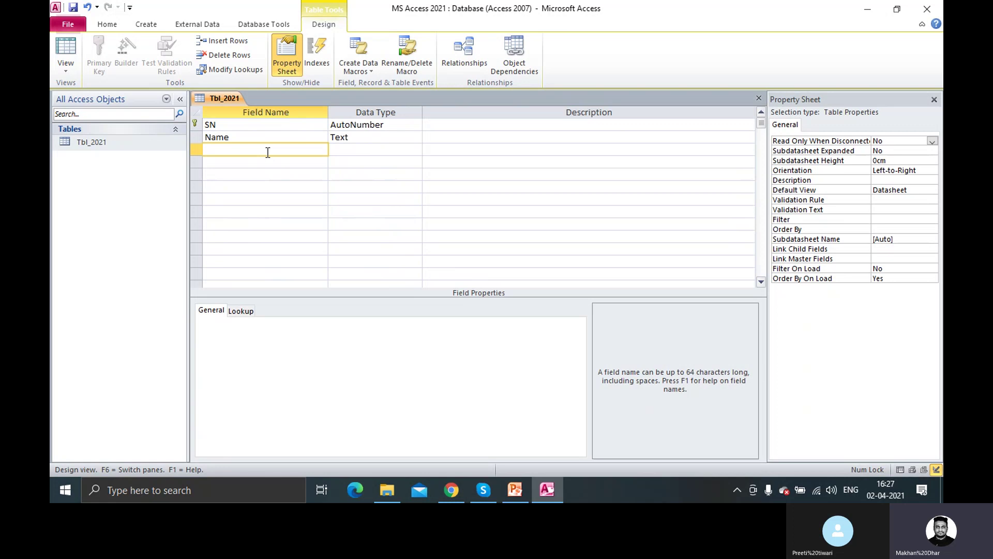
pyautogui.write('Adress')
pyautogui.press('Tab')
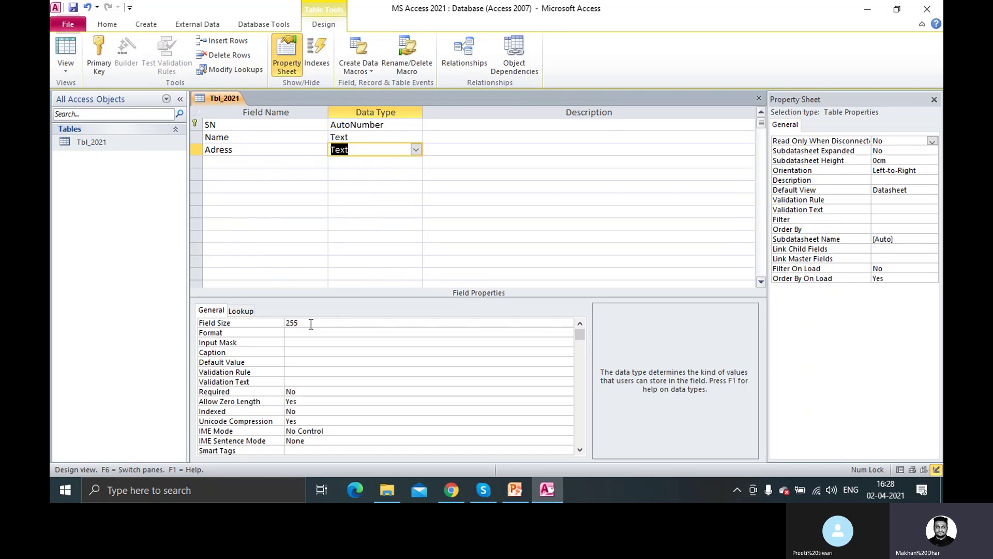
pyautogui.click(416, 153)
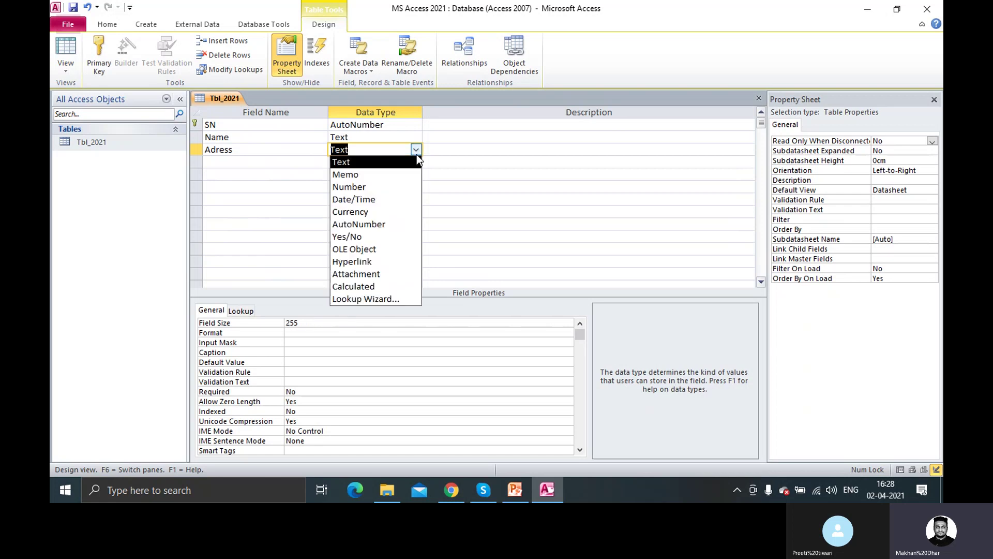
pyautogui.click(366, 177)
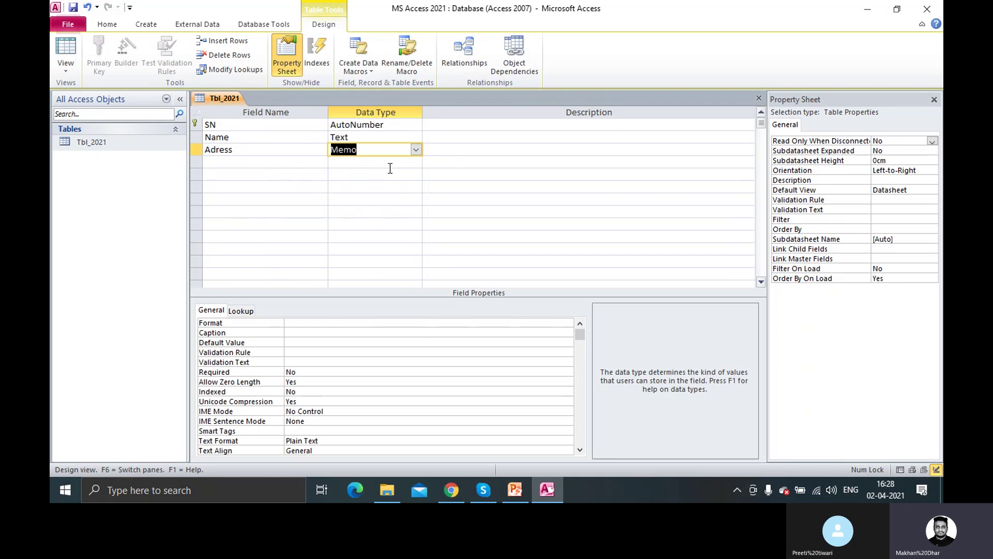
# Add a field called Mobile No below Adress and set its data type to Number.
pyautogui.click(267, 165)
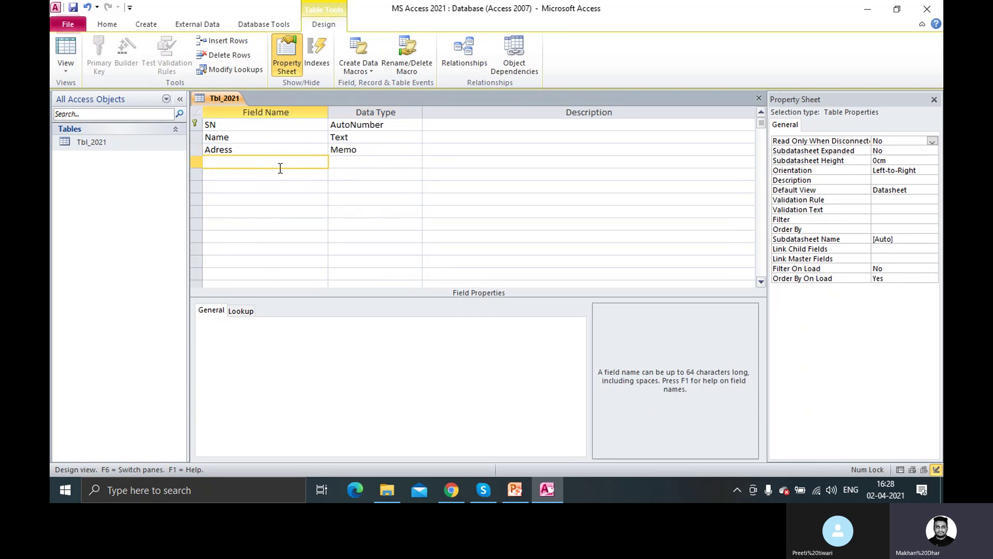
pyautogui.write('Mobile No')
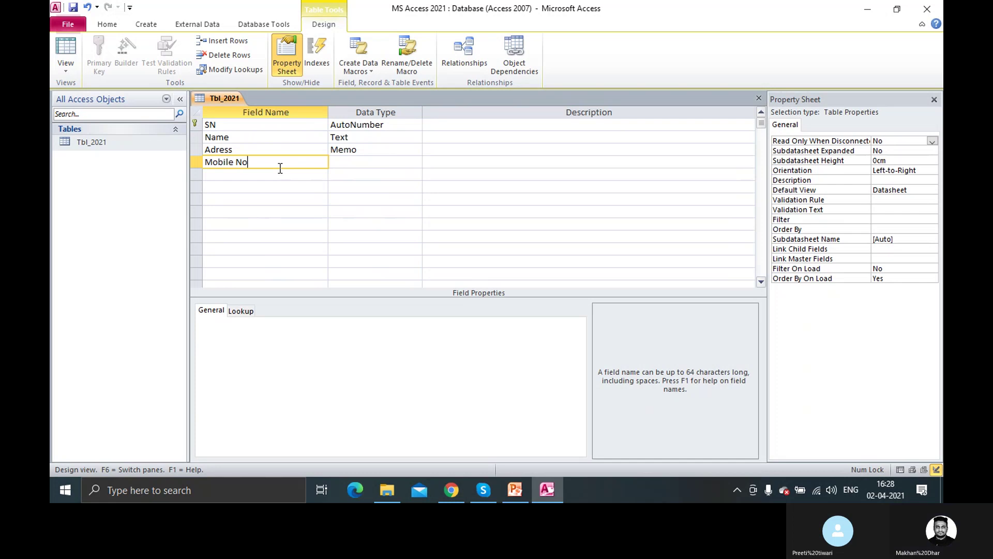
pyautogui.press('Tab')
pyautogui.click(416, 163)
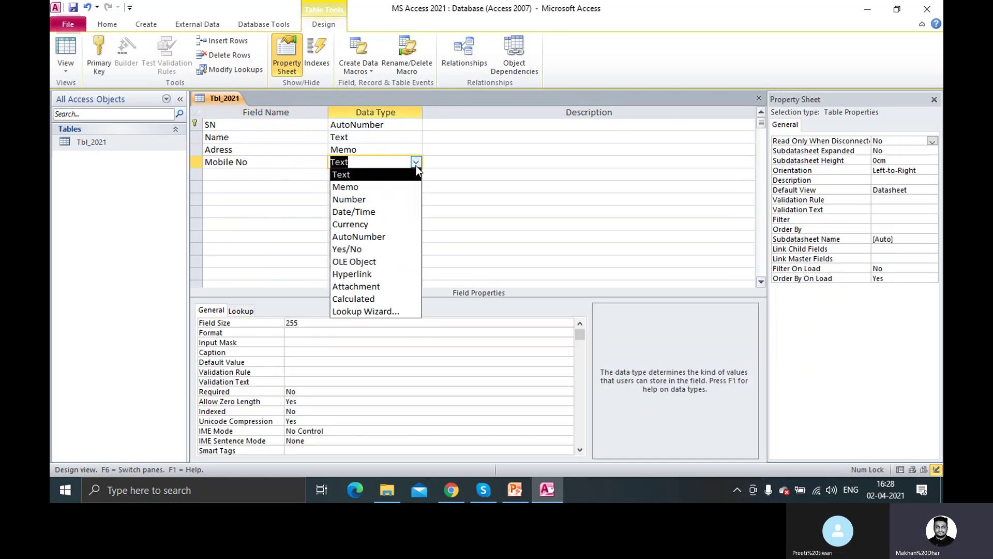
pyautogui.click(416, 163)
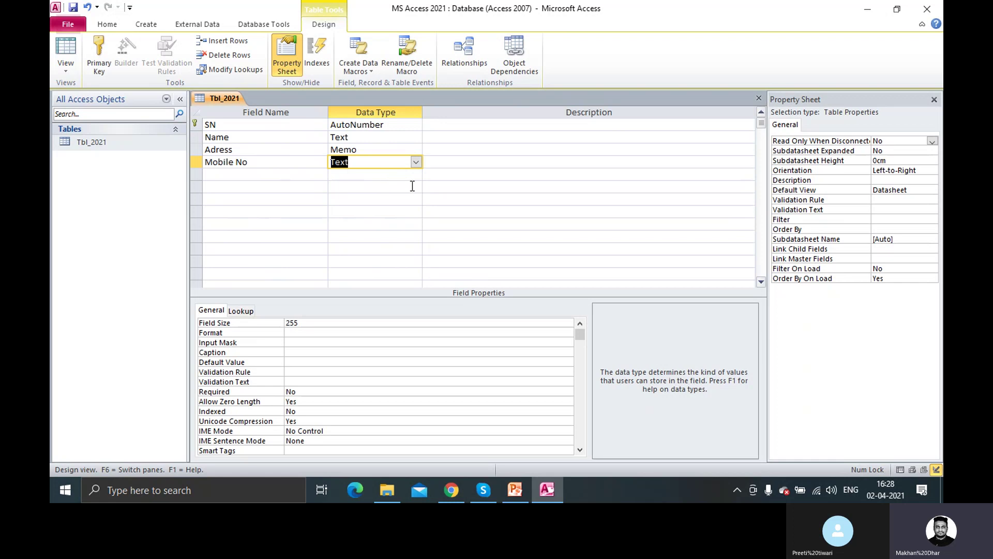
pyautogui.click(417, 164)
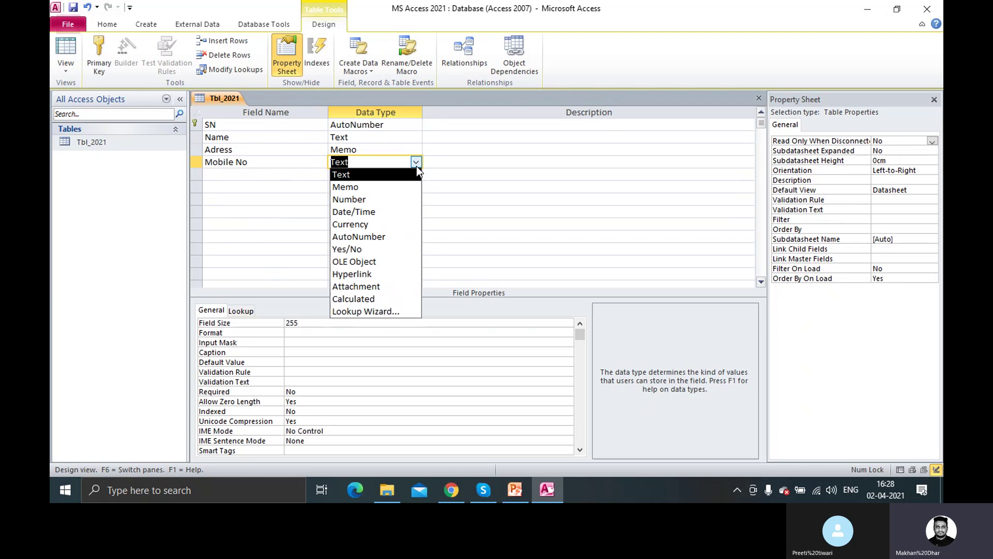
pyautogui.click(390, 203)
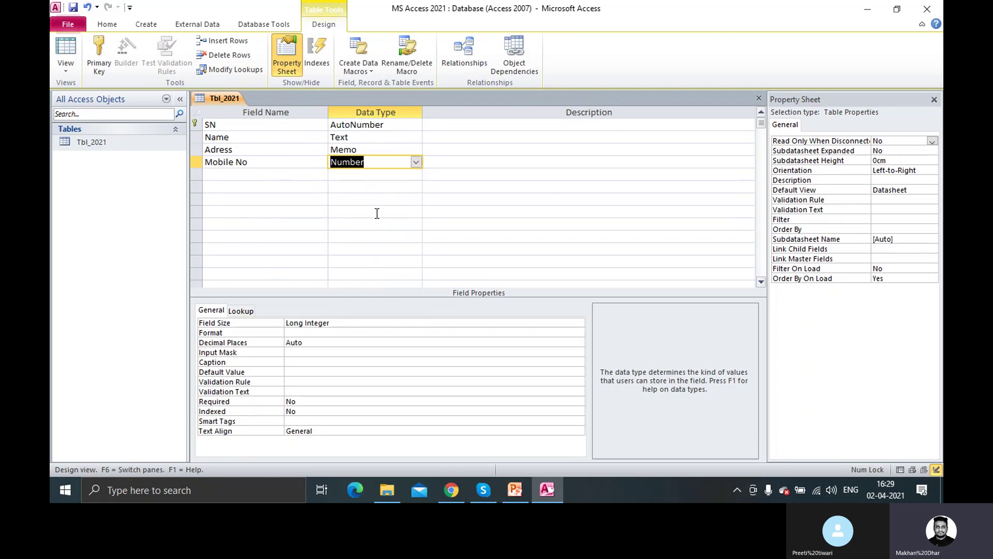
pyautogui.click(259, 177)
pyautogui.click(366, 162)
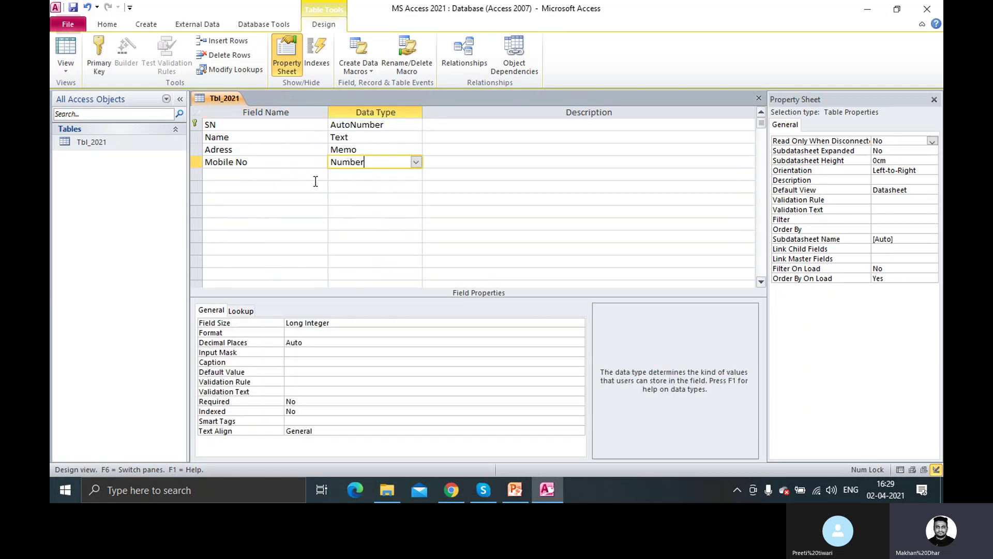
pyautogui.click(248, 177)
pyautogui.click(374, 164)
# Add a Date/Time field below Mobile No and name it Data & Time.
pyautogui.click(356, 174)
pyautogui.click(415, 174)
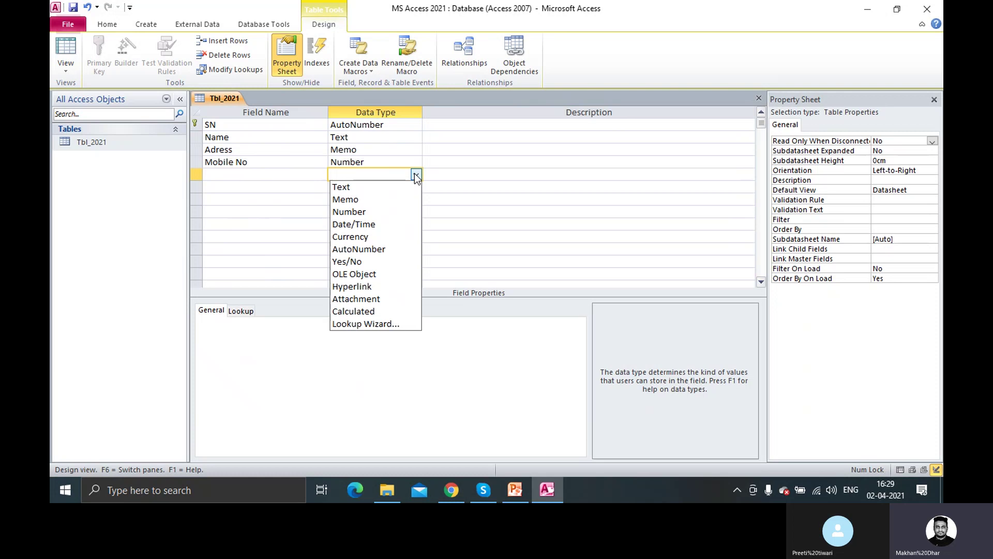
pyautogui.click(388, 227)
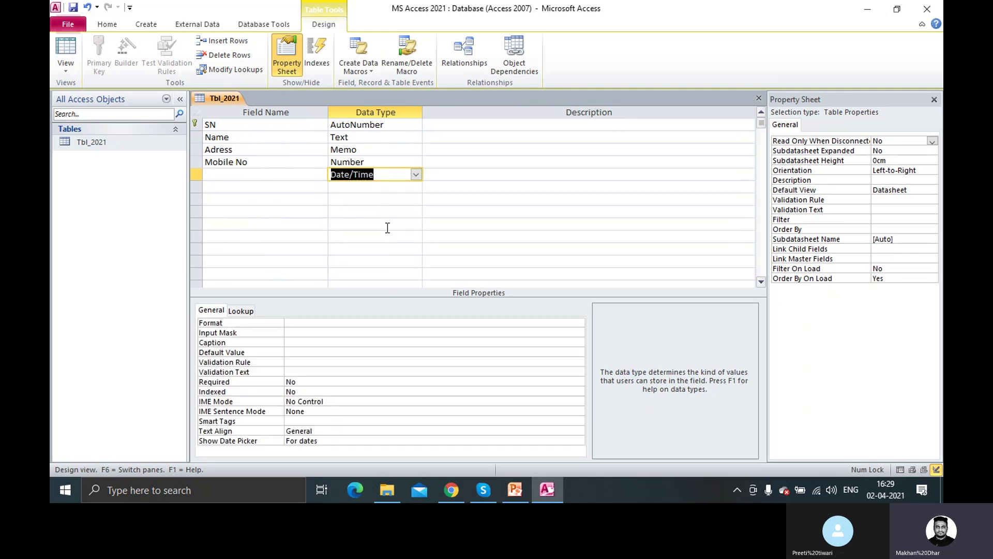
pyautogui.click(284, 178)
pyautogui.write('Data')
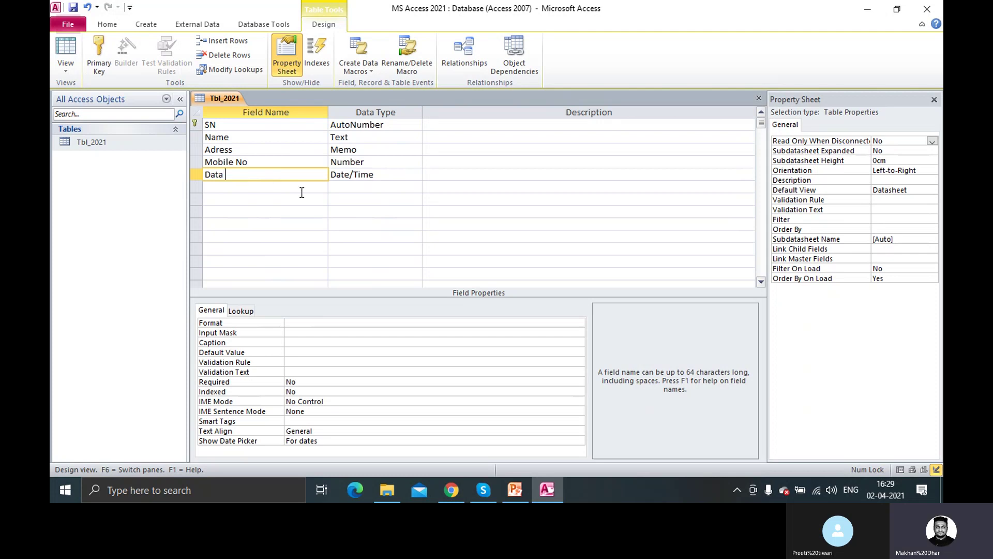
pyautogui.write('& Time')
pyautogui.press('Tab')
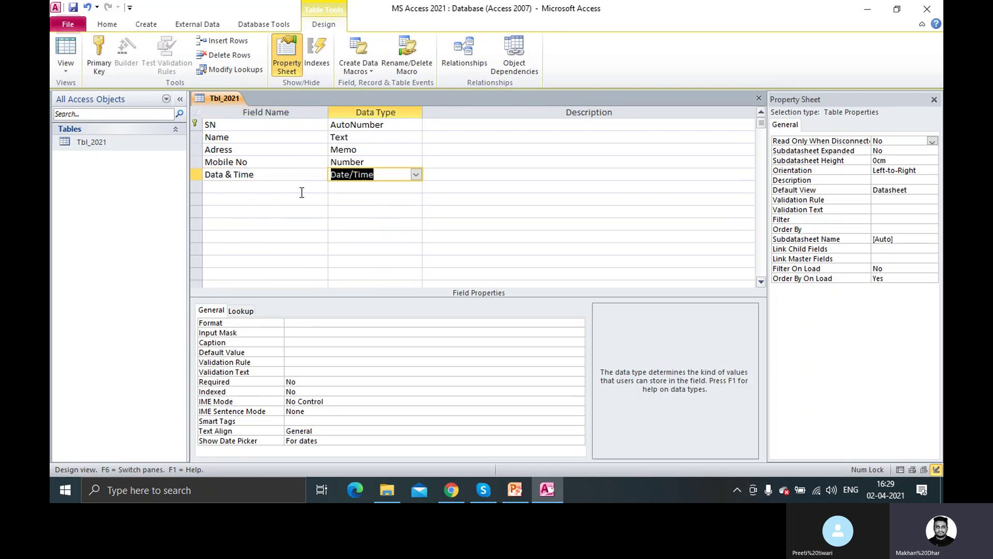
pyautogui.click(416, 175)
pyautogui.click(417, 177)
# Set the display format of the Data & Time field to General Date.
pyautogui.click(313, 324)
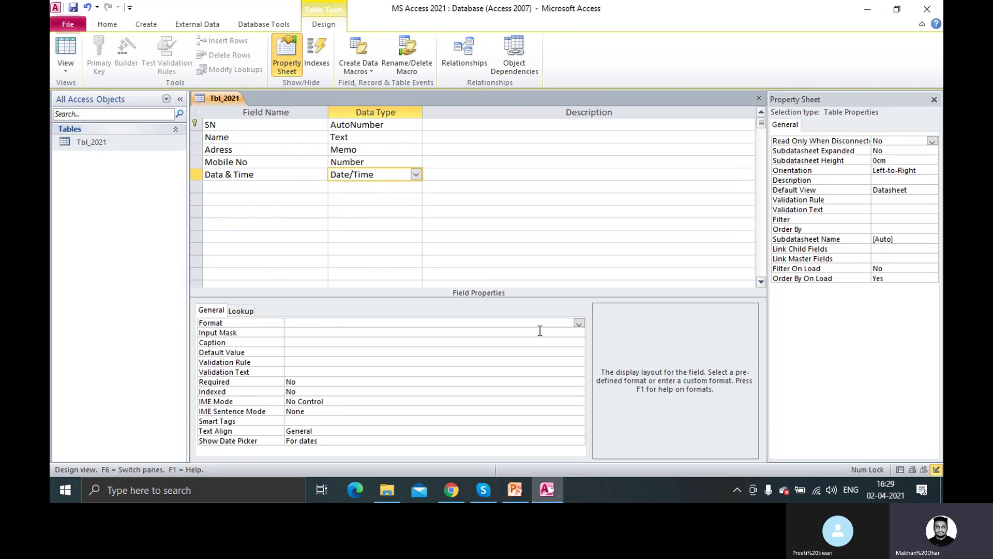
pyautogui.click(579, 322)
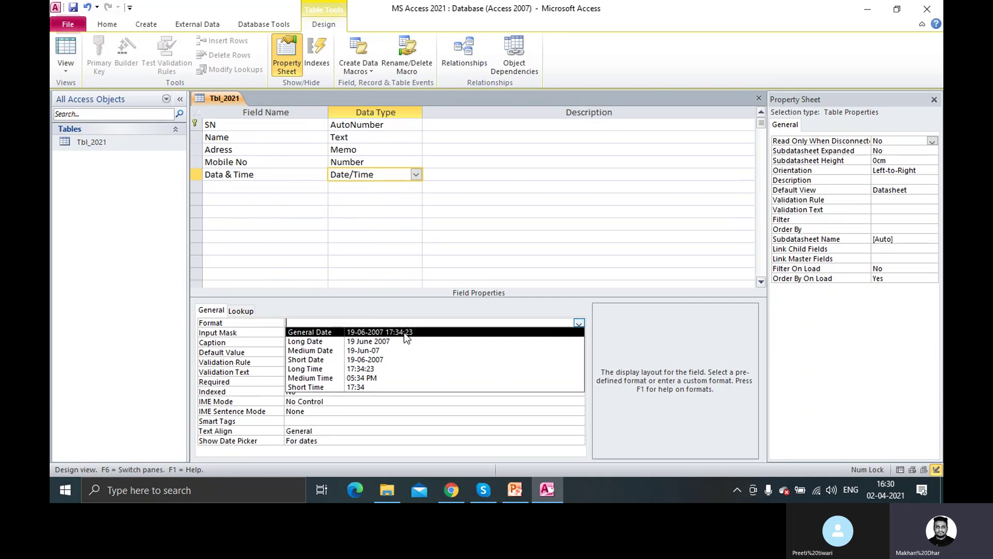
pyautogui.click(433, 332)
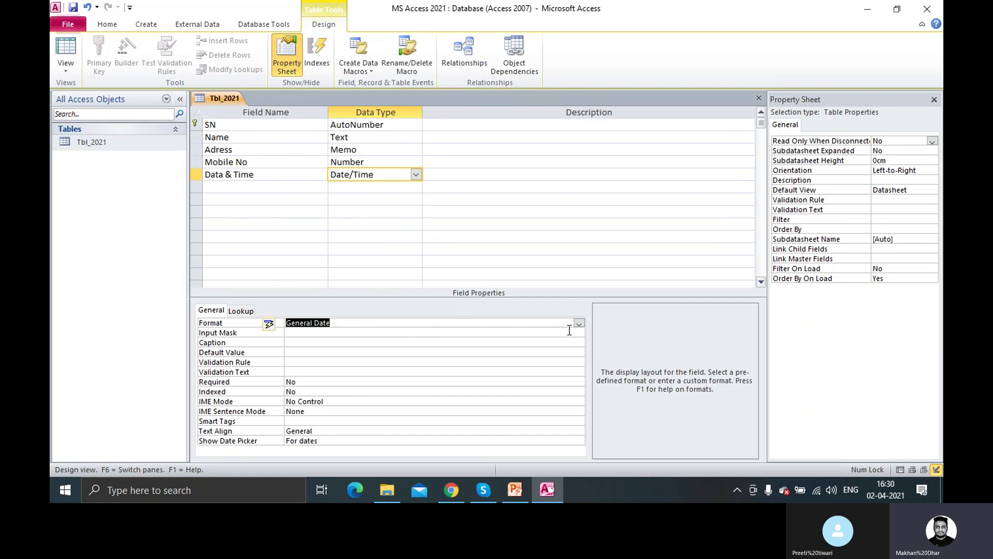
pyautogui.click(579, 324)
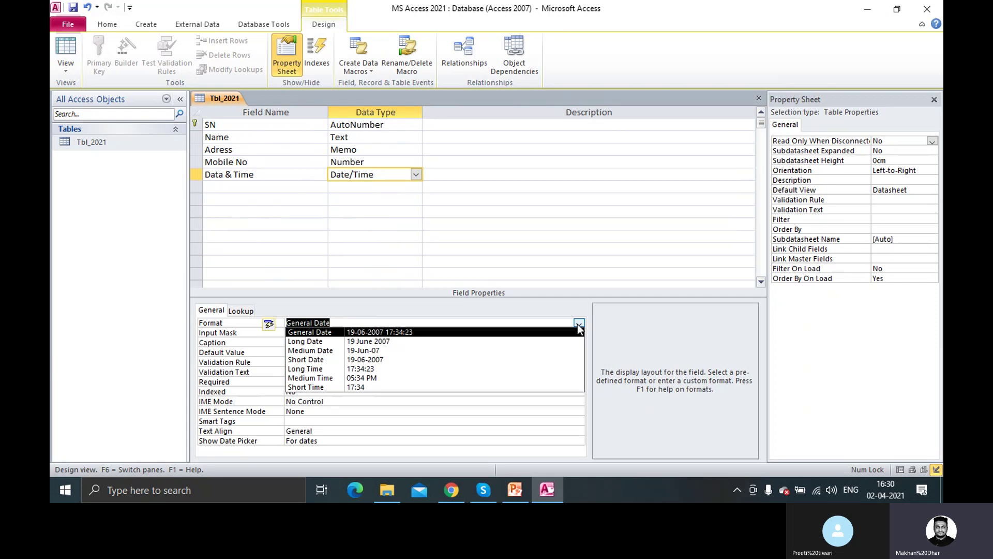
pyautogui.click(429, 335)
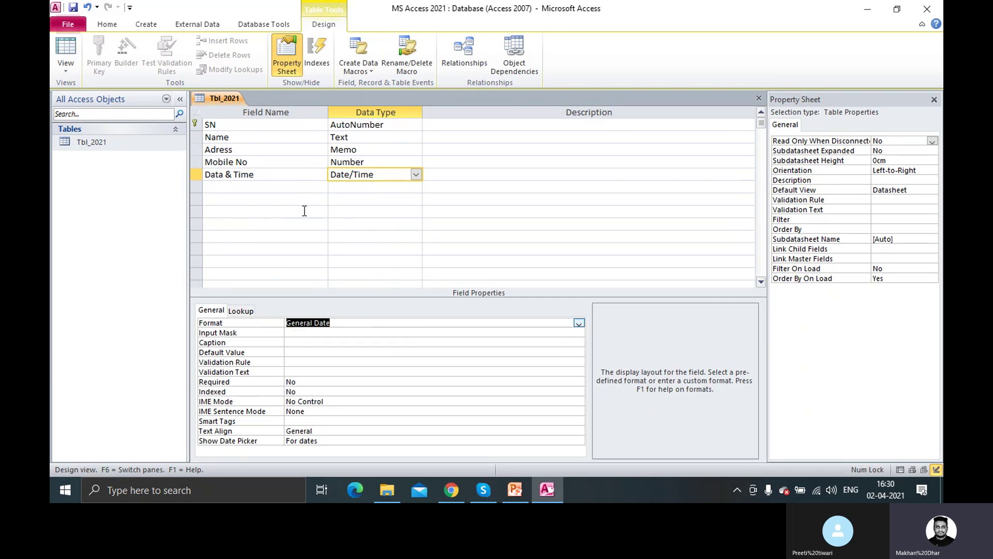
# Add a Currency field below Data & Time and name it Fees Amonut.
pyautogui.click(257, 183)
pyautogui.click(381, 187)
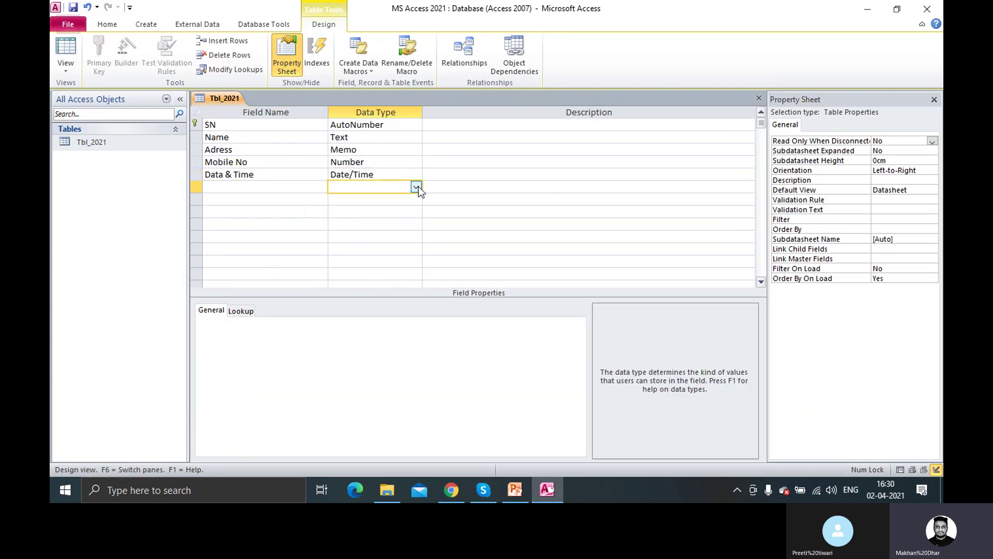
pyautogui.click(417, 186)
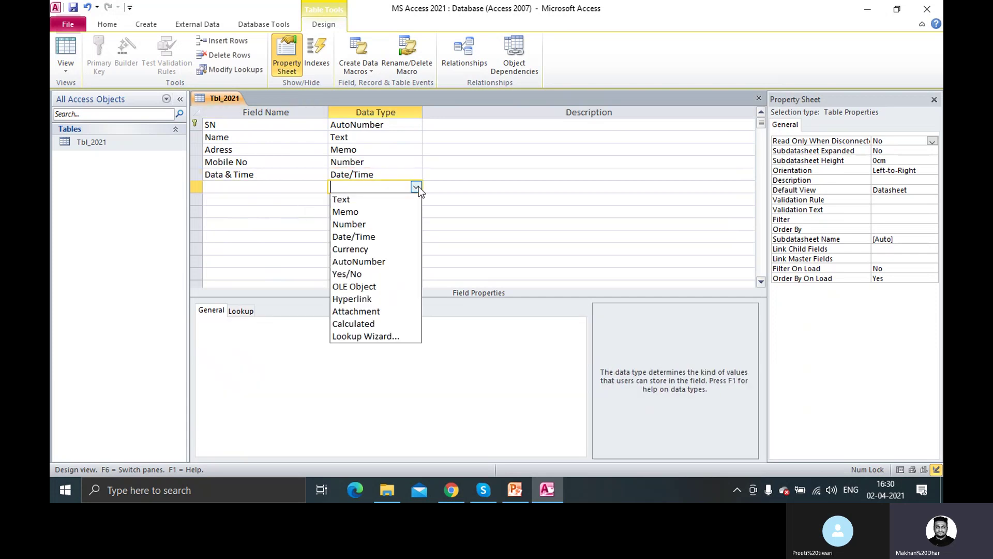
pyautogui.click(379, 250)
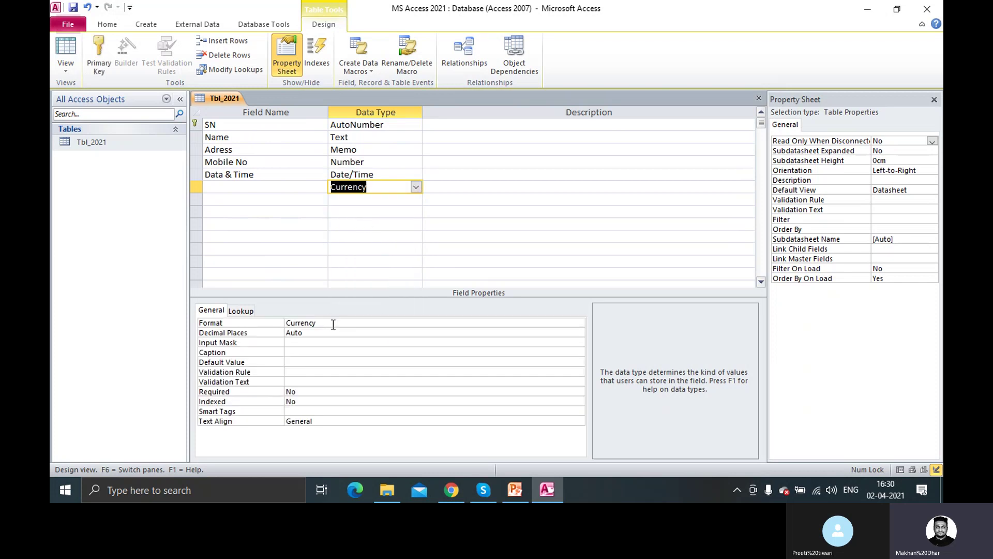
pyautogui.click(242, 190)
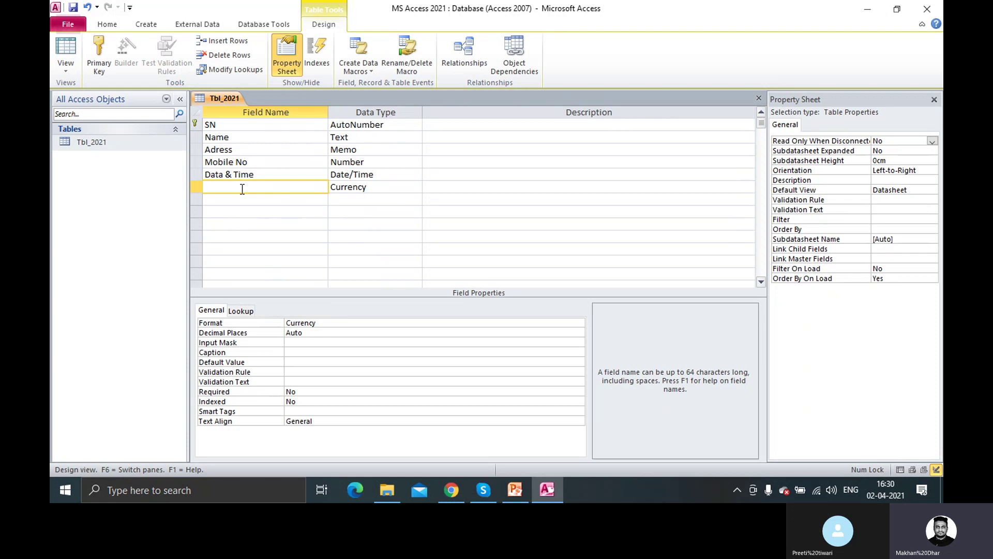
pyautogui.write('Fees')
pyautogui.write(' Amount')
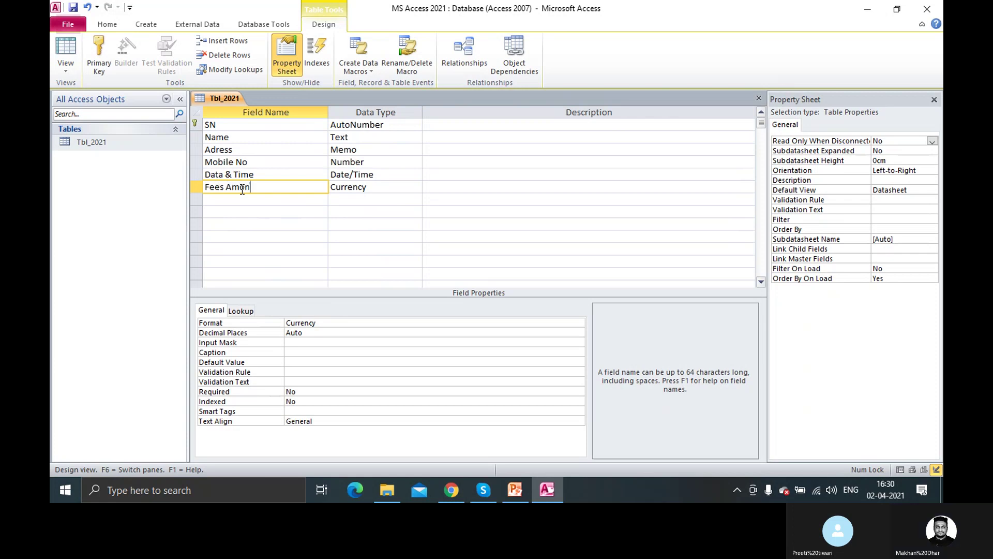
pyautogui.press('Tab')
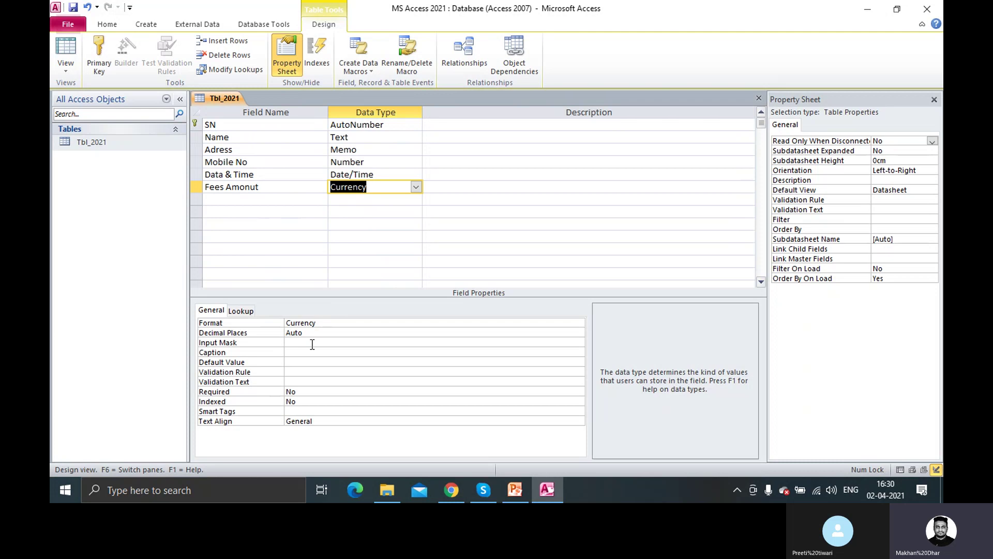
# Set the display format of the Fees Amonut field to General Number and review the other available formats.
pyautogui.click(332, 323)
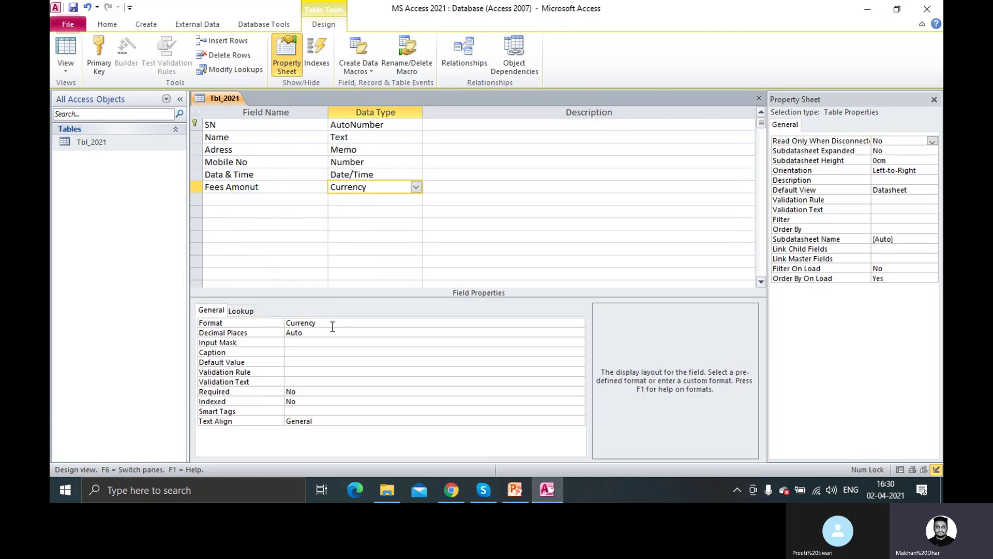
pyautogui.click(579, 324)
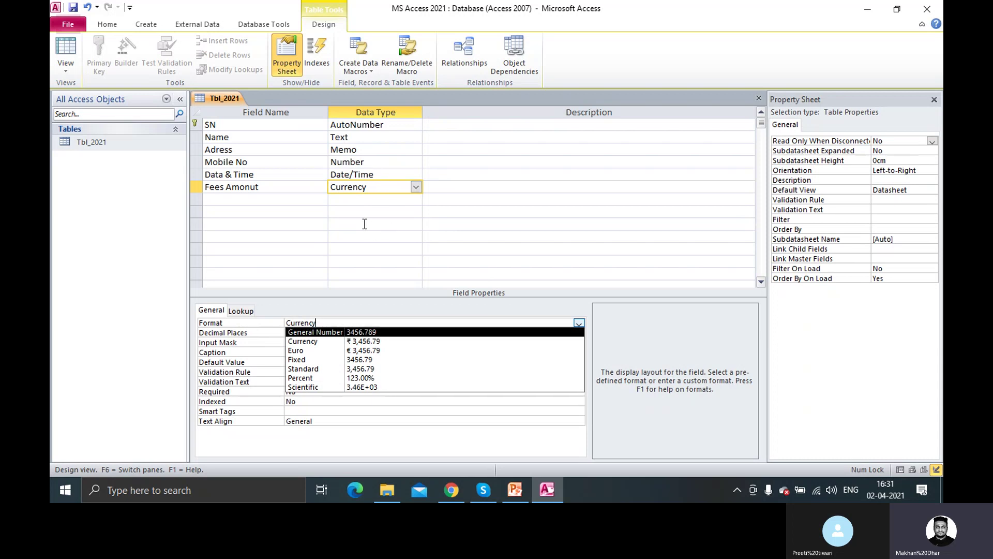
pyautogui.click(393, 334)
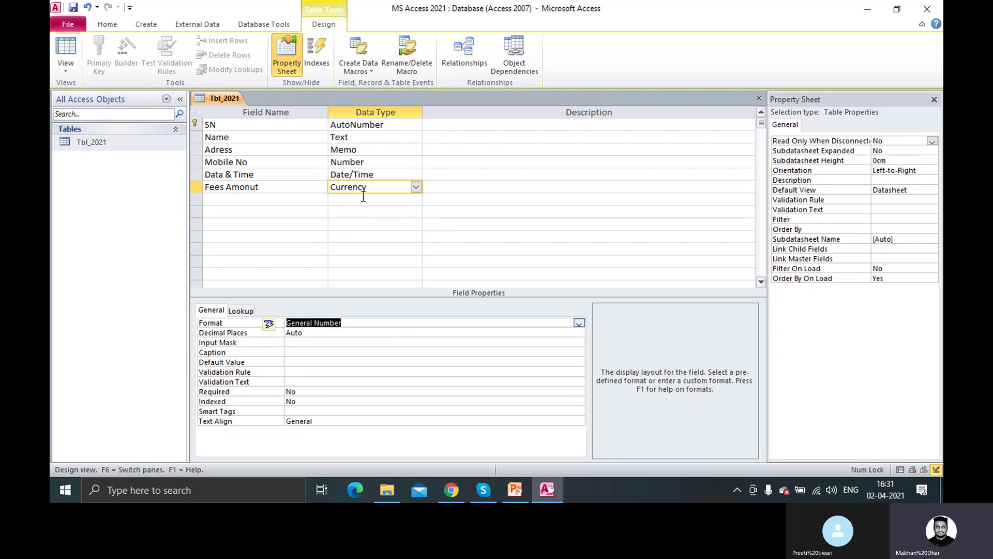
pyautogui.click(578, 323)
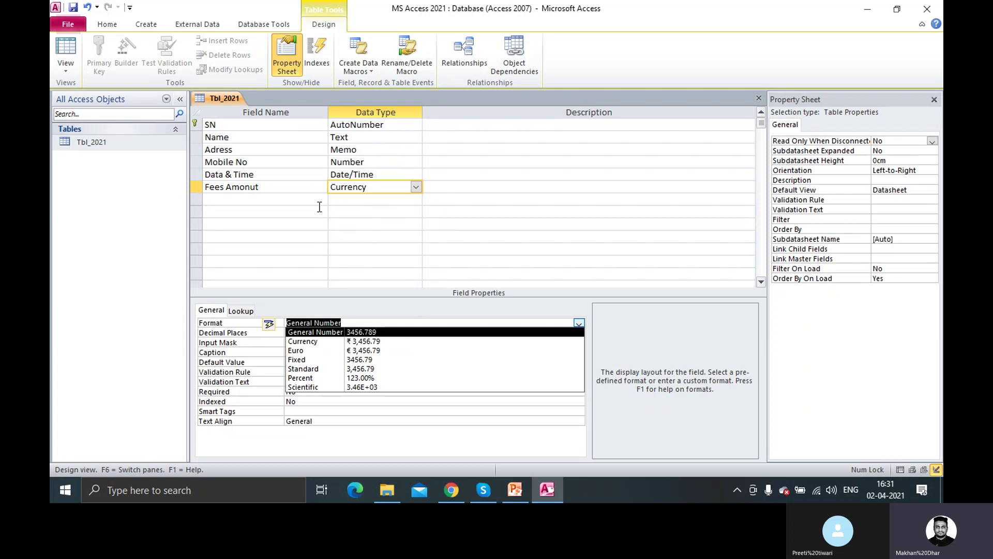
# Add a Yes/No field below Fees Amonut and name it Already registered.
pyautogui.click(414, 200)
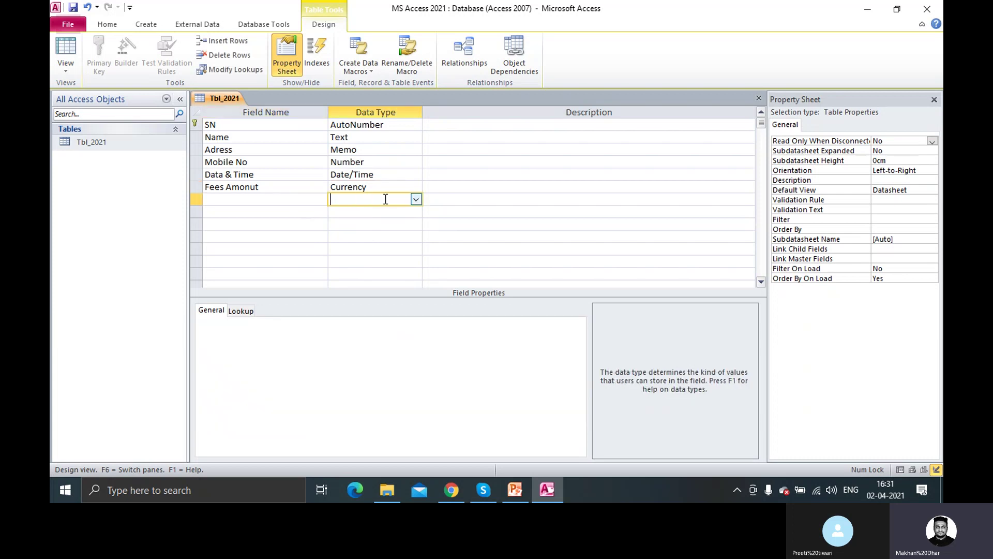
pyautogui.click(414, 200)
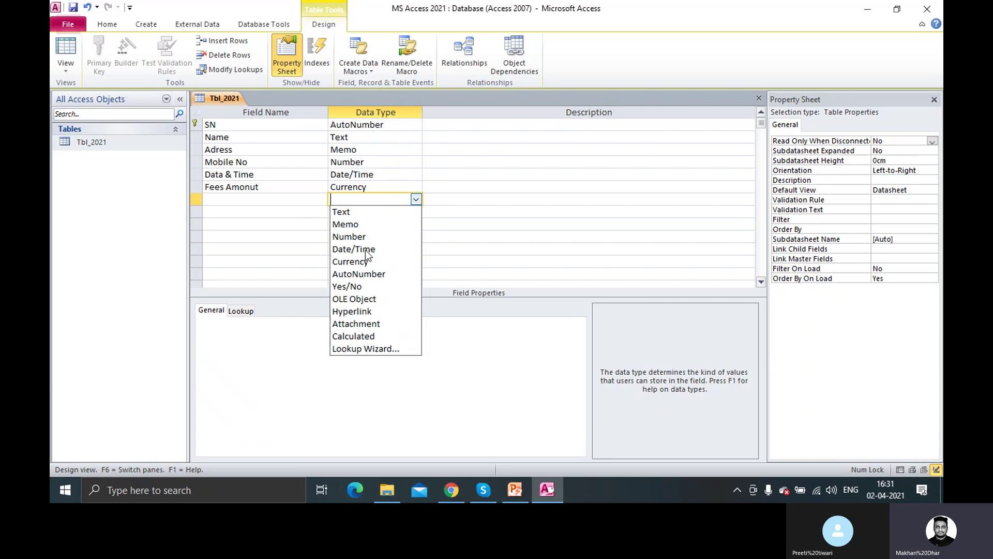
pyautogui.click(354, 286)
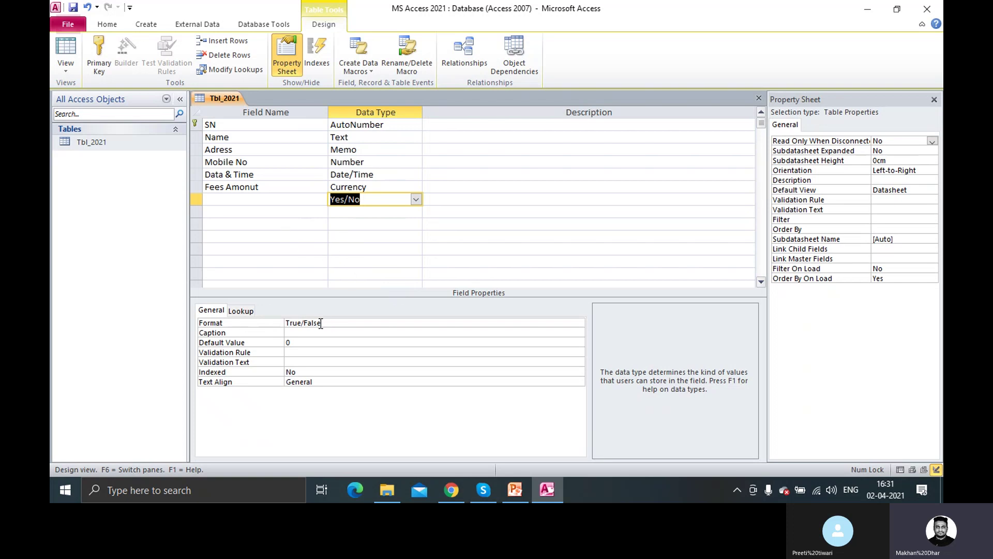
pyautogui.click(253, 200)
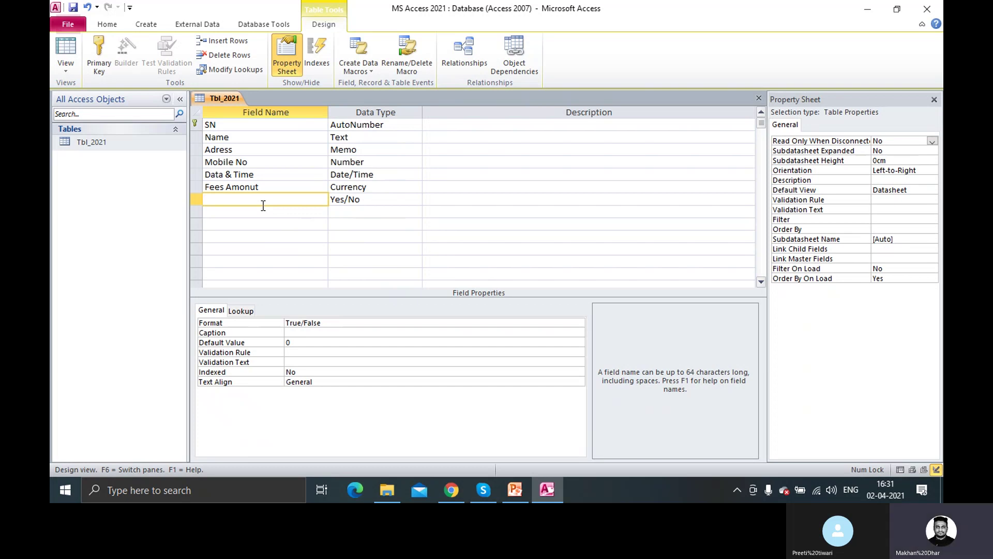
pyautogui.write('Already reg')
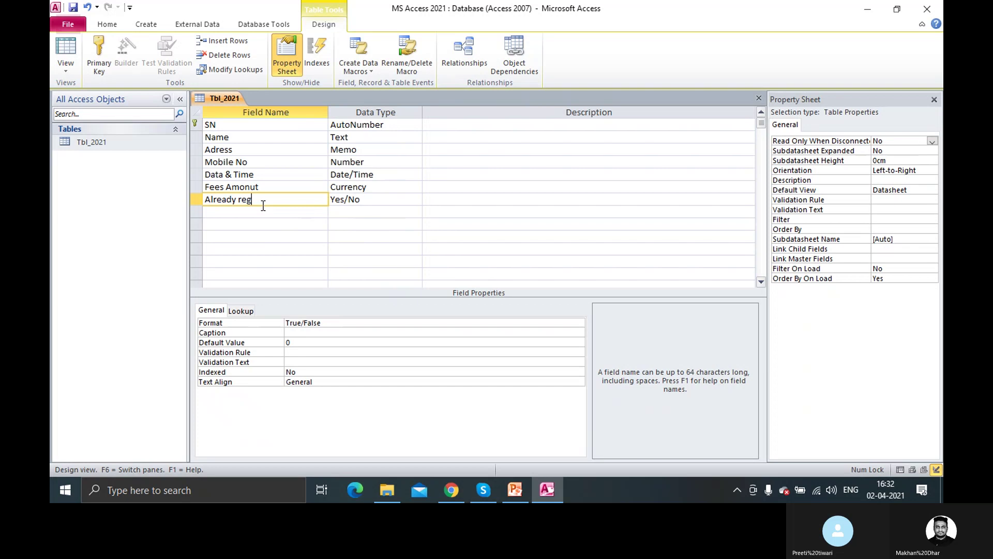
pyautogui.write('istered')
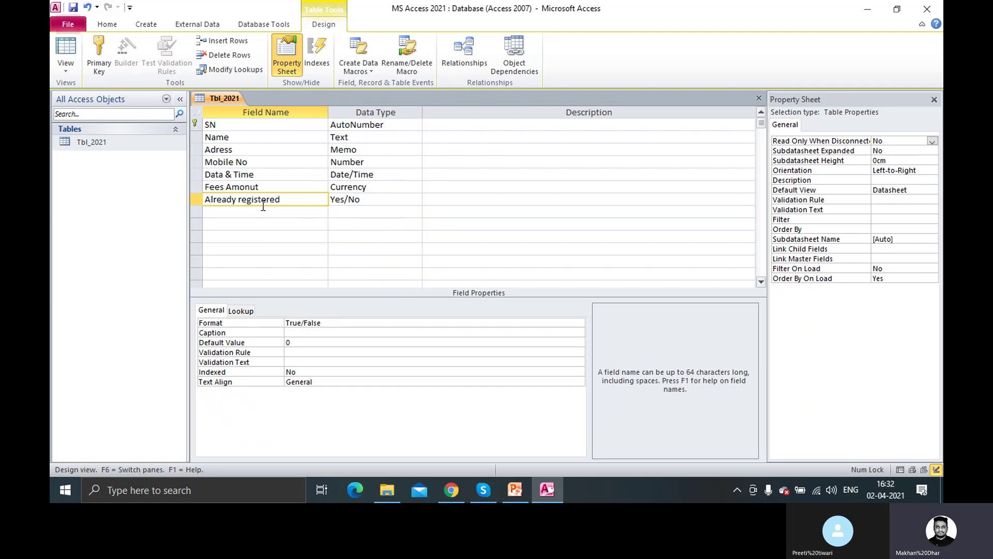
pyautogui.press('Tab')
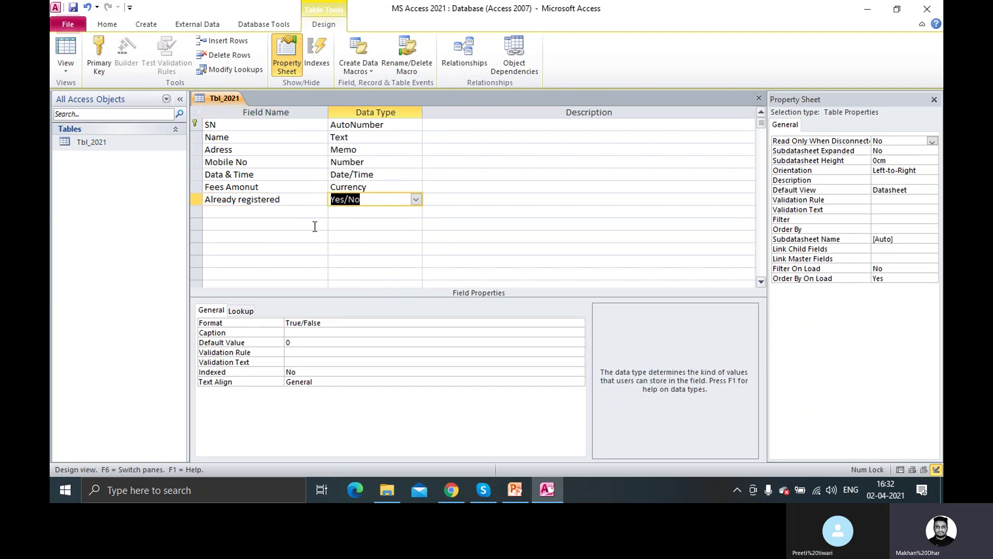
# Set the data type of the unnamed row below Already registered to Hyperlink.
pyautogui.click(415, 200)
pyautogui.click(416, 199)
pyautogui.click(378, 212)
pyautogui.click(416, 212)
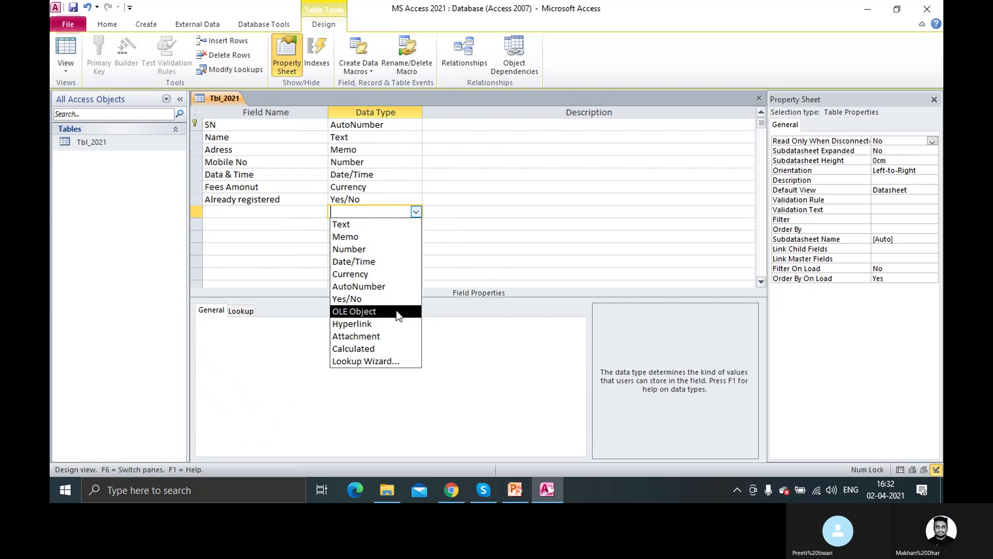
pyautogui.click(373, 324)
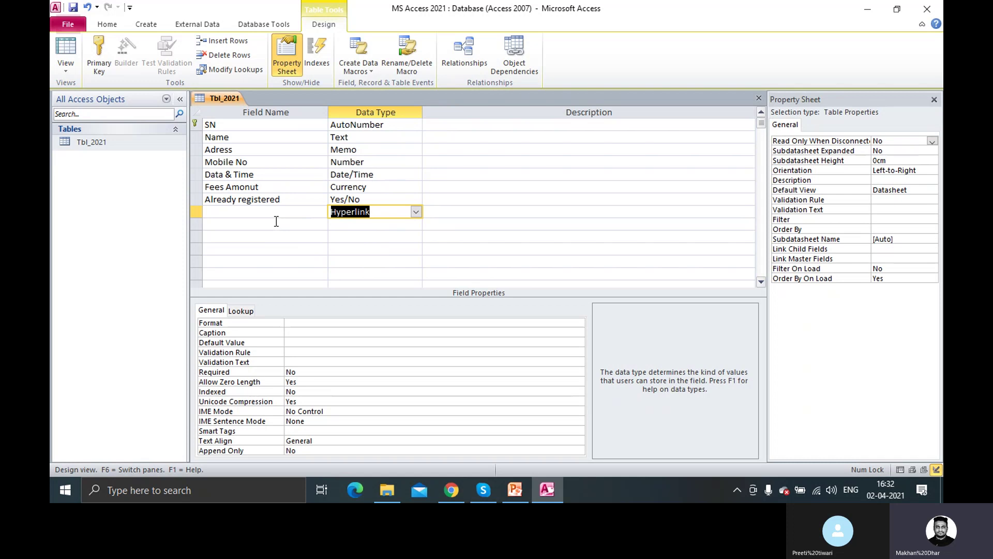
pyautogui.click(259, 213)
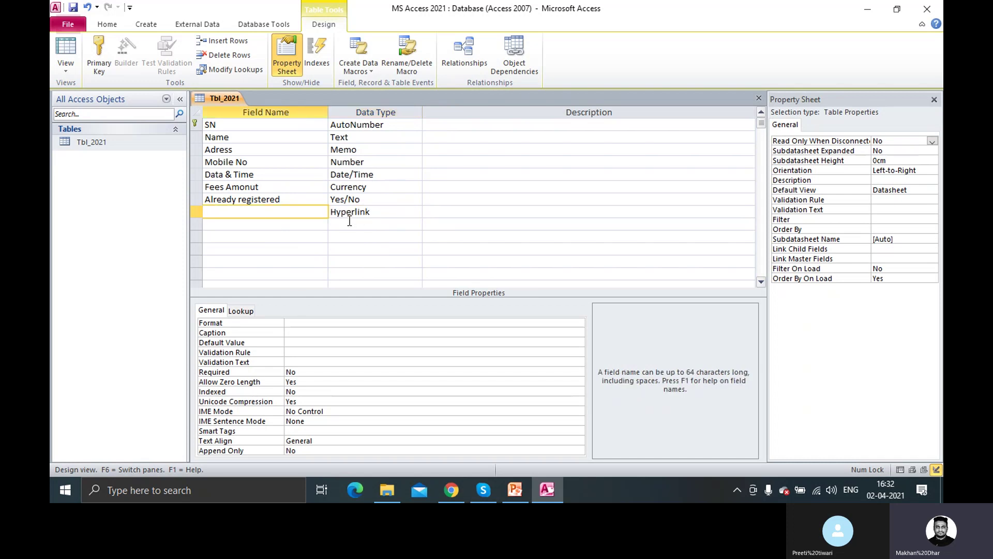
pyautogui.click(385, 215)
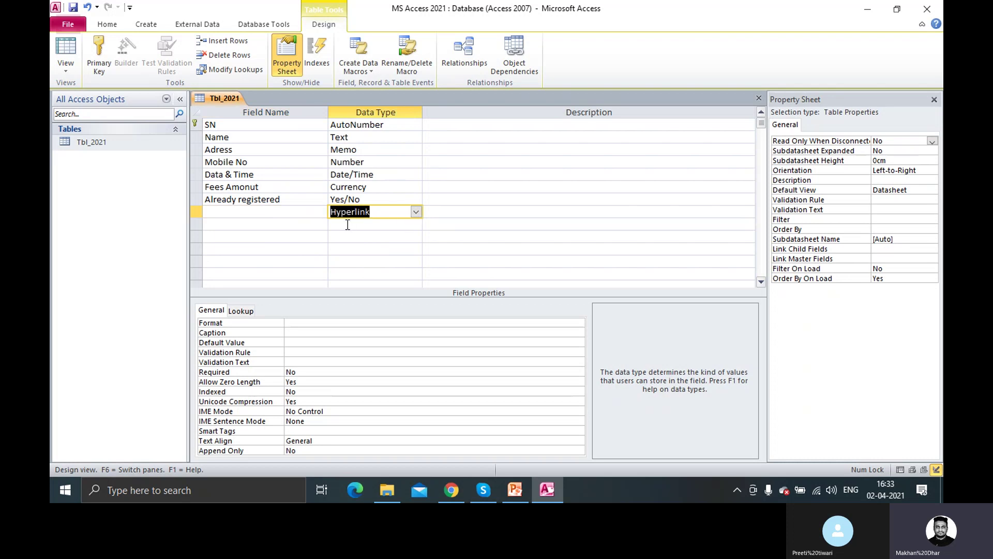
# Replace the unnamed row's data type with Attachment.
pyautogui.press('BackSpace')
pyautogui.click(416, 213)
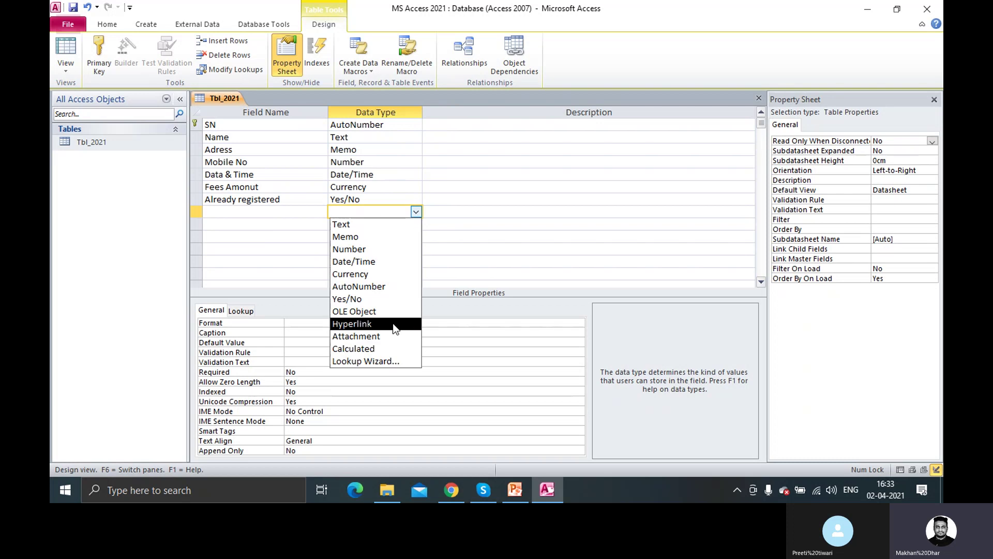
pyautogui.click(385, 337)
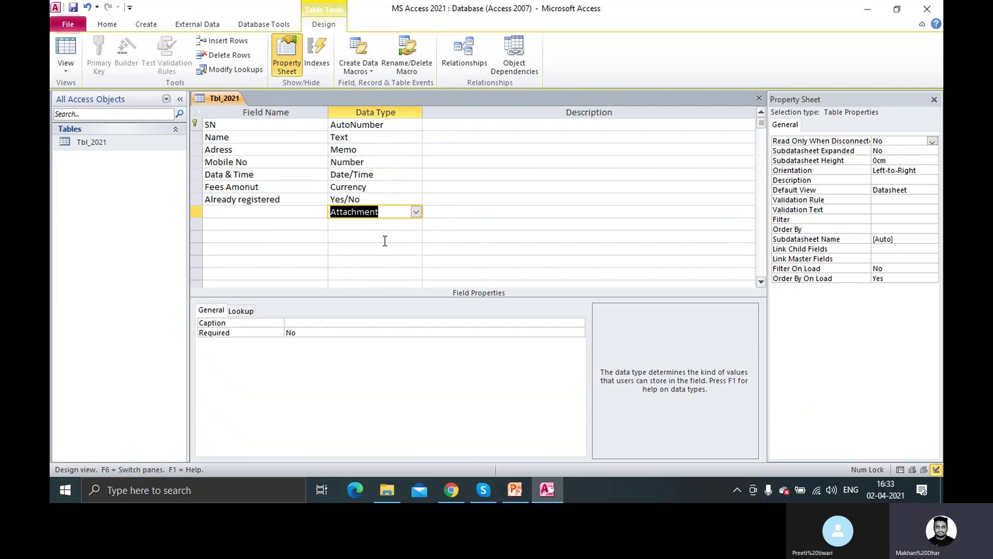
pyautogui.click(301, 215)
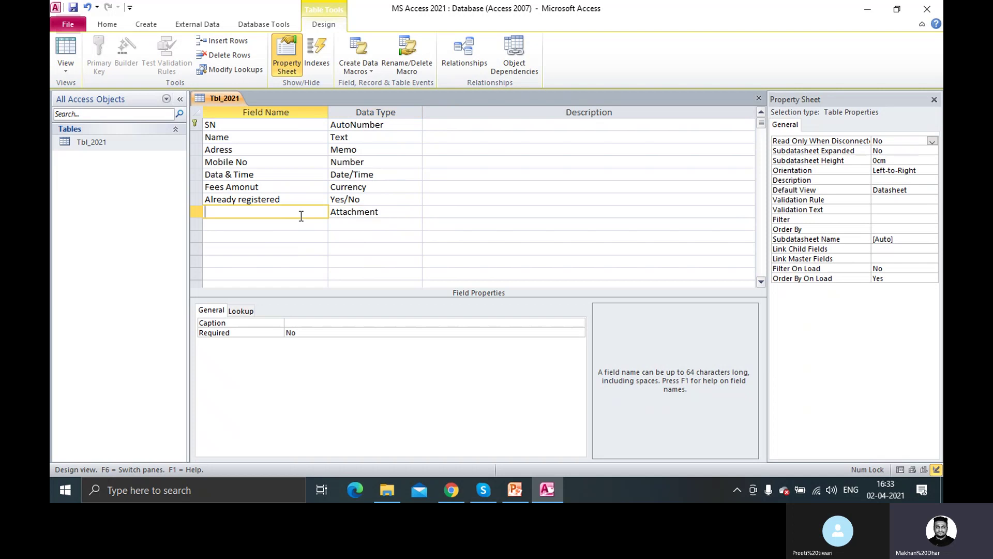
pyautogui.click(386, 215)
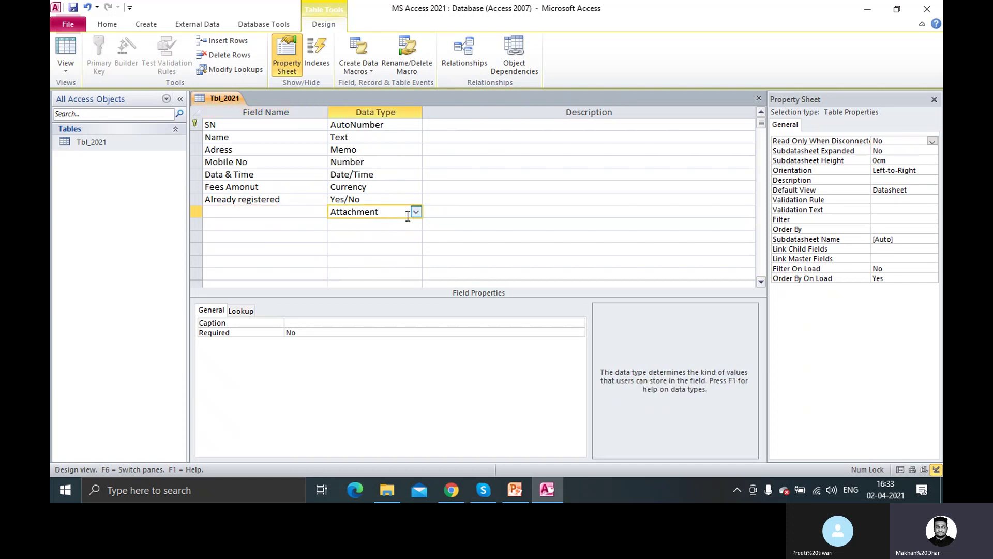
# Change the unnamed row's data type to OLE Object and reopen the data type choices.
pyautogui.press('F2')
pyautogui.press('BackSpace')
pyautogui.click(417, 212)
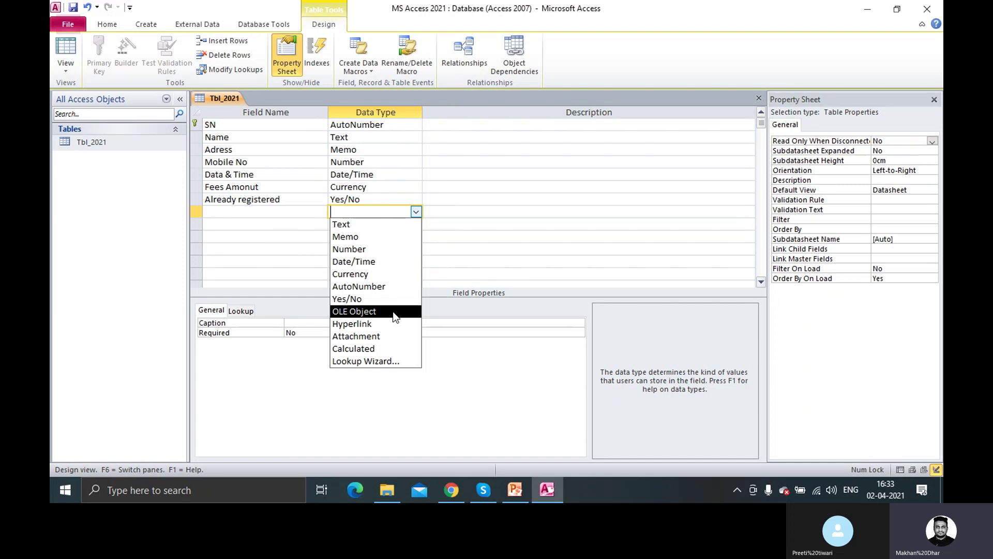
pyautogui.click(394, 312)
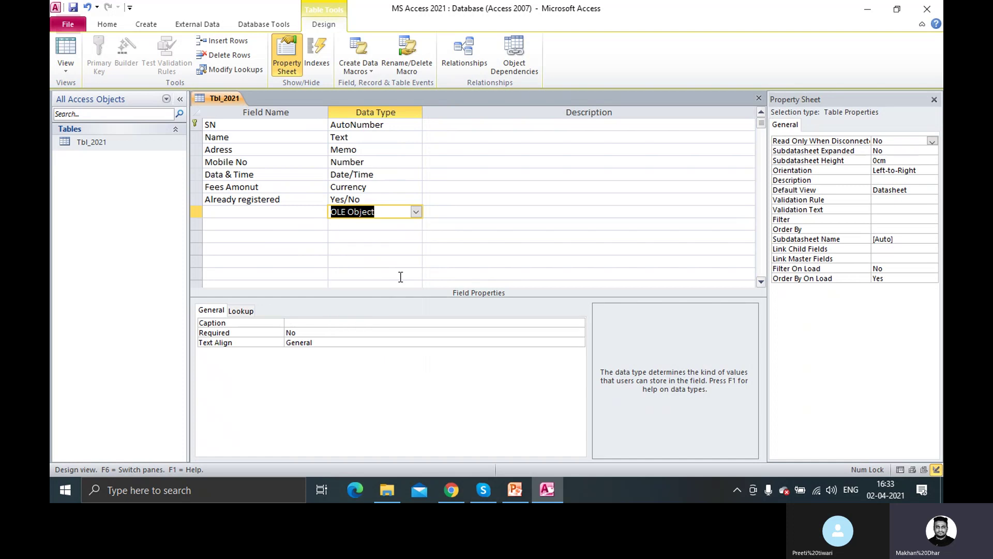
pyautogui.click(416, 212)
pyautogui.click(417, 213)
pyautogui.click(417, 213)
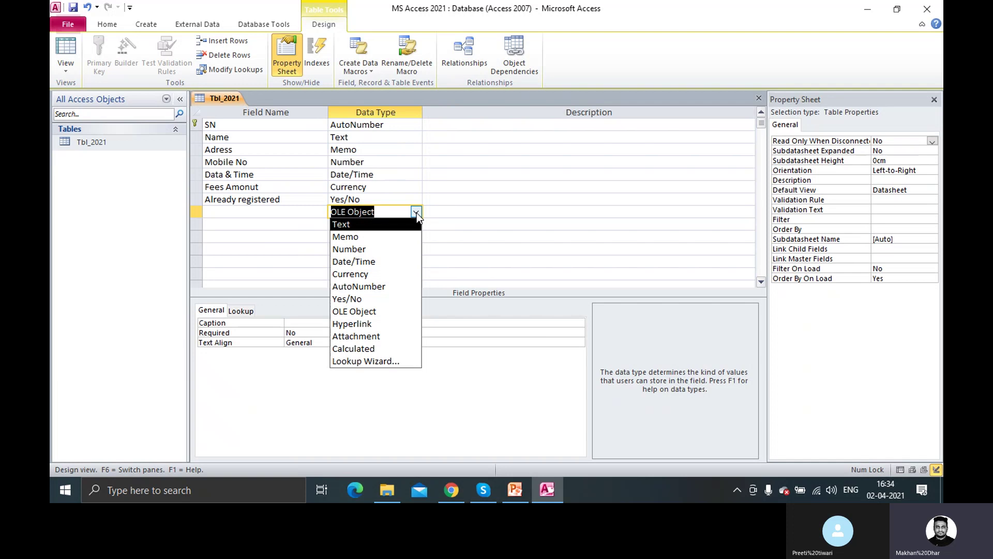
pyautogui.press('BackSpace')
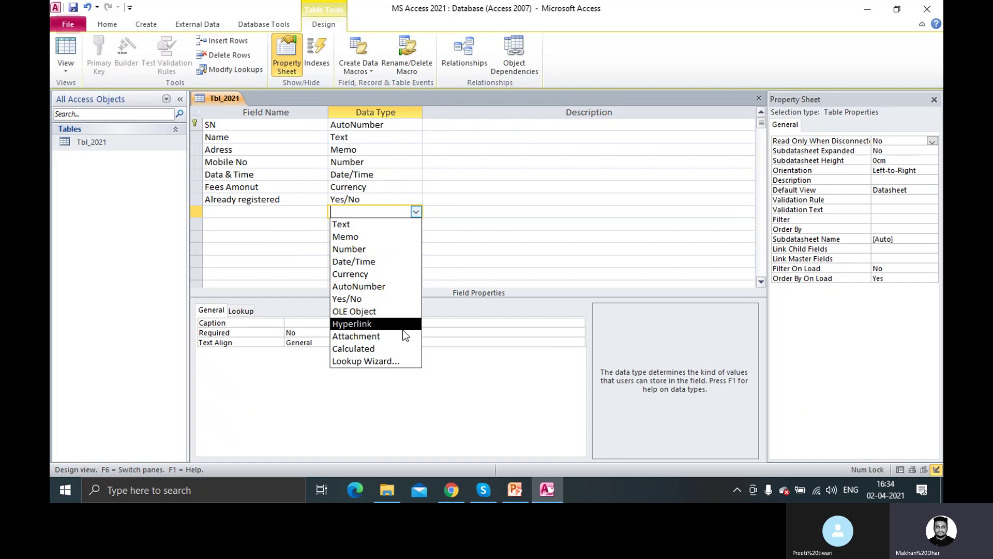
pyautogui.click(383, 350)
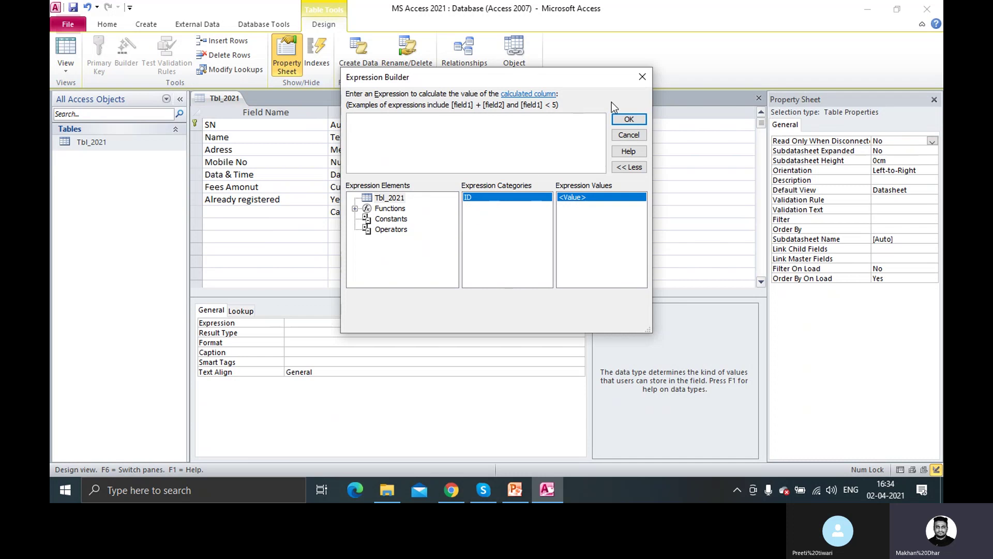
pyautogui.click(640, 79)
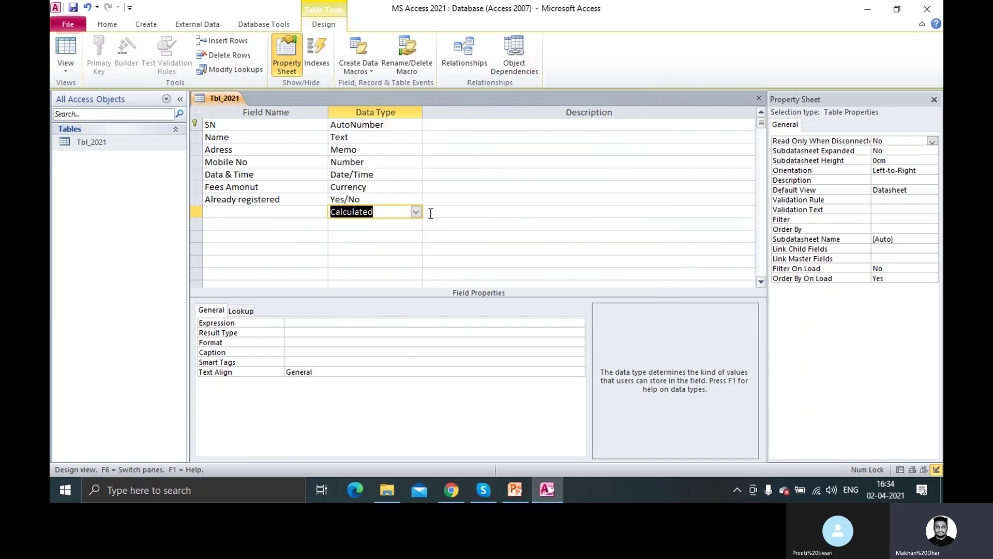
pyautogui.press('BackSpace')
pyautogui.click(250, 216)
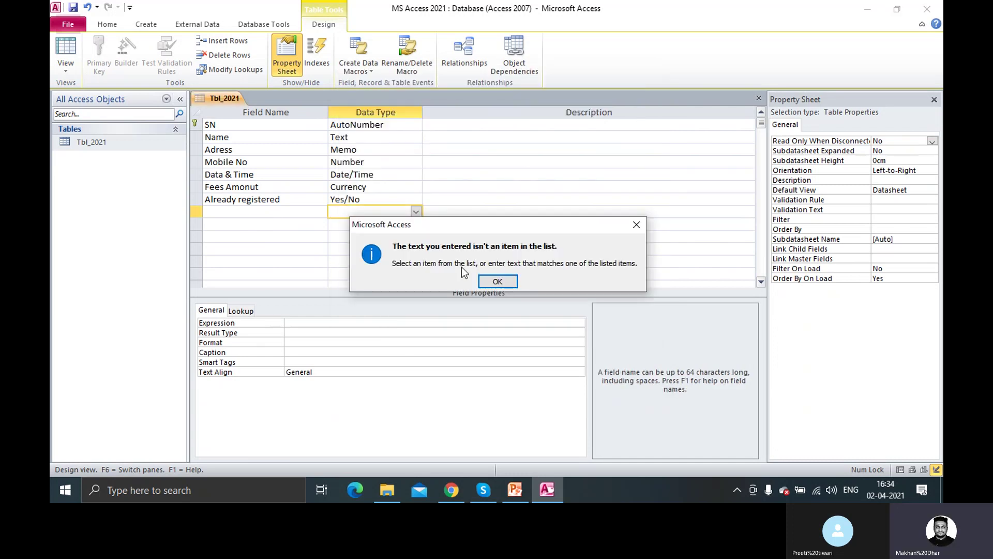
pyautogui.click(497, 281)
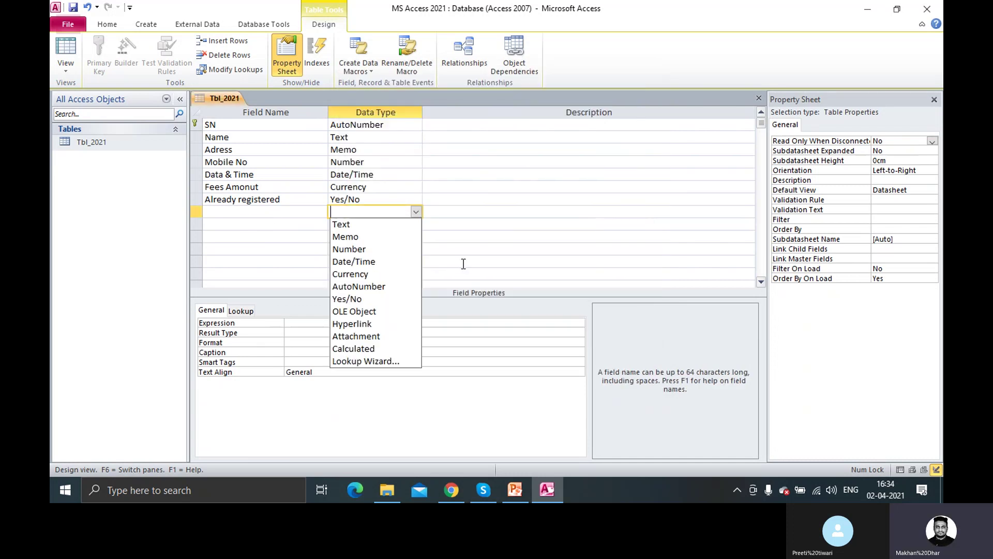
# Make the row below Already registered a Calculated field and name it SUm.
pyautogui.click(381, 349)
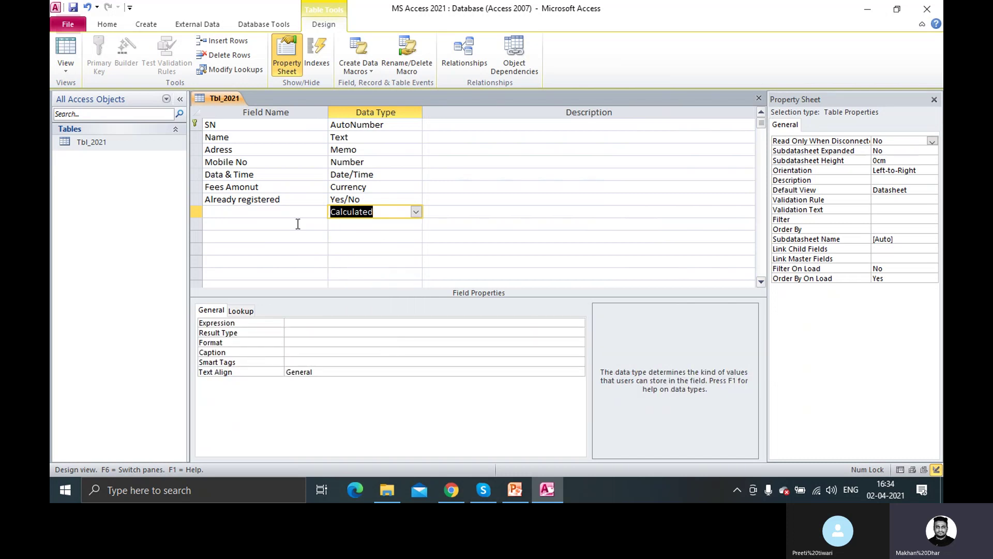
pyautogui.click(284, 214)
pyautogui.write('SUm')
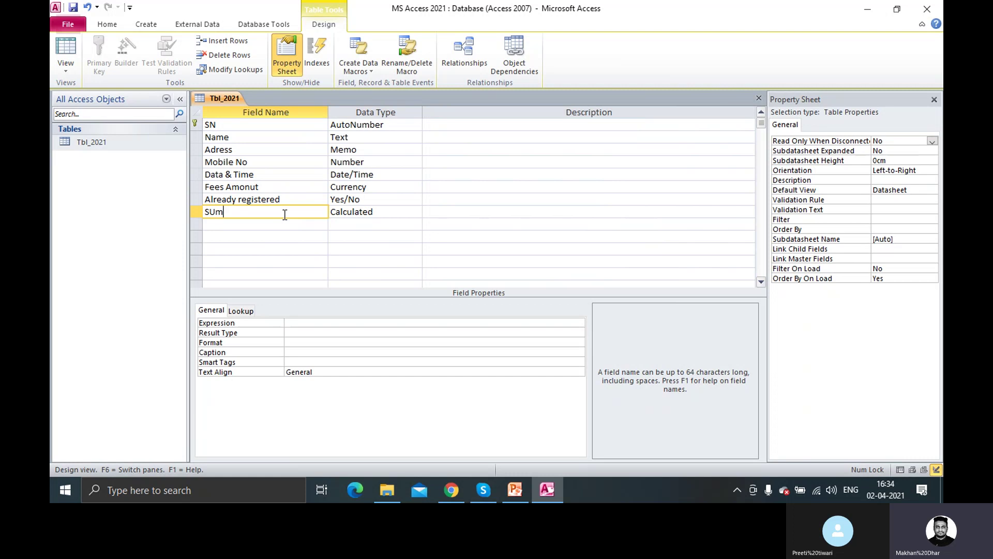
pyautogui.press('Tab')
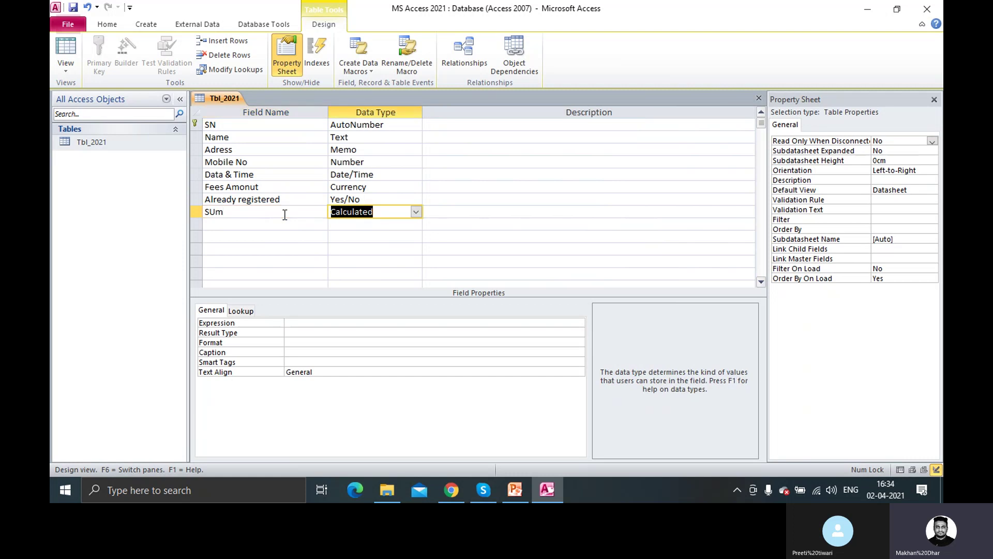
pyautogui.click(416, 212)
pyautogui.click(361, 348)
pyautogui.click(324, 325)
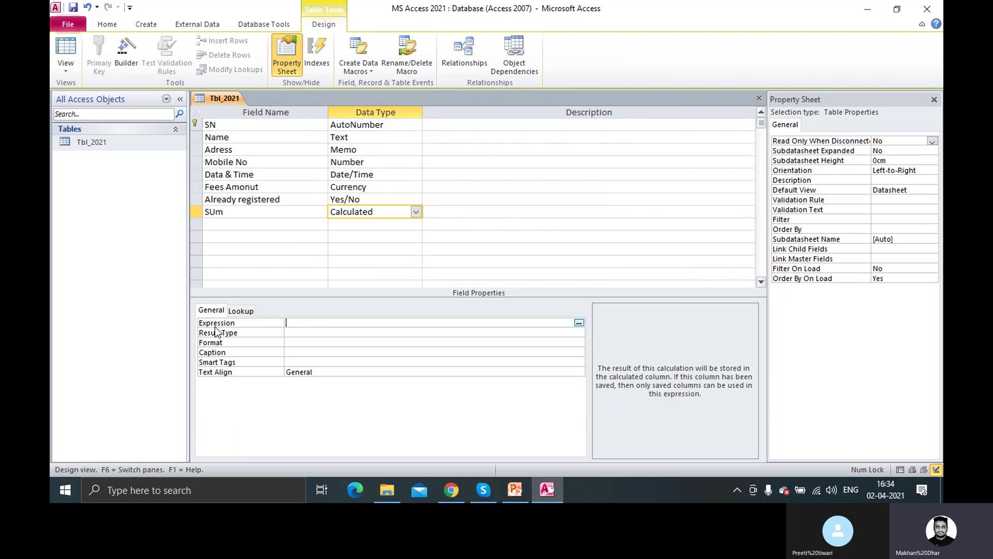
pyautogui.click(582, 324)
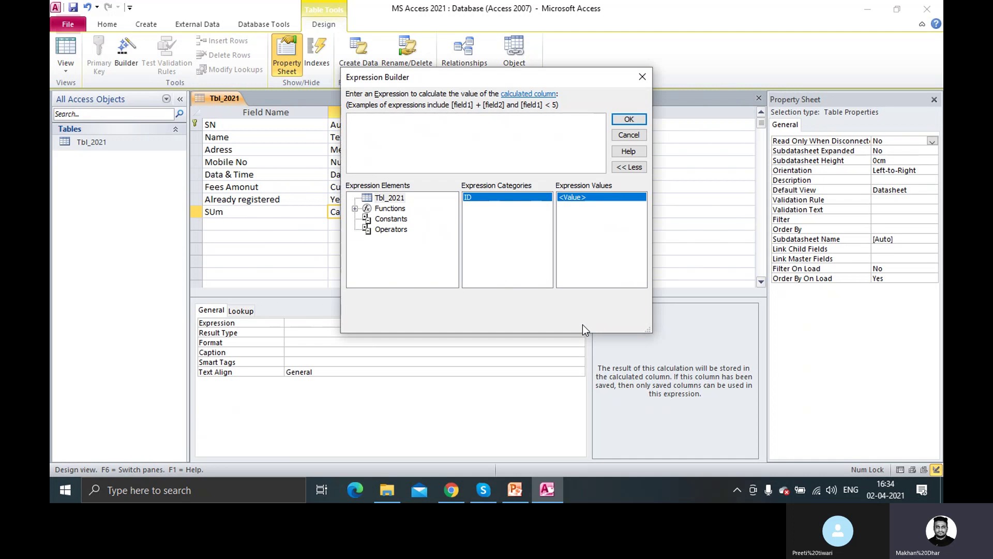
pyautogui.moveTo(462, 82); pyautogui.dragTo(468, 148)
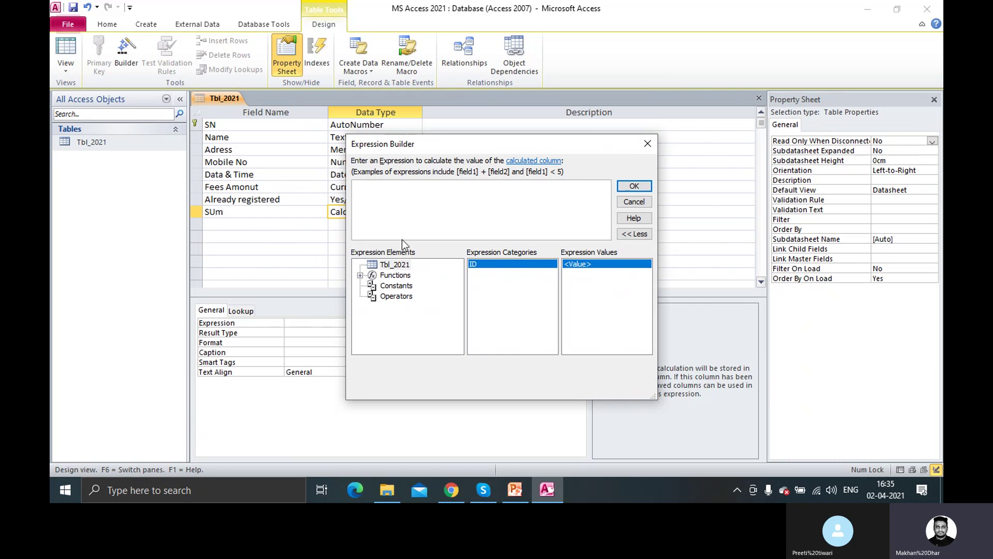
pyautogui.click(646, 145)
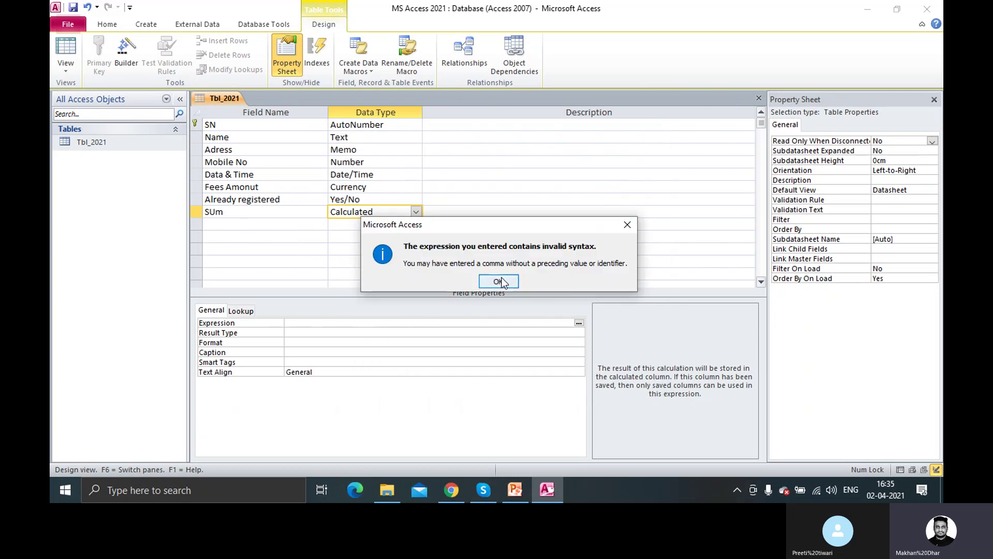
pyautogui.click(498, 281)
pyautogui.click(259, 223)
pyautogui.click(516, 282)
pyautogui.click(509, 281)
# Set the expression of the SUm field to 1+1 using the Expression Builder.
pyautogui.click(360, 326)
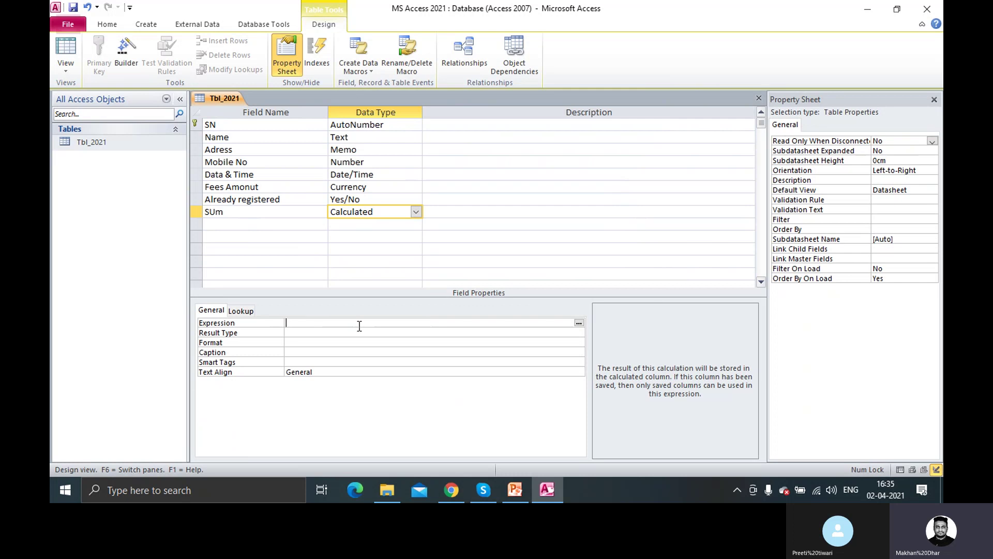
pyautogui.click(577, 324)
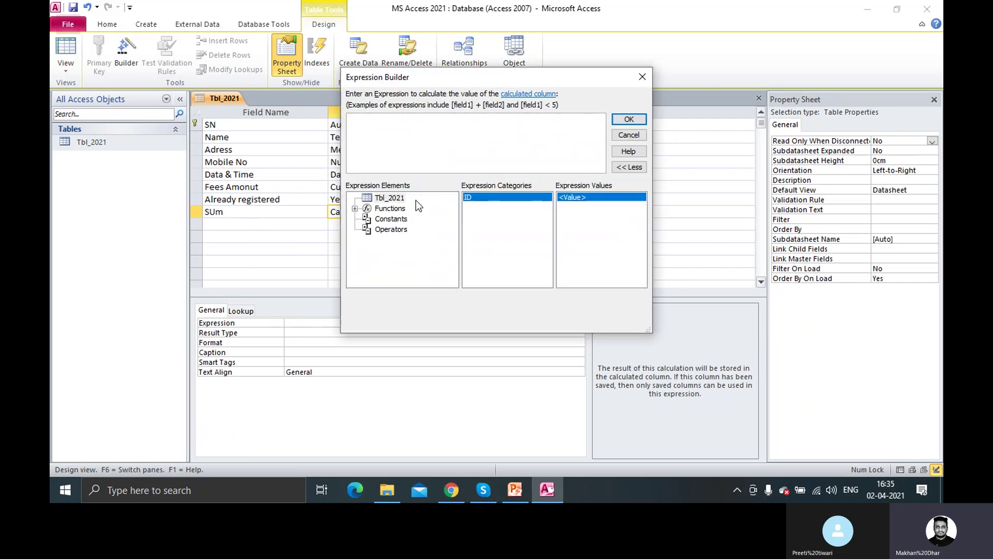
pyautogui.click(407, 135)
pyautogui.write('1+1')
pyautogui.click(629, 119)
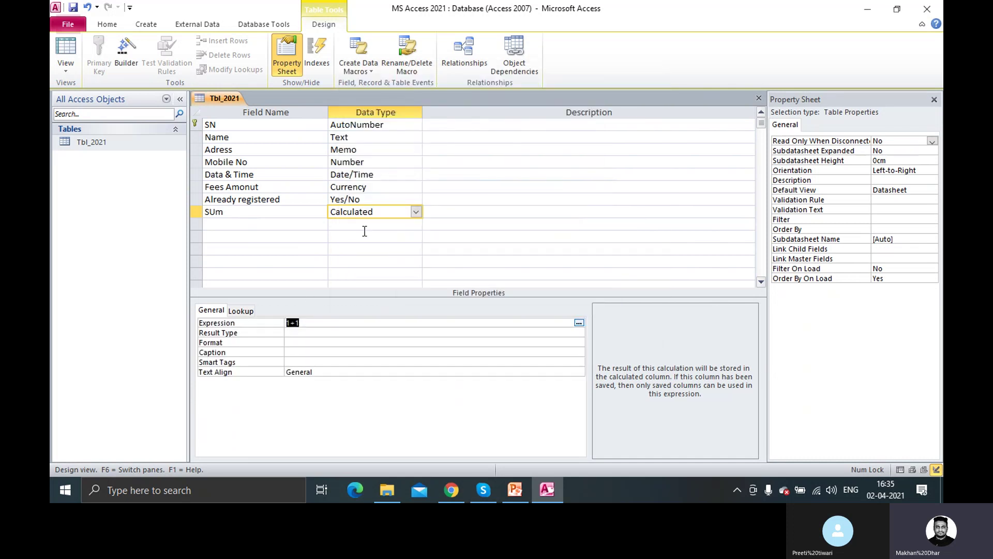
# Add a field named Form cost below SUm, with the default Text data type.
pyautogui.click(272, 225)
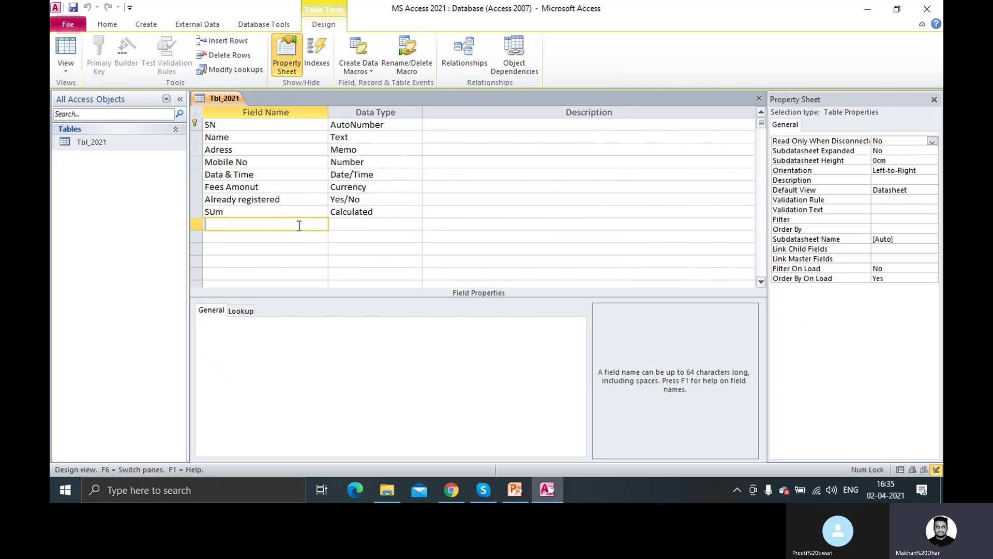
pyautogui.write('Form cost')
pyautogui.press('Tab')
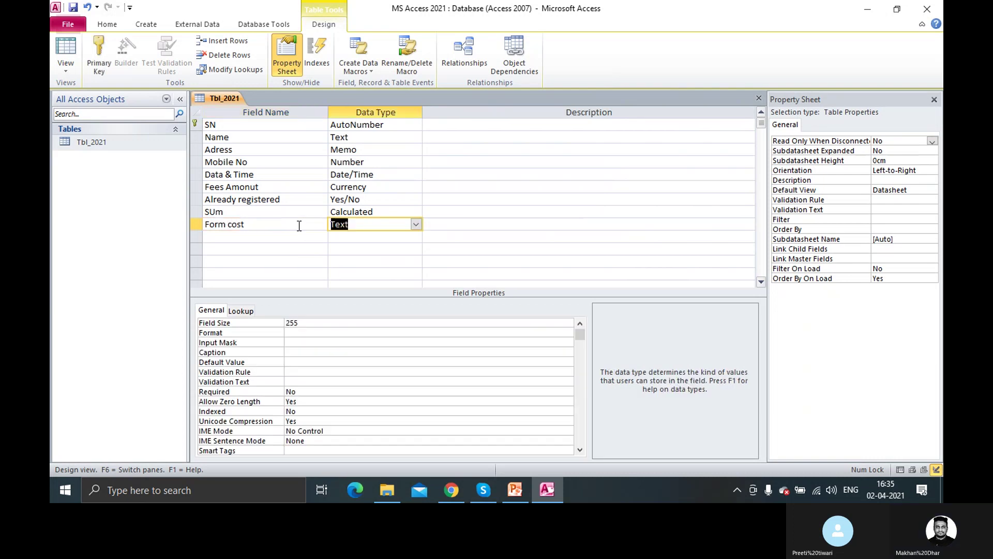
# Set the Form cost field's data type to Number and add a Number field named Other cost below it.
pyautogui.click(418, 224)
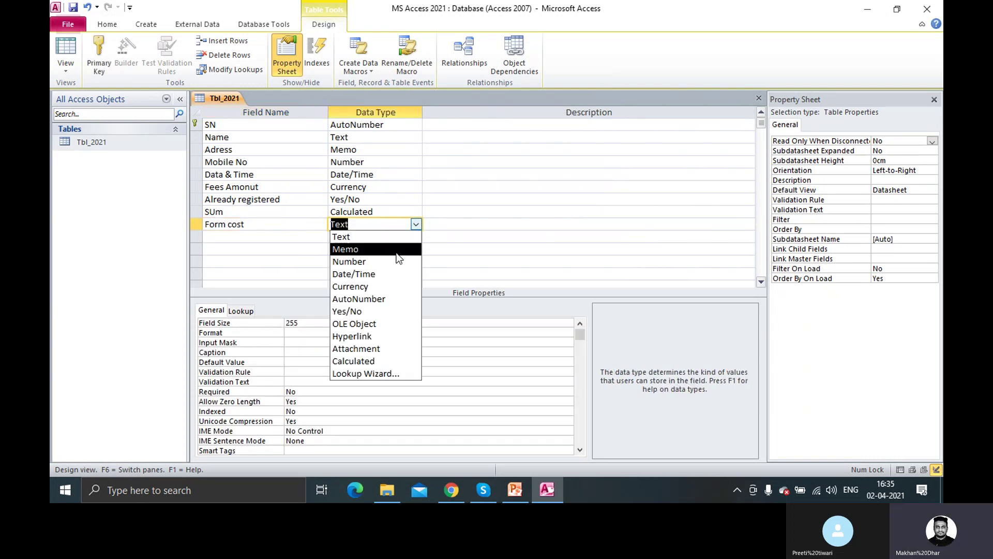
pyautogui.click(385, 261)
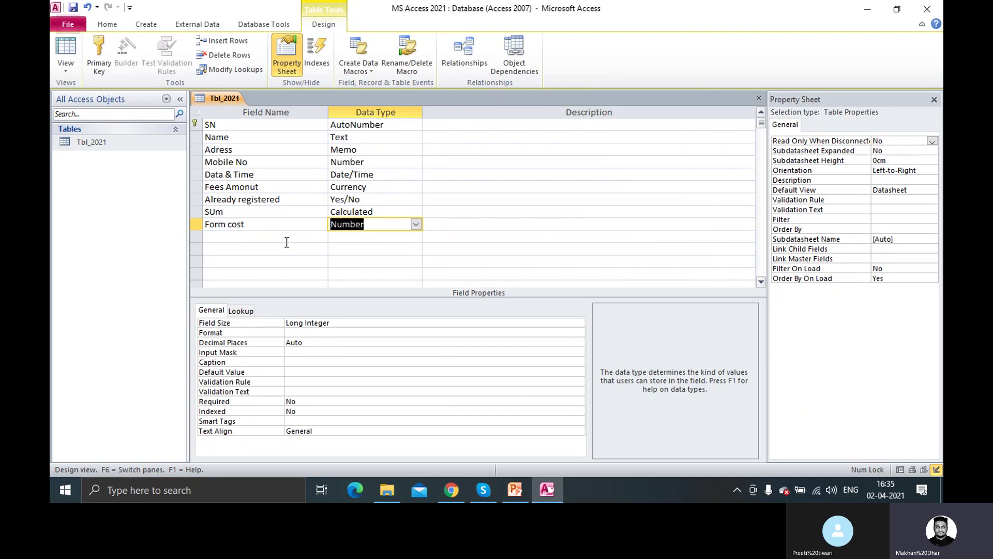
pyautogui.click(263, 238)
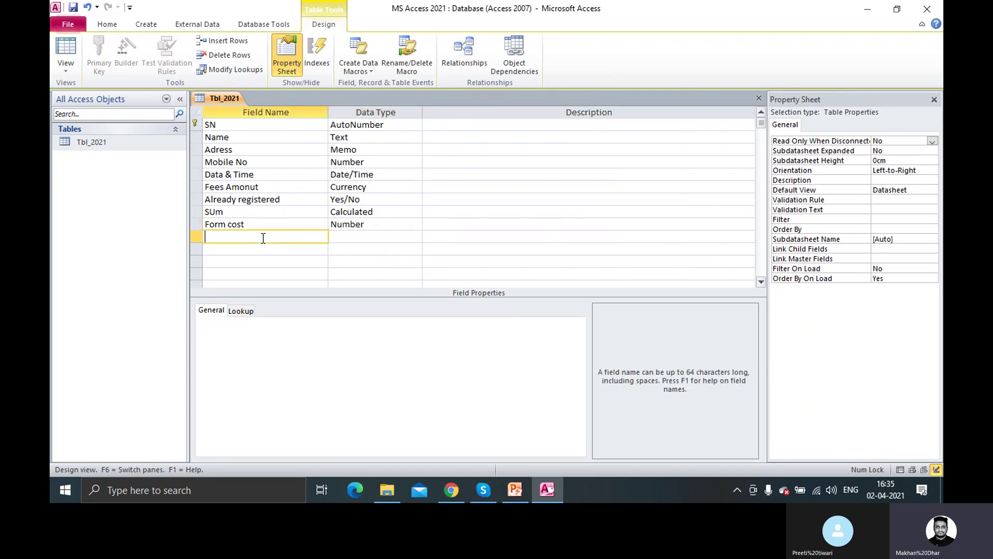
pyautogui.write('Other cost')
pyautogui.press('Tab')
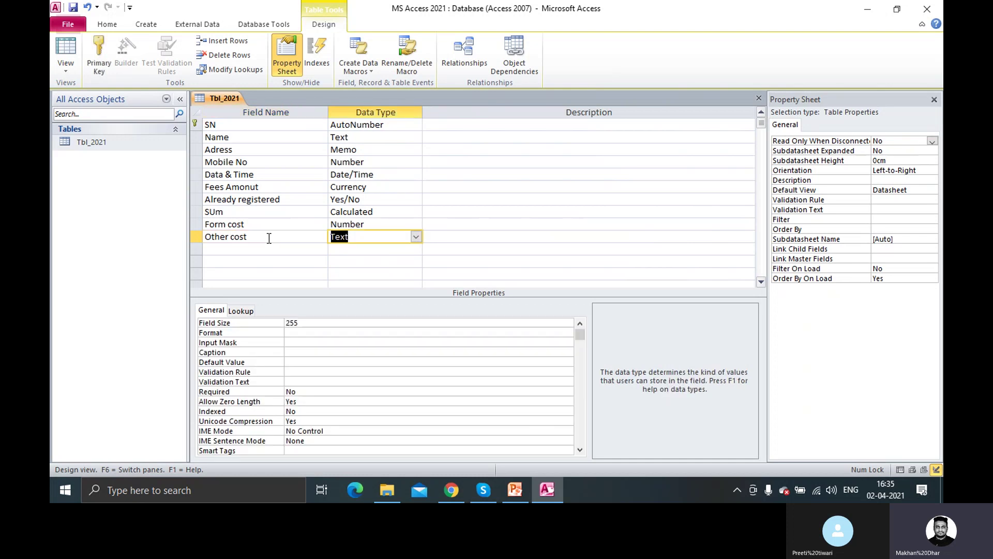
pyautogui.click(414, 237)
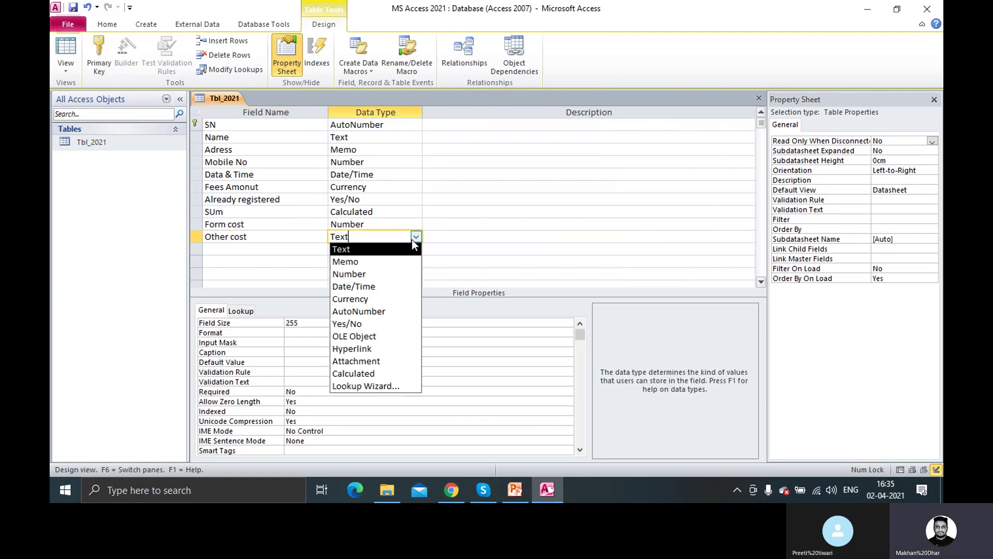
pyautogui.click(375, 274)
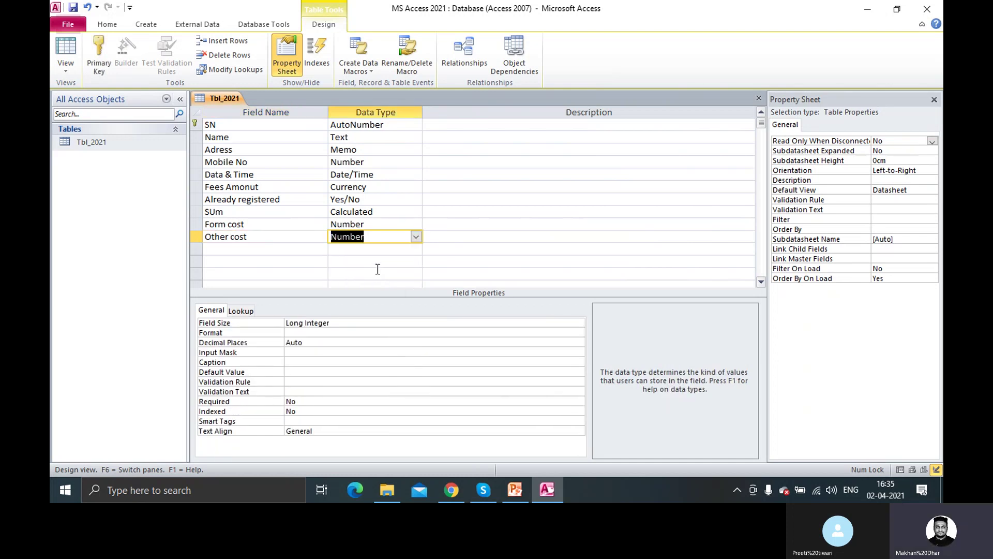
# Rename the calculated SUm field as Total Sum.
pyautogui.click(347, 250)
pyautogui.click(355, 235)
pyautogui.click(361, 224)
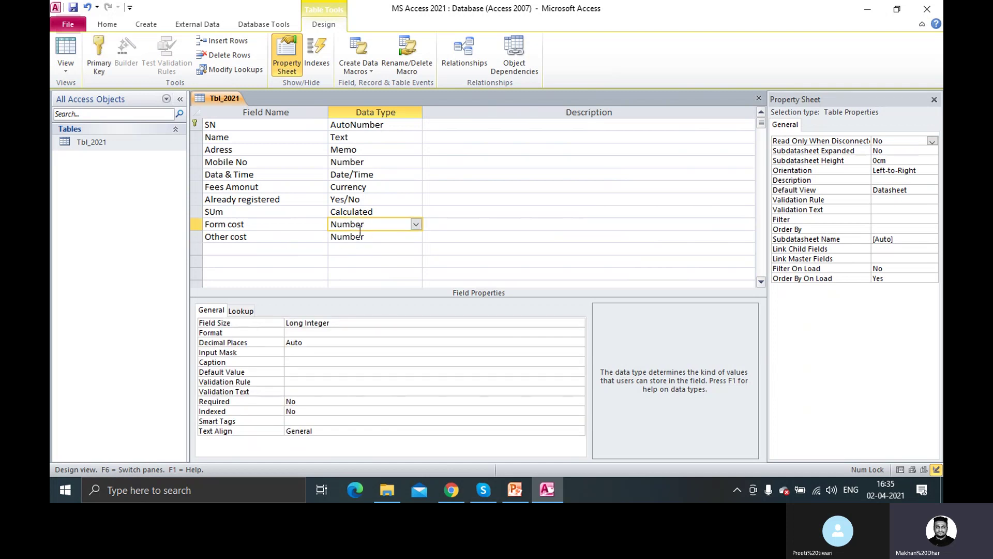
pyautogui.click(368, 213)
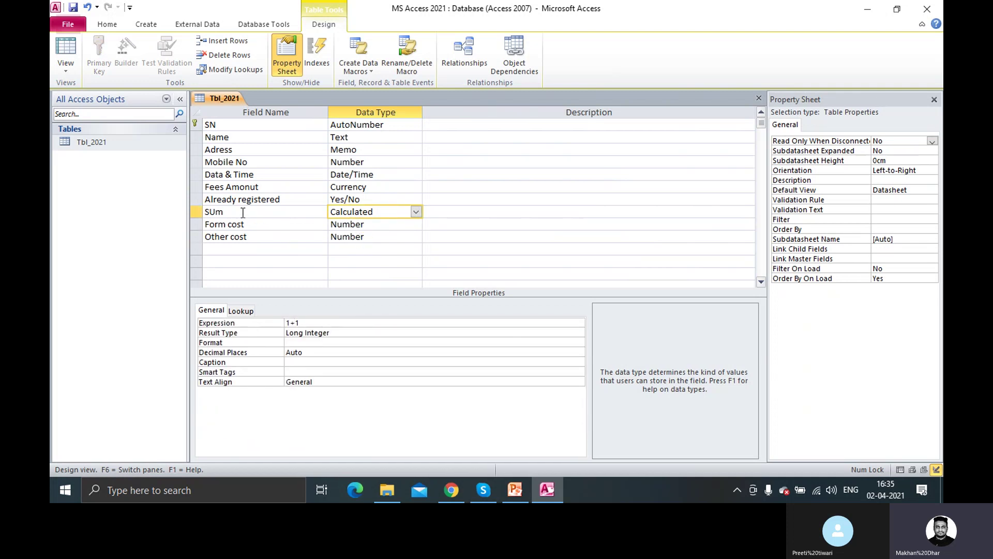
pyautogui.moveTo(242, 212); pyautogui.dragTo(182, 213)
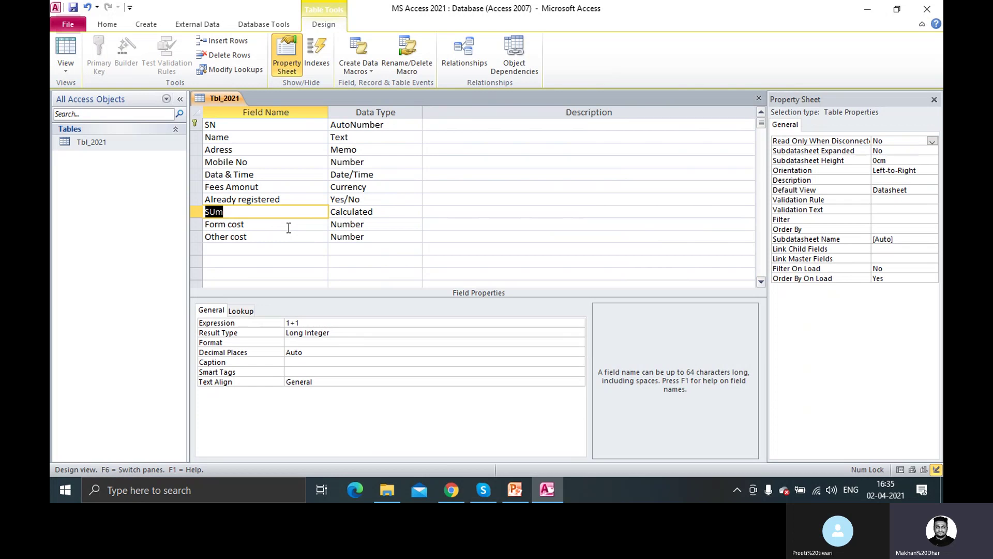
pyautogui.write('Total Sum')
pyautogui.press('Tab')
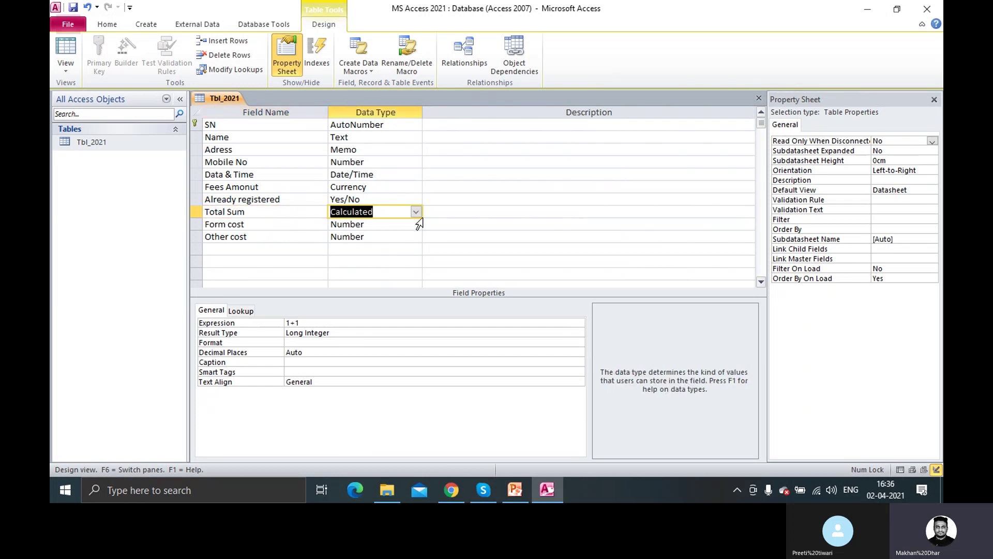
pyautogui.click(337, 330)
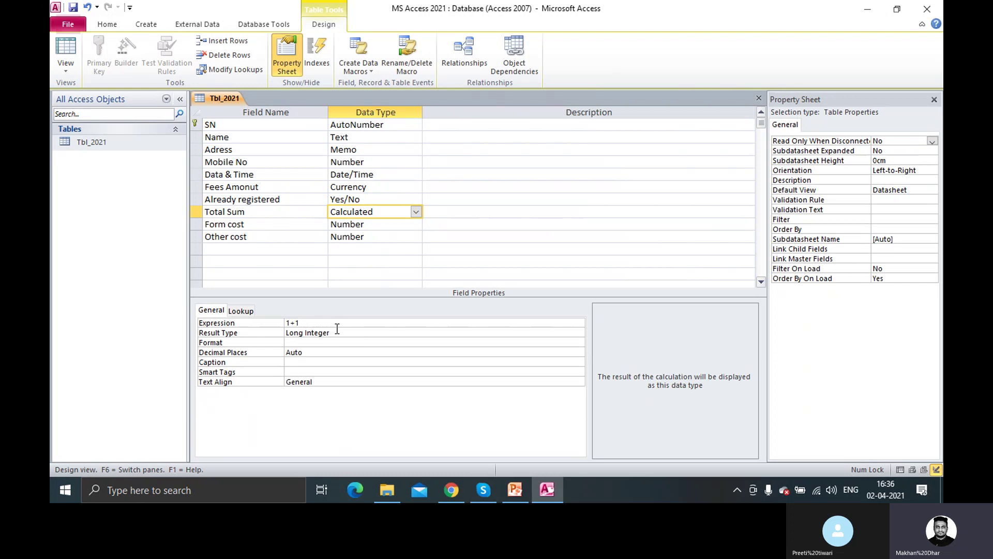
pyautogui.click(538, 323)
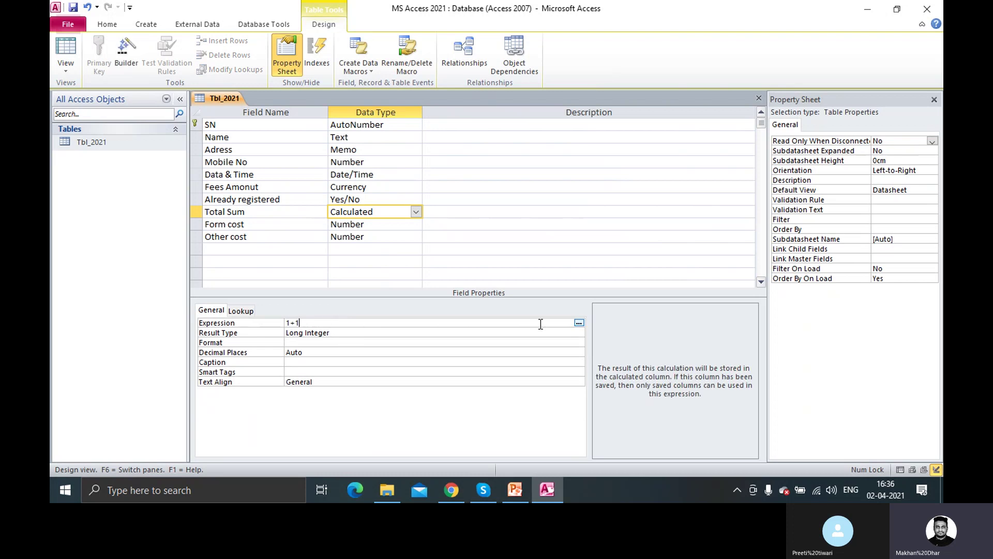
pyautogui.click(580, 323)
pyautogui.moveTo(471, 75); pyautogui.dragTo(678, 122)
pyautogui.doubleClick(576, 167)
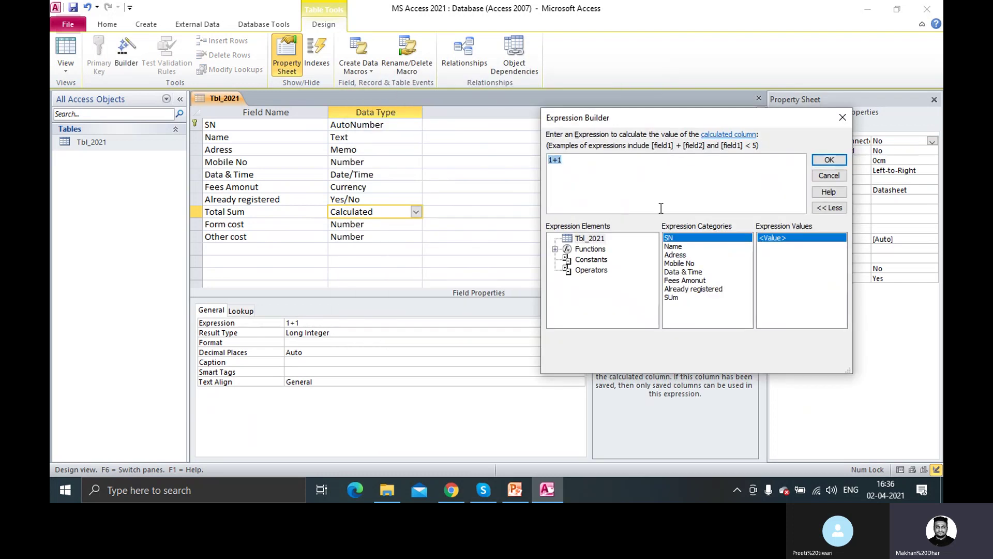
pyautogui.press('Delete')
pyautogui.click(843, 117)
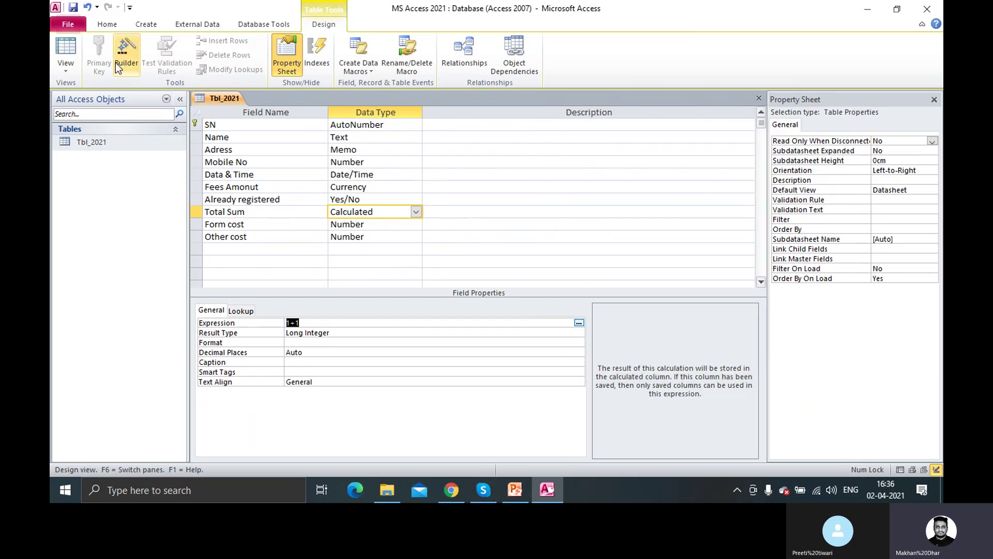
# Save the table design and delete the Total Sum field's row.
pyautogui.click(74, 8)
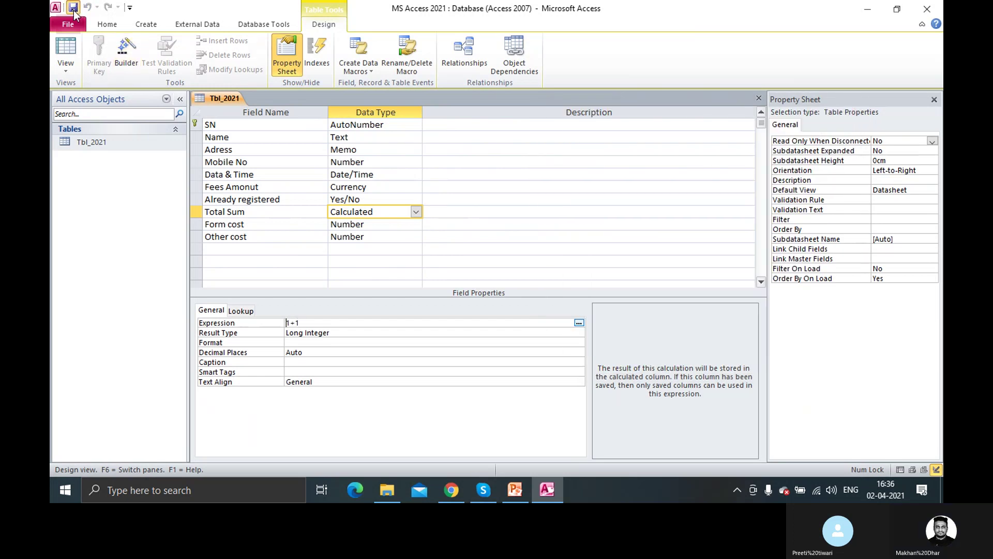
pyautogui.click(381, 217)
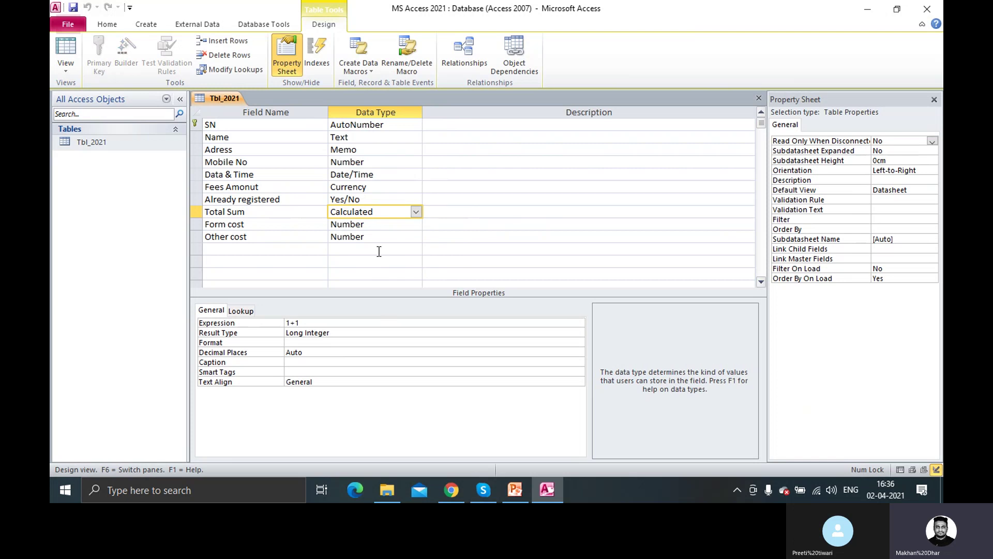
pyautogui.click(416, 212)
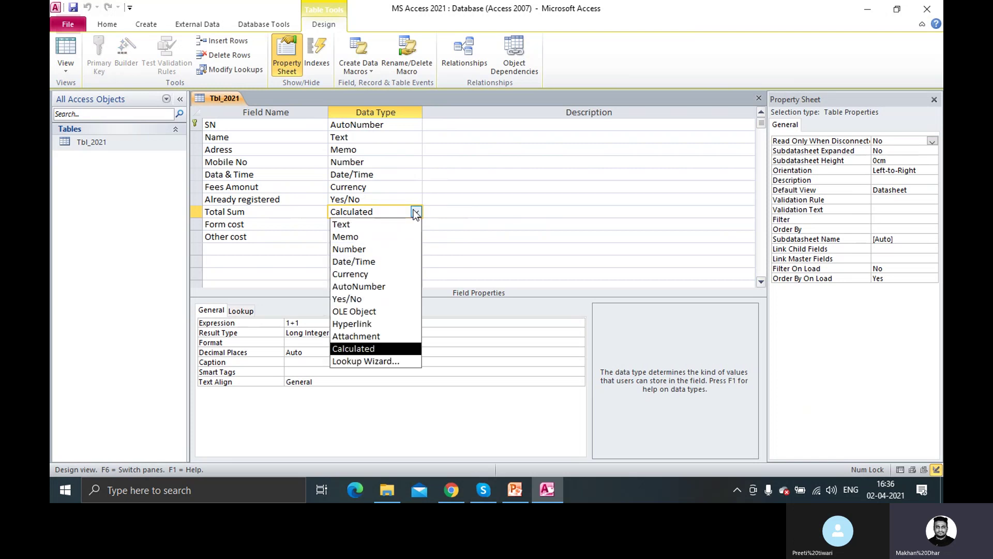
pyautogui.rightClick(199, 213)
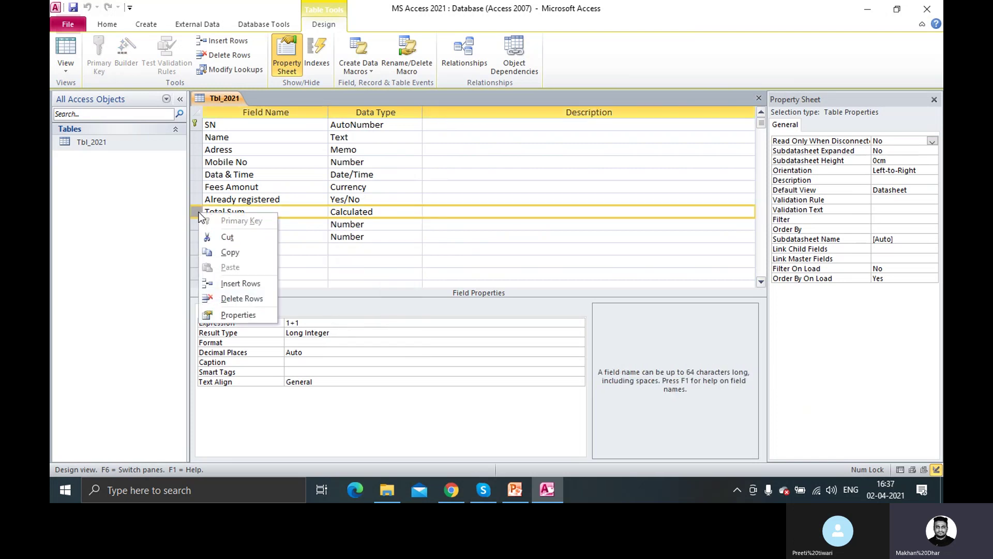
pyautogui.click(236, 296)
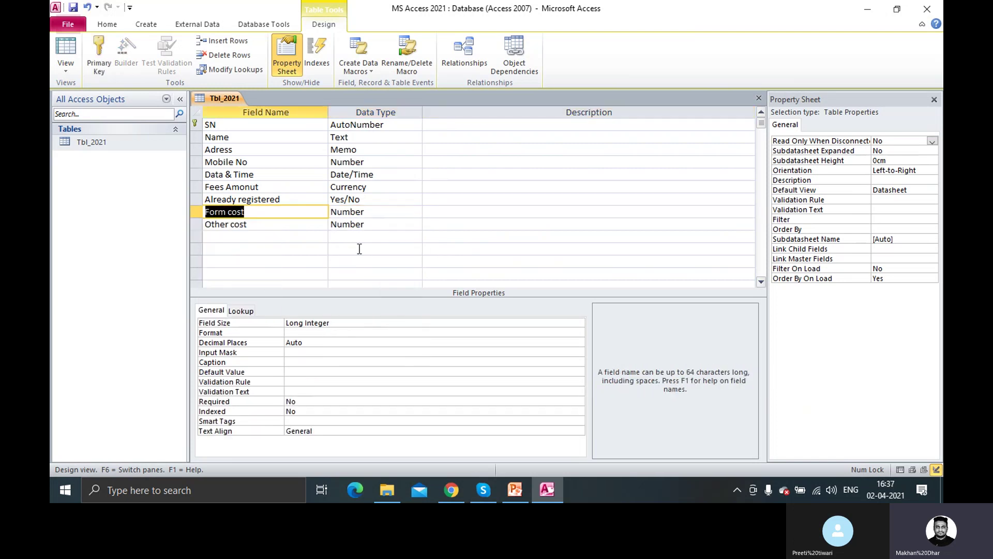
# Add a Calculated field named Total Amount in the empty row below Other cost.
pyautogui.click(199, 235)
pyautogui.rightClick(200, 235)
pyautogui.click(300, 237)
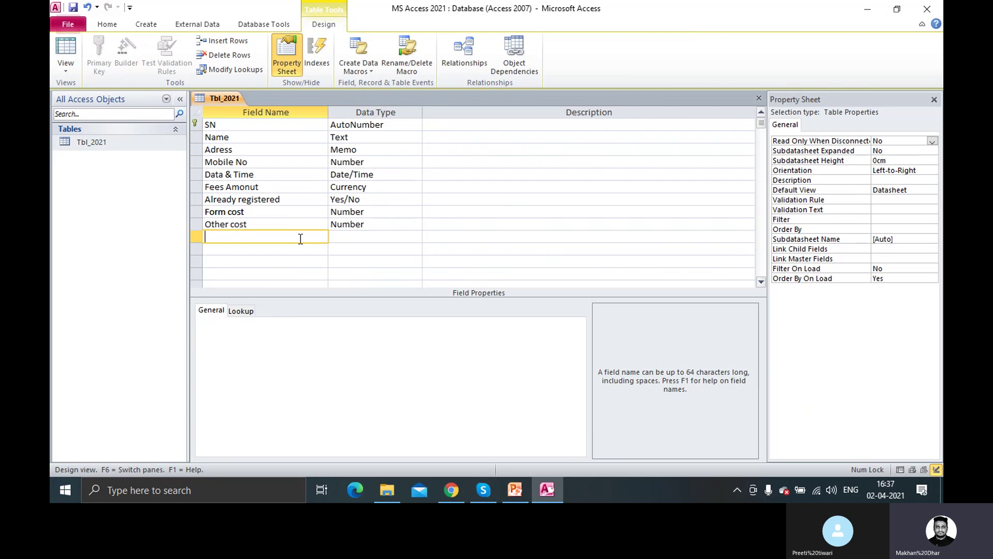
pyautogui.write('Total Amount')
pyautogui.press('Tab')
pyautogui.click(416, 238)
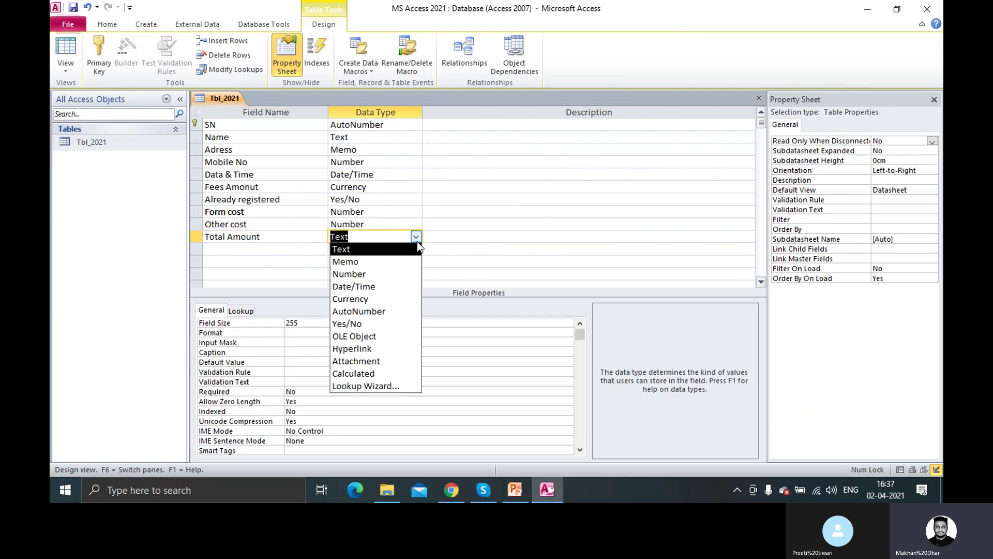
pyautogui.click(394, 375)
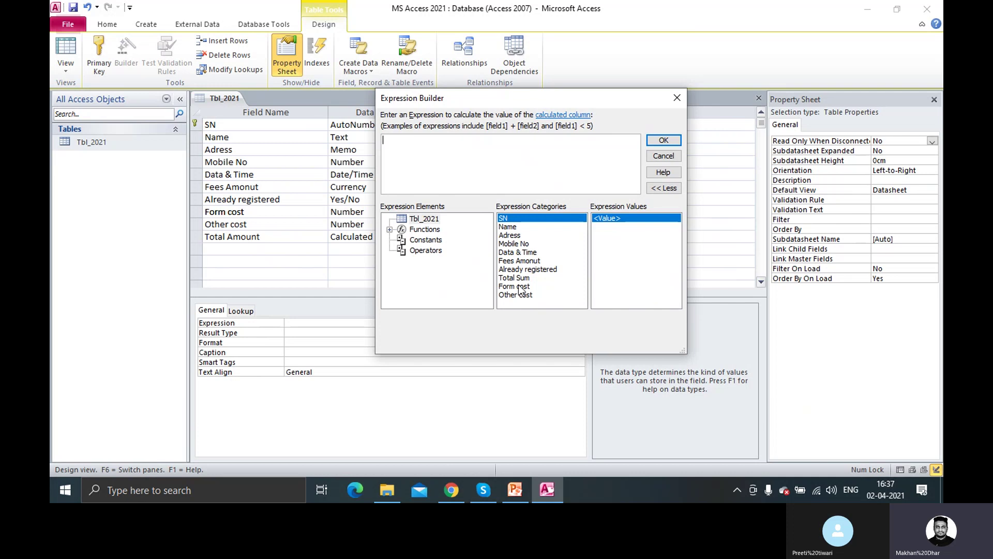
# Set the Total Amount expression to [Form cost] + [Other cost] - 100 in the Expression Builder.
pyautogui.doubleClick(521, 290)
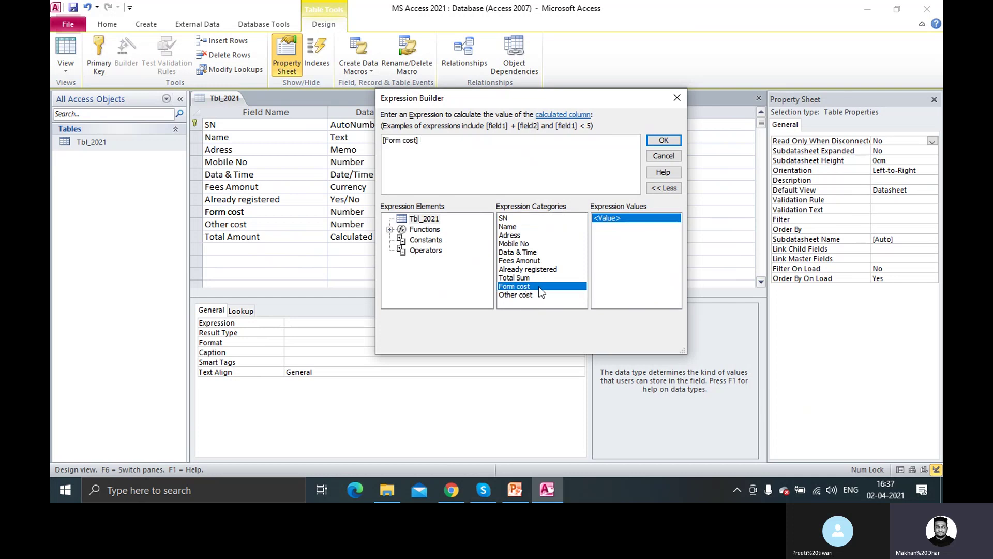
pyautogui.write('+')
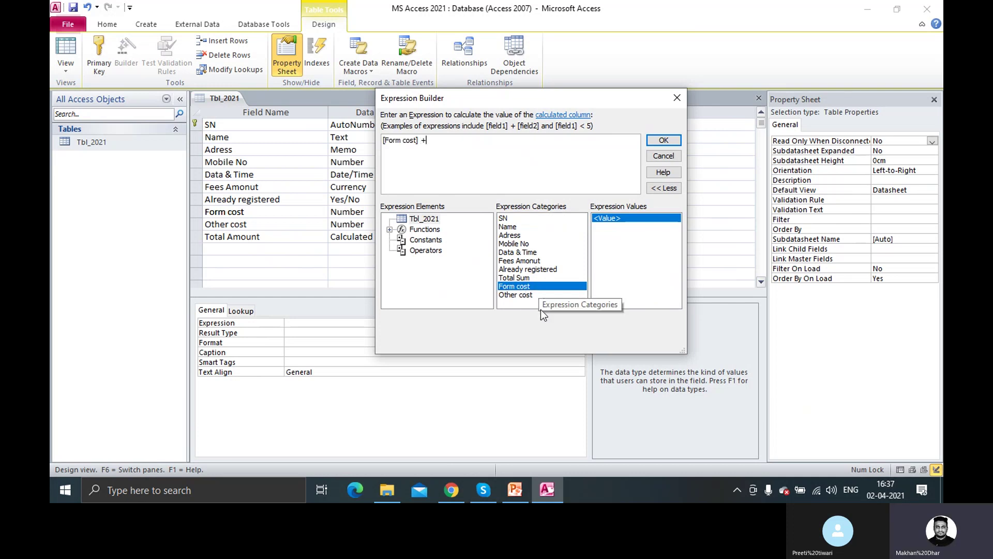
pyautogui.doubleClick(529, 294)
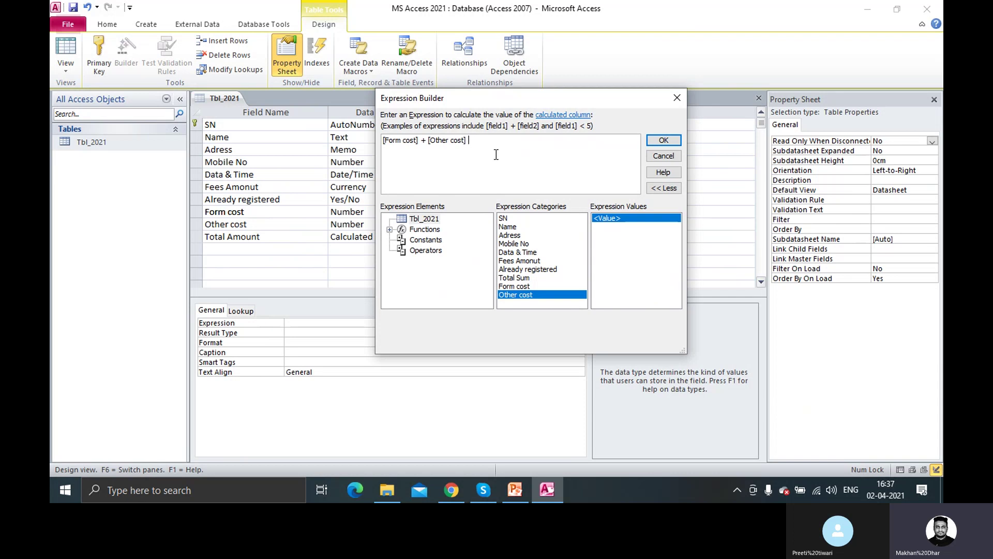
pyautogui.write('-')
pyautogui.write('41')
pyautogui.press('BackSpace')
pyautogui.press('BackSpace')
pyautogui.write('100')
pyautogui.click(664, 140)
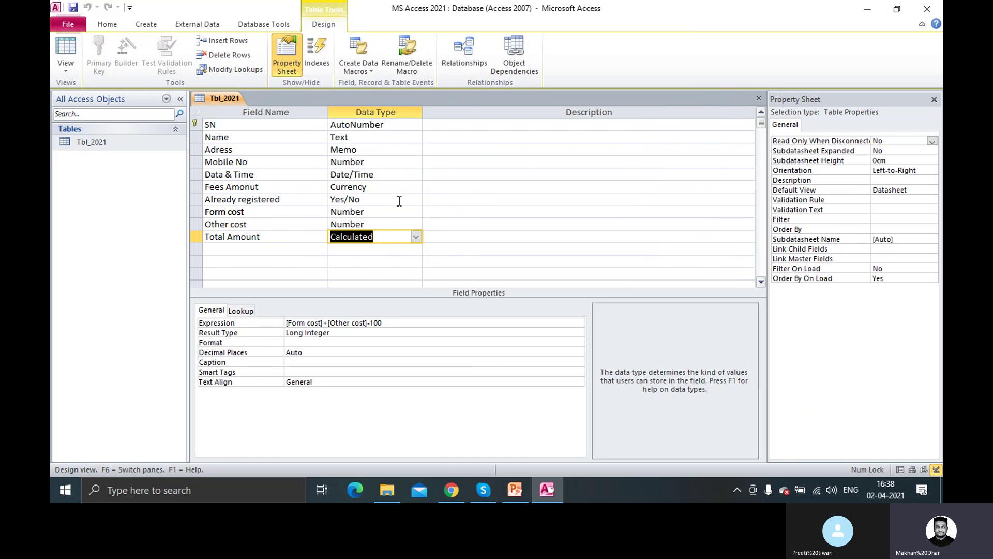
# View Tbl_2021 as a datasheet and return it to Design View.
pyautogui.click(105, 144)
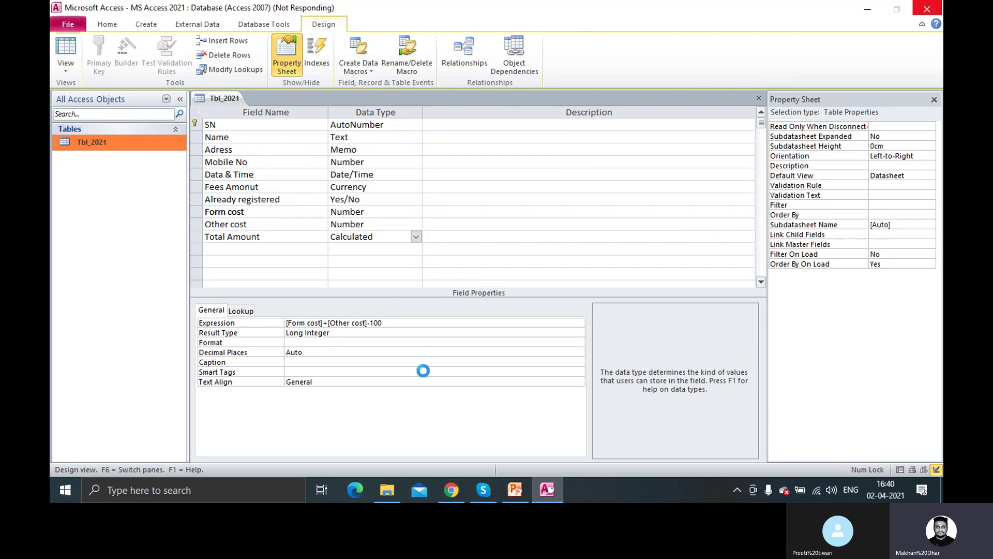
pyautogui.hotkey('alt', 'Tab')
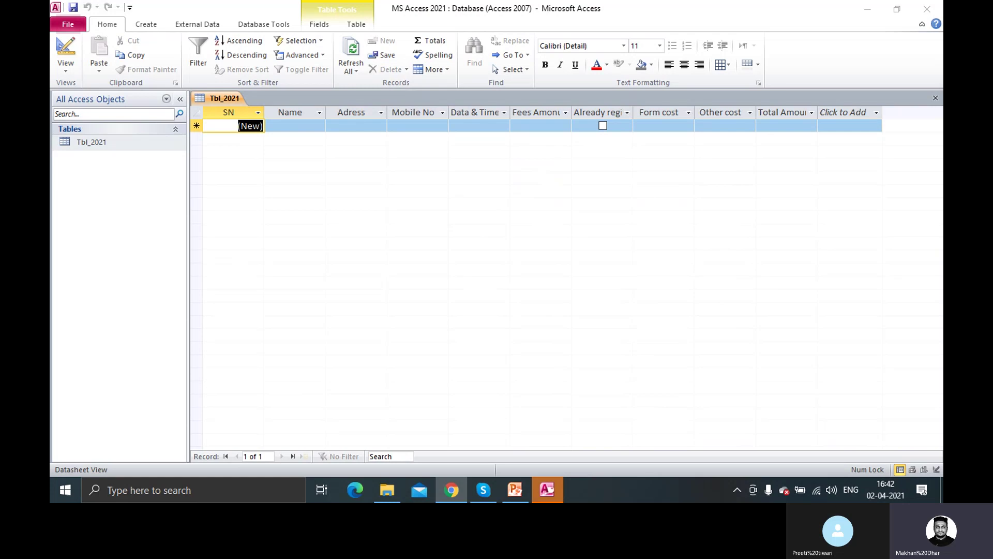
pyautogui.rightClick(118, 147)
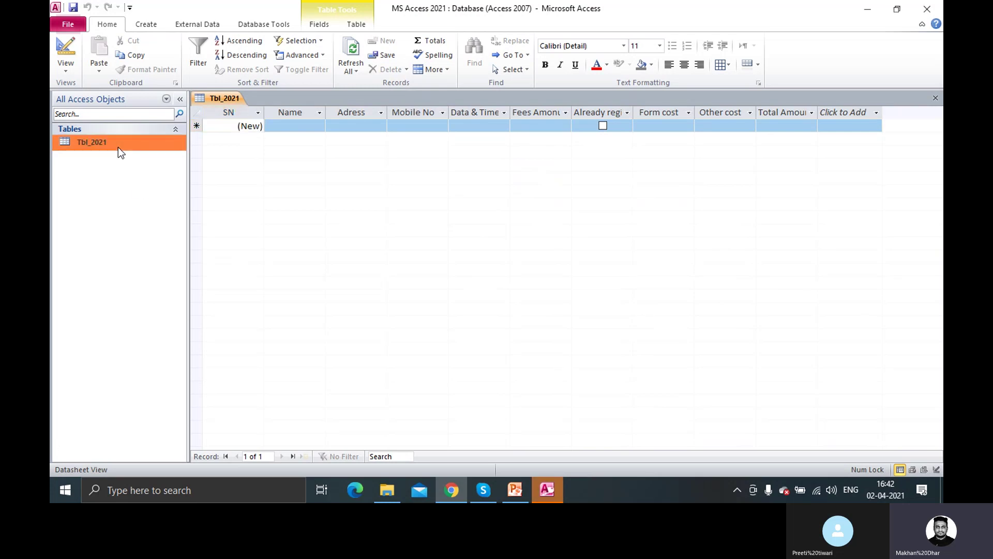
pyautogui.click(168, 169)
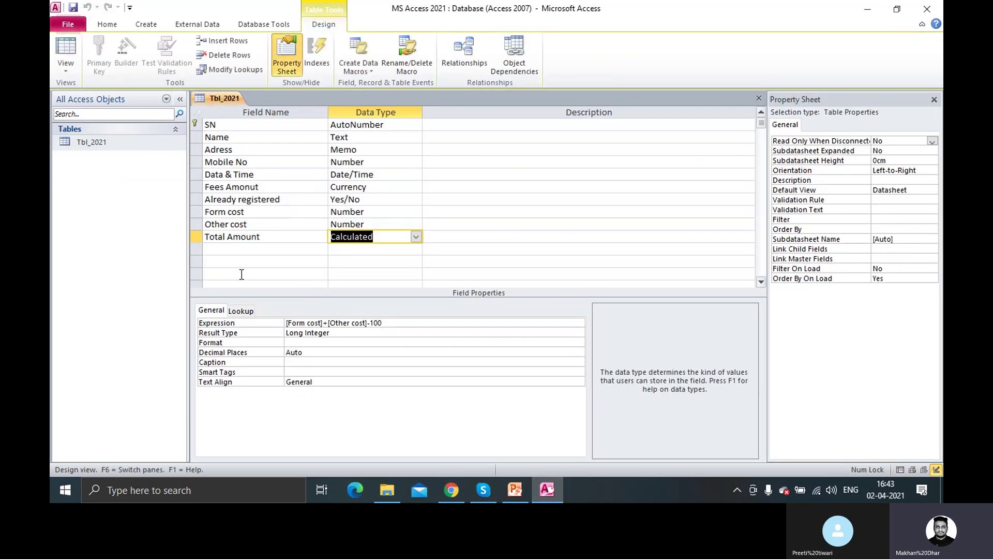
# Close Tbl_2021 and reopen it in Design View.
pyautogui.rightClick(229, 97)
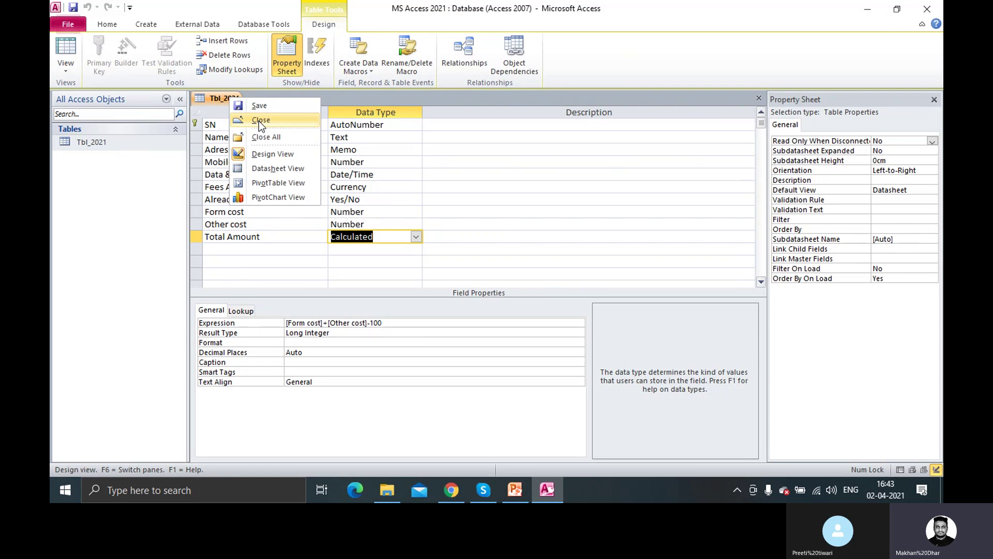
pyautogui.click(259, 121)
pyautogui.rightClick(133, 144)
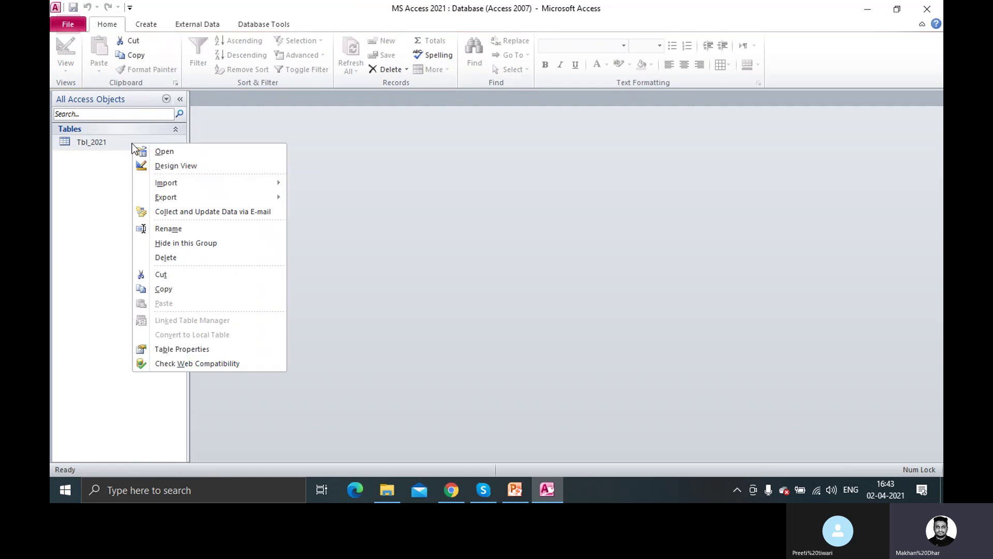
pyautogui.click(183, 173)
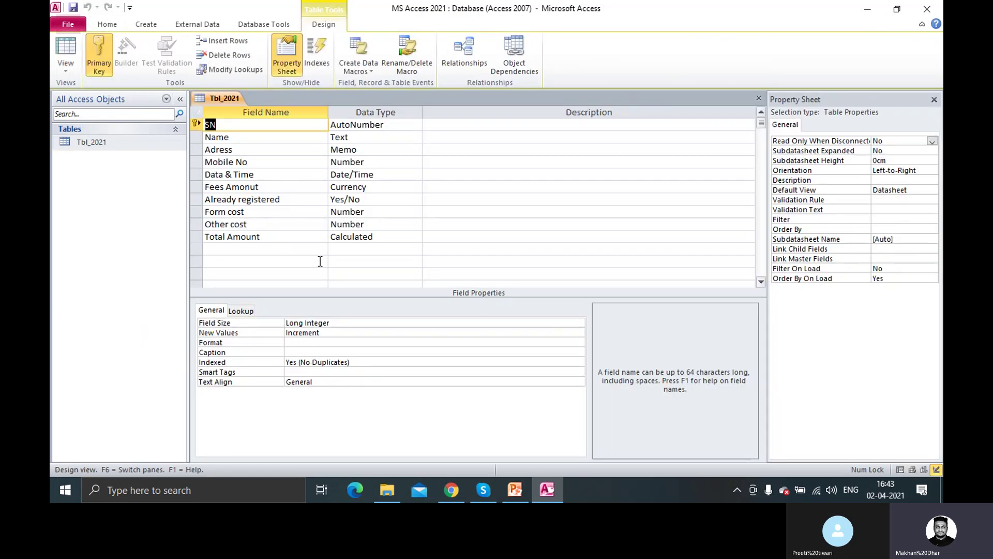
# Examine the available data types and date format options for the Data & Time field.
pyautogui.click(382, 177)
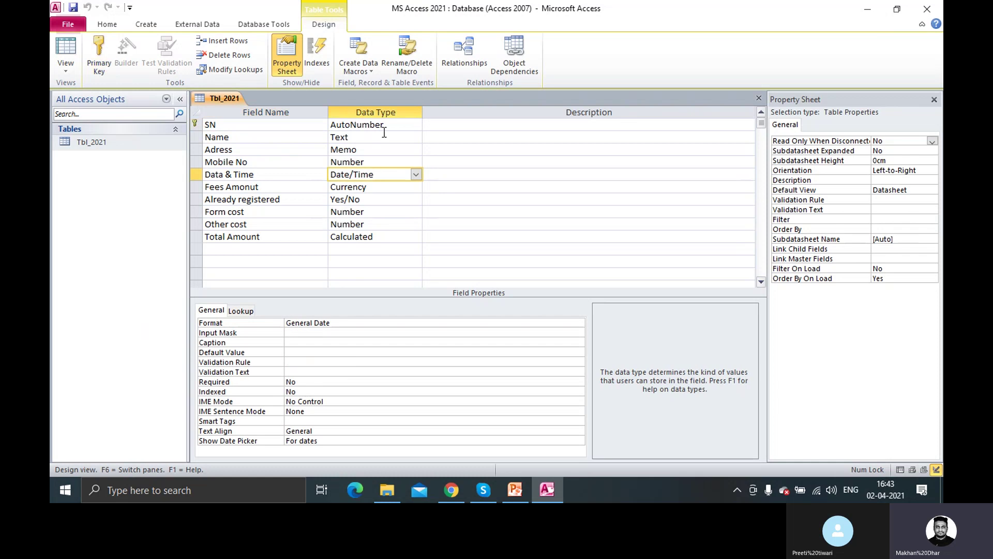
pyautogui.click(260, 179)
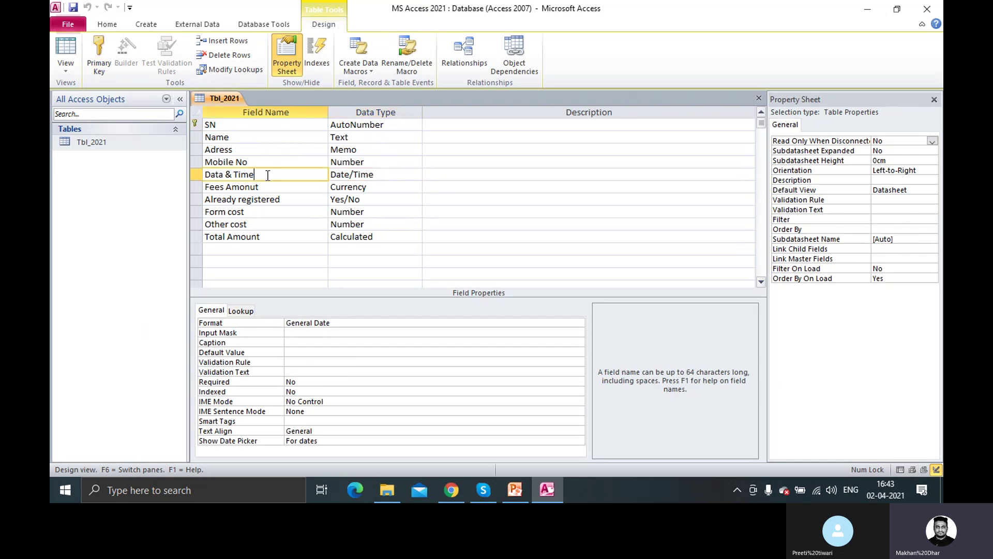
pyautogui.moveTo(268, 176); pyautogui.dragTo(180, 180)
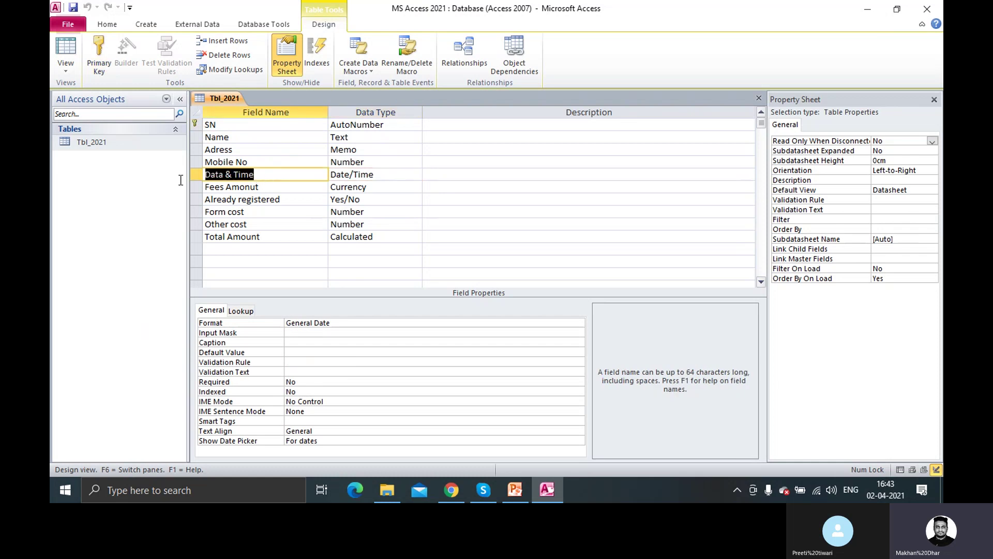
pyautogui.click(261, 176)
pyautogui.click(394, 178)
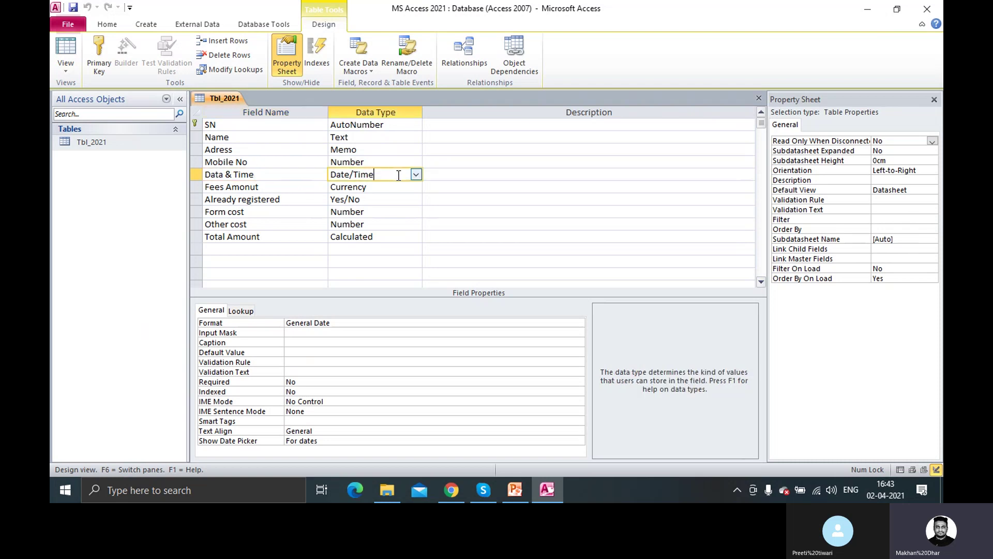
pyautogui.click(415, 175)
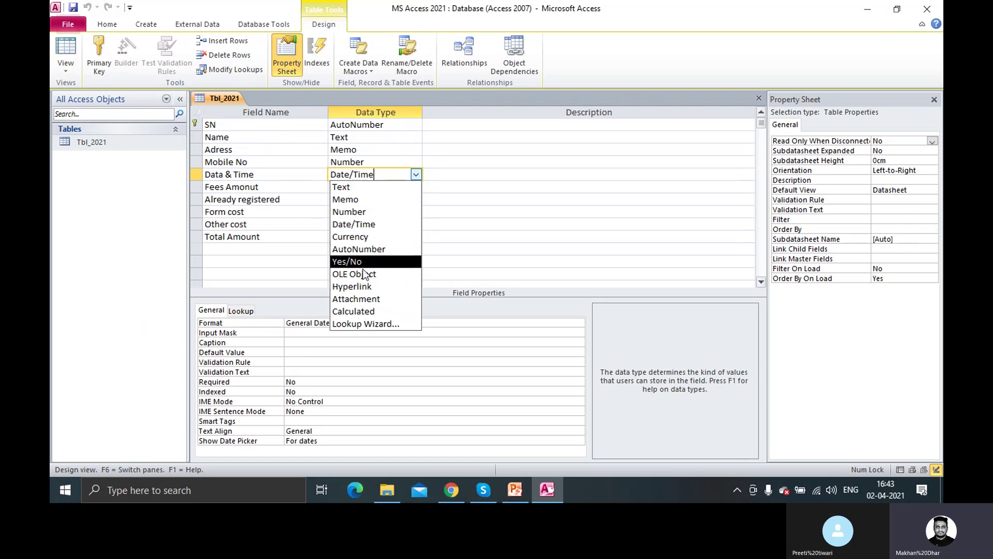
pyautogui.click(415, 176)
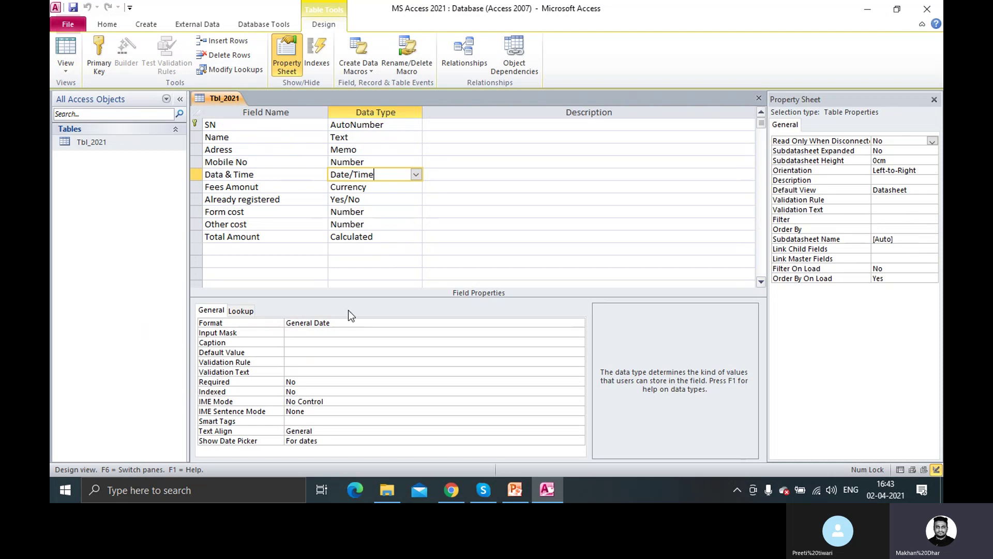
pyautogui.click(388, 326)
pyautogui.click(581, 322)
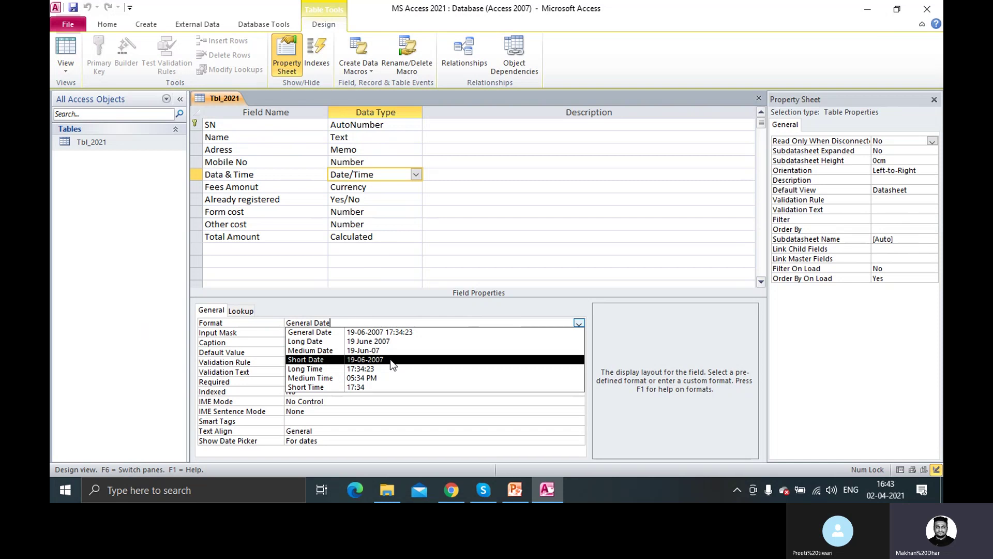
pyautogui.click(417, 180)
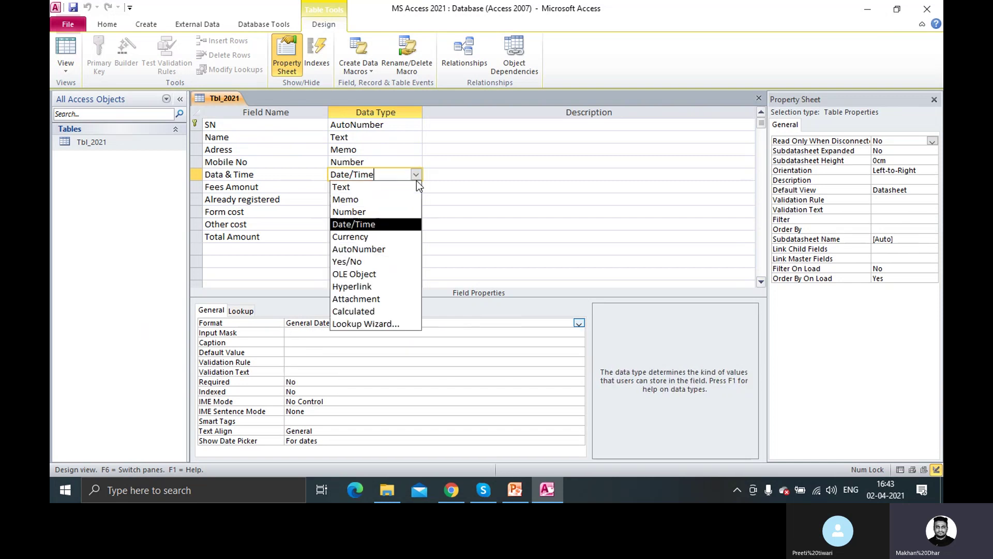
# Review the data types and field properties from the Name field through the Already registered field.
pyautogui.click(267, 183)
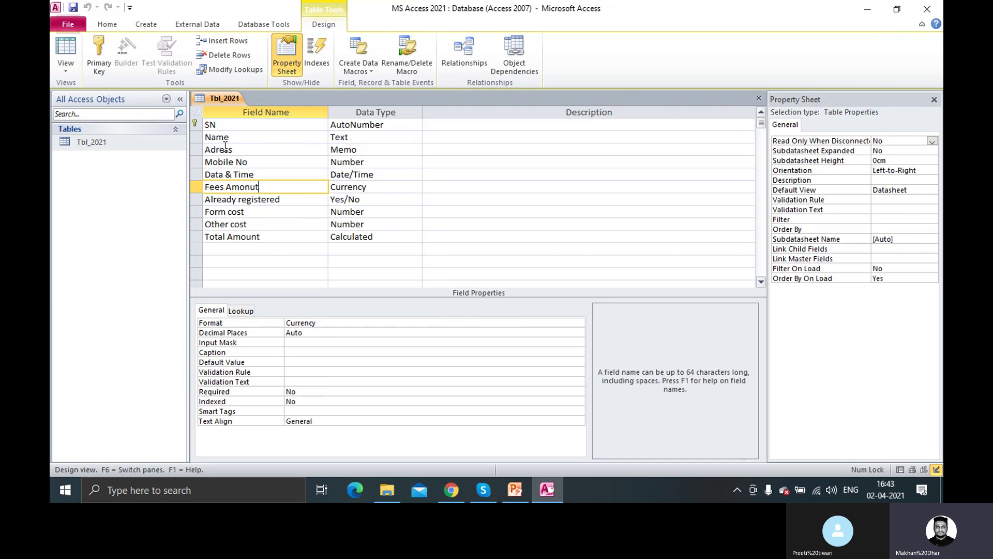
pyautogui.click(361, 138)
pyautogui.click(364, 151)
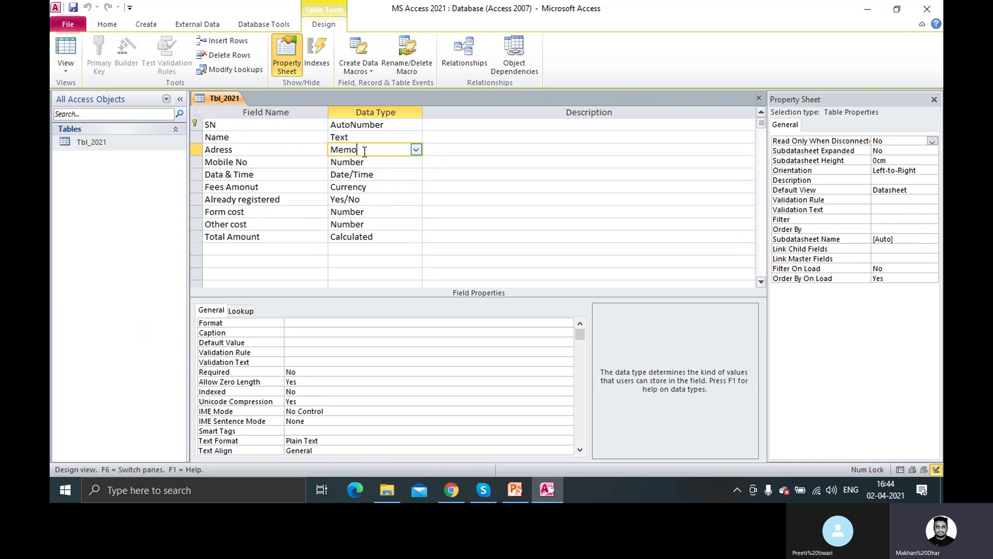
pyautogui.click(367, 163)
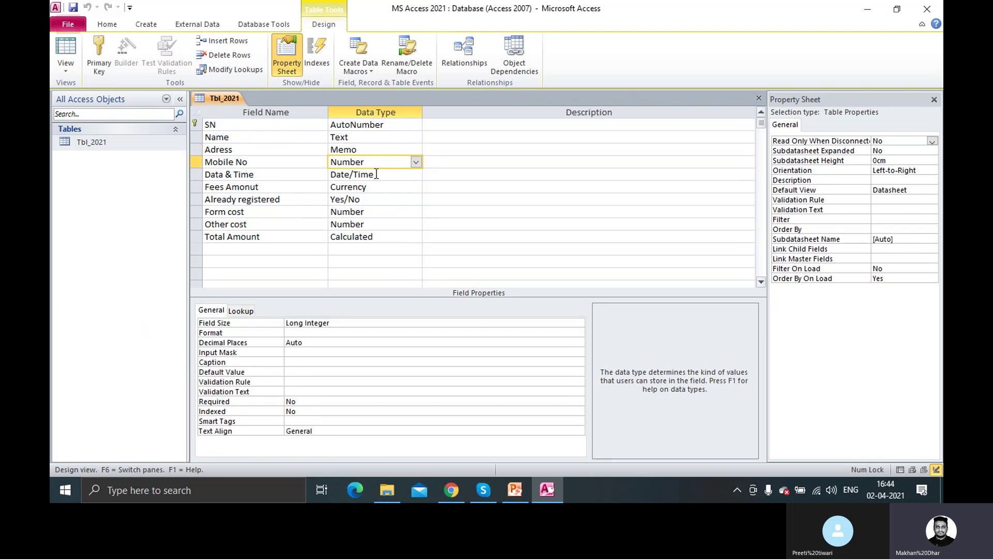
pyautogui.click(382, 177)
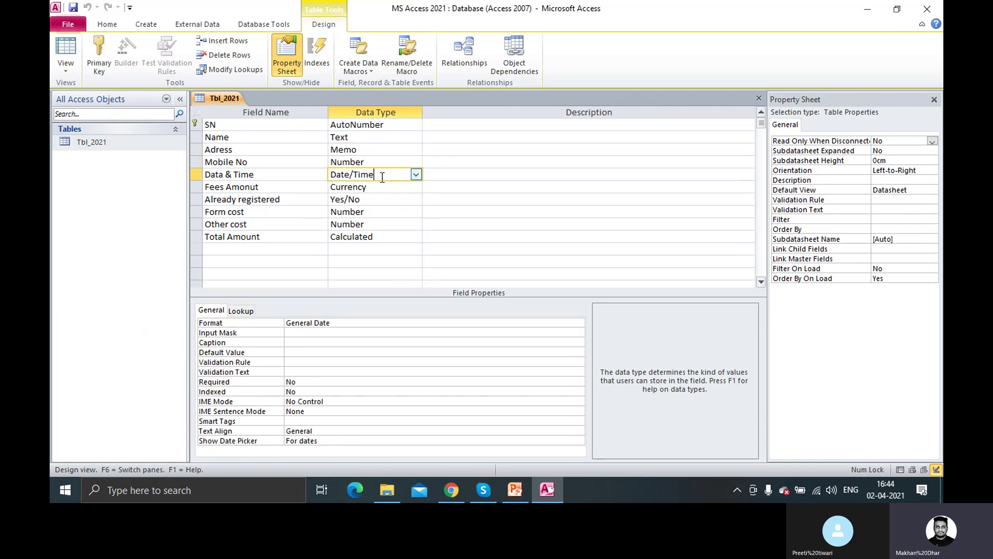
pyautogui.click(380, 190)
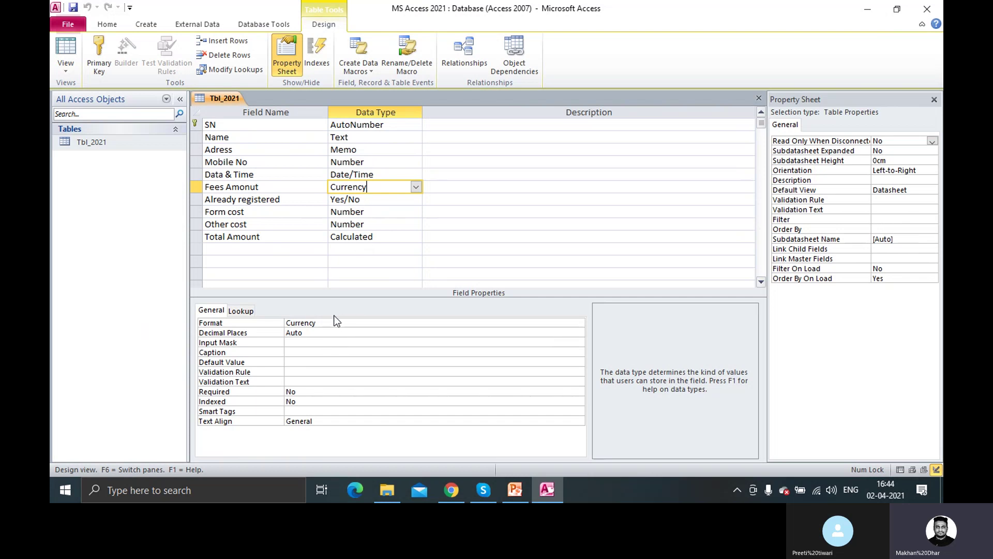
pyautogui.click(382, 199)
pyautogui.click(378, 186)
# Save the Tbl_2021 design and open the table in Datasheet View.
pyautogui.rightClick(231, 100)
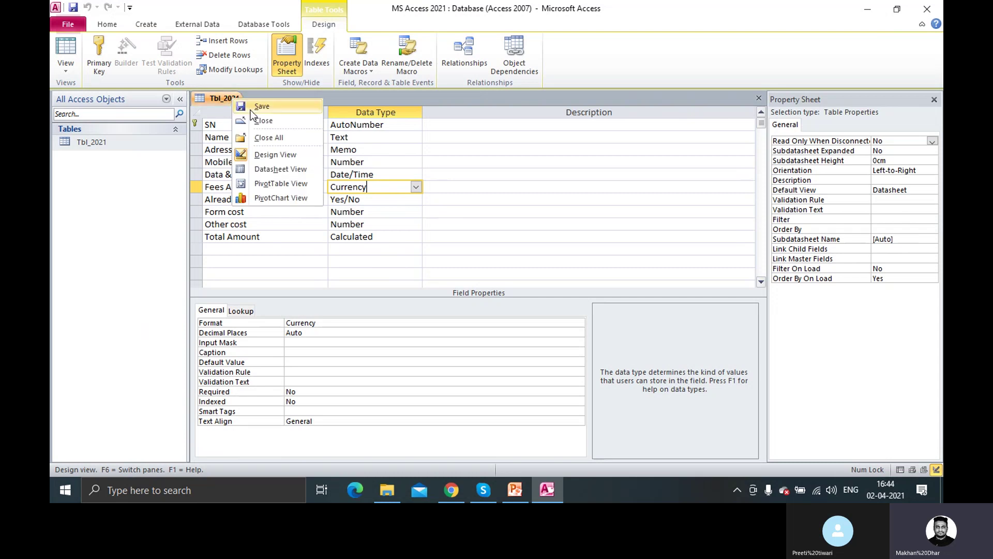
pyautogui.click(251, 109)
pyautogui.click(140, 142)
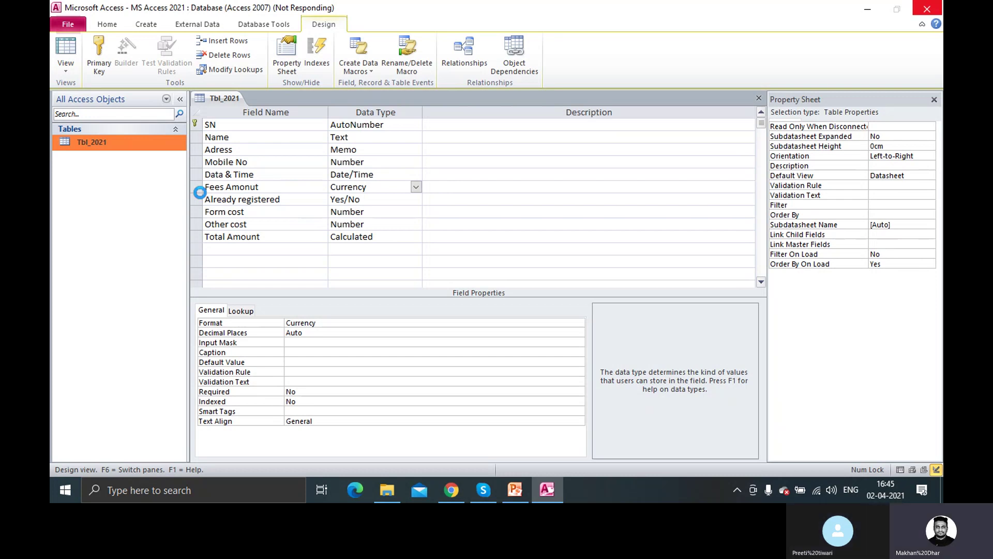
pyautogui.hotkey('alt', 'Tab')
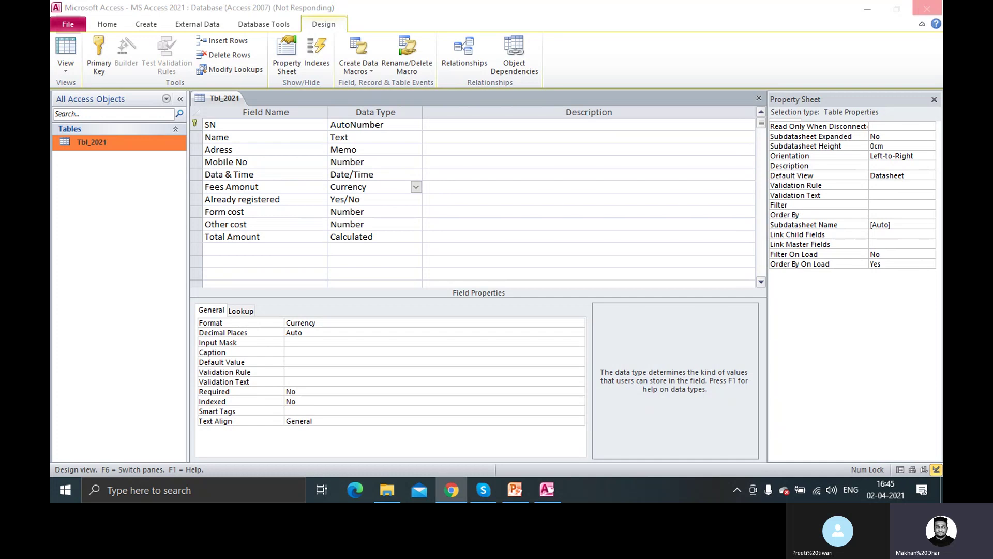
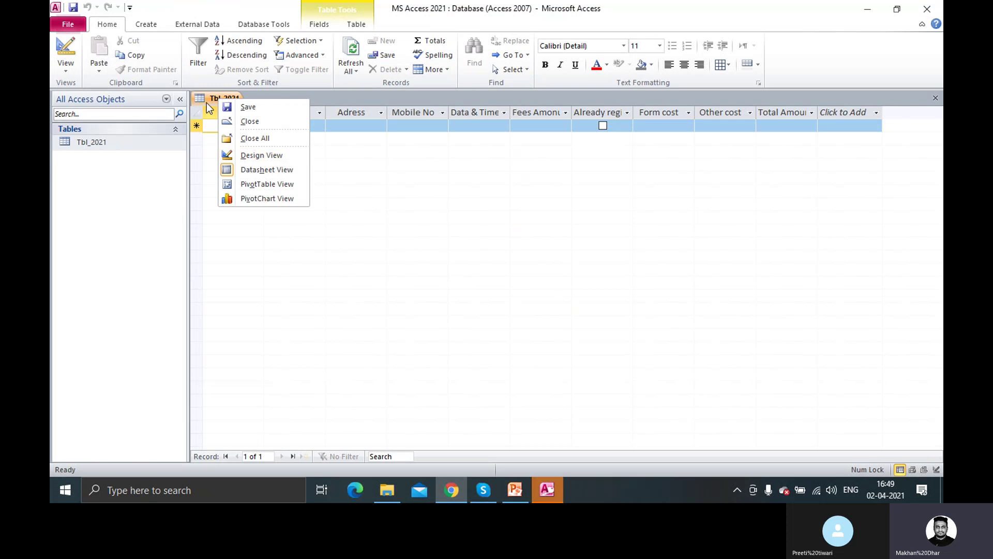
pyautogui.click(207, 103)
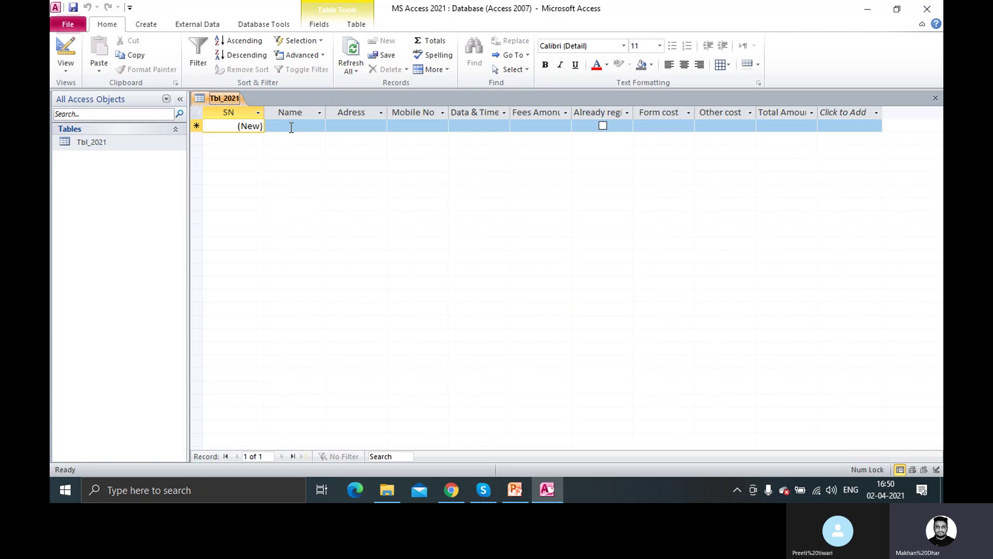
pyautogui.hotkey('alt', 'Tab')
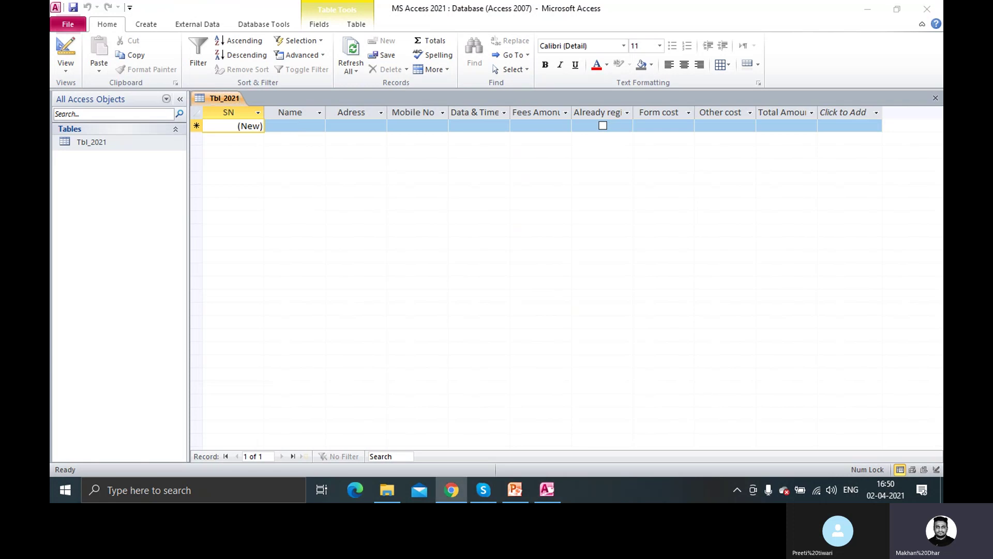
pyautogui.rightClick(291, 114)
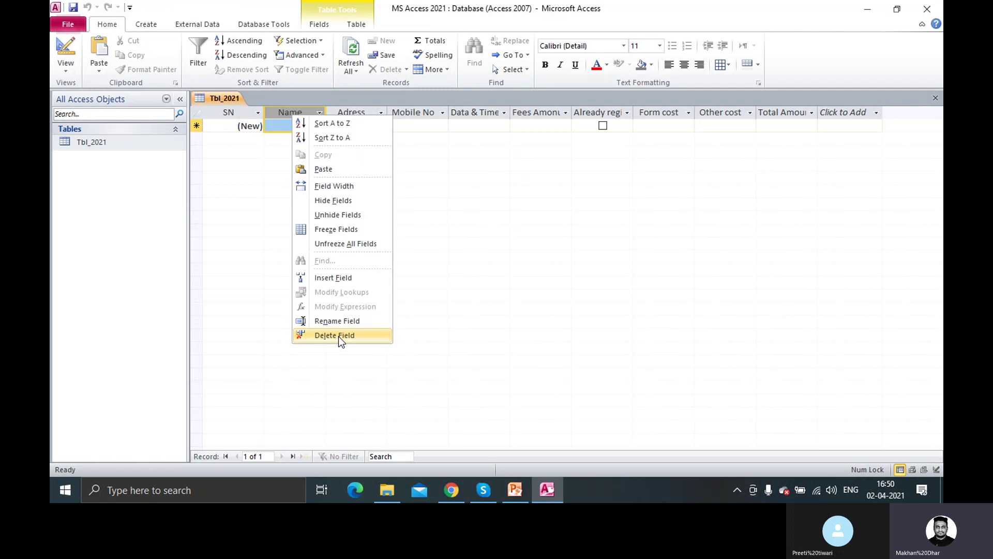
pyautogui.click(364, 126)
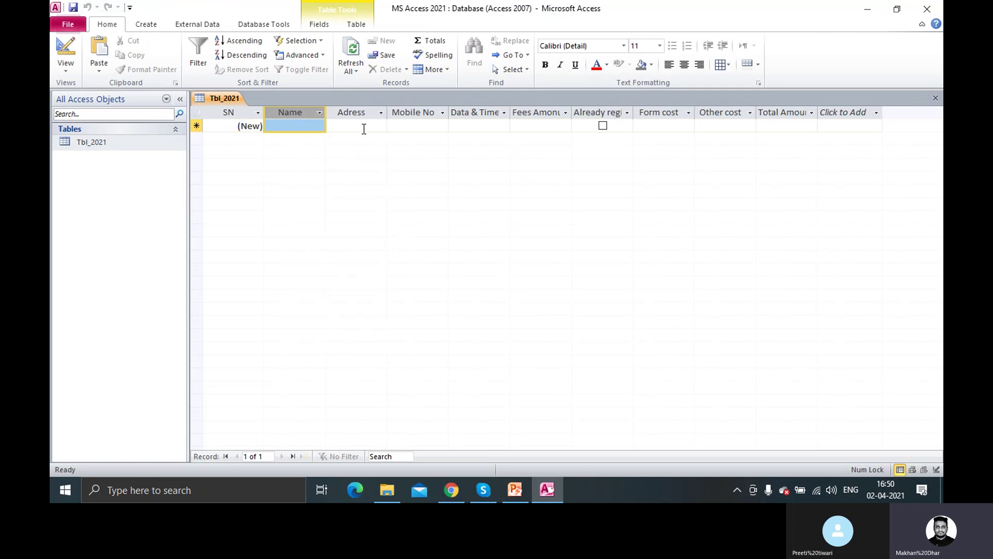
# Enter Test1 as the Name in the new record.
pyautogui.click(284, 125)
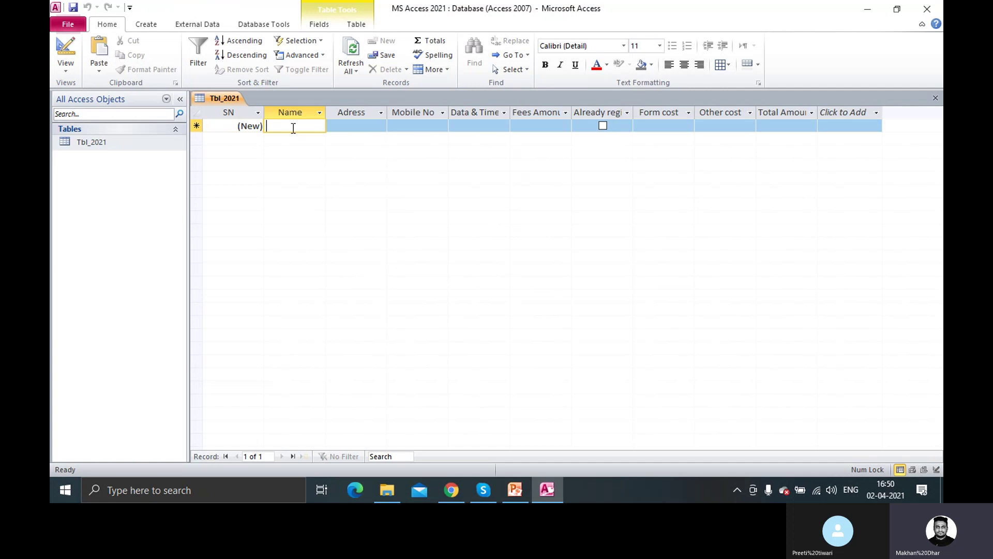
pyautogui.write('Te')
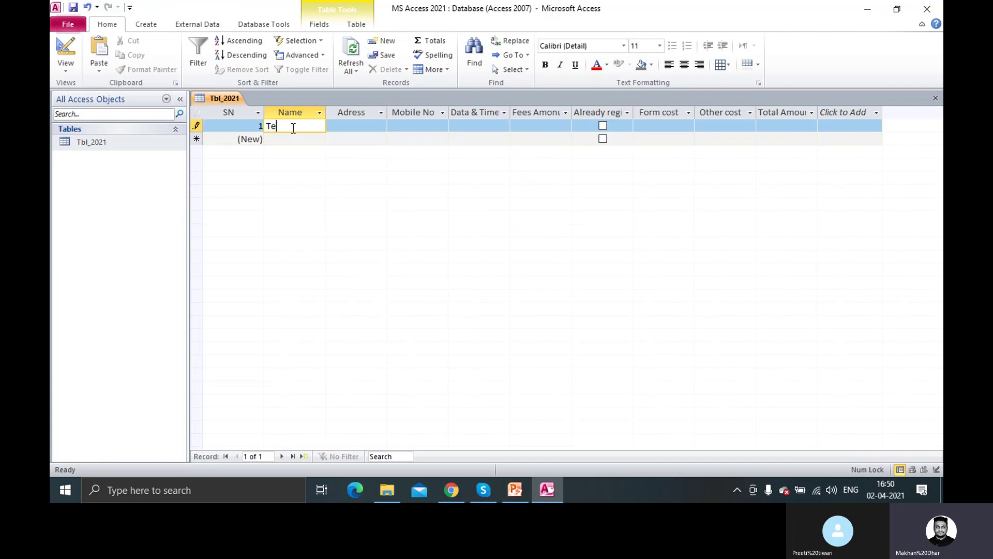
pyautogui.write('st1')
pyautogui.press('Tab')
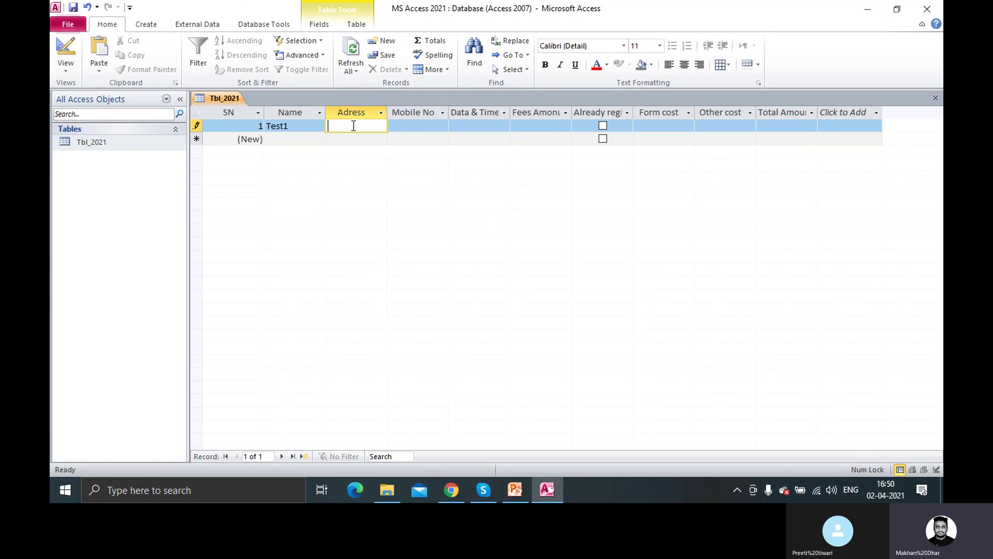
# Fill the record's Adress field with a long text of Test1 followed by runs of repeated filler letters.
pyautogui.write('Test1kkkkkkkkkkkkkk')
pyautogui.press('BackSpace')
pyautogui.write('kkkkkkkkk')
pyautogui.press('BackSpace')
pyautogui.write('kkk')
pyautogui.press('BackSpace')
pyautogui.press('BackSpace')
pyautogui.write('kk')
pyautogui.press('BackSpace')
pyautogui.press('BackSpace')
pyautogui.write('kkk')
pyautogui.press('BackSpace')
pyautogui.press('BackSpace')
pyautogui.write('kkkkkkkkkkd')
pyautogui.write('sssssssssss')
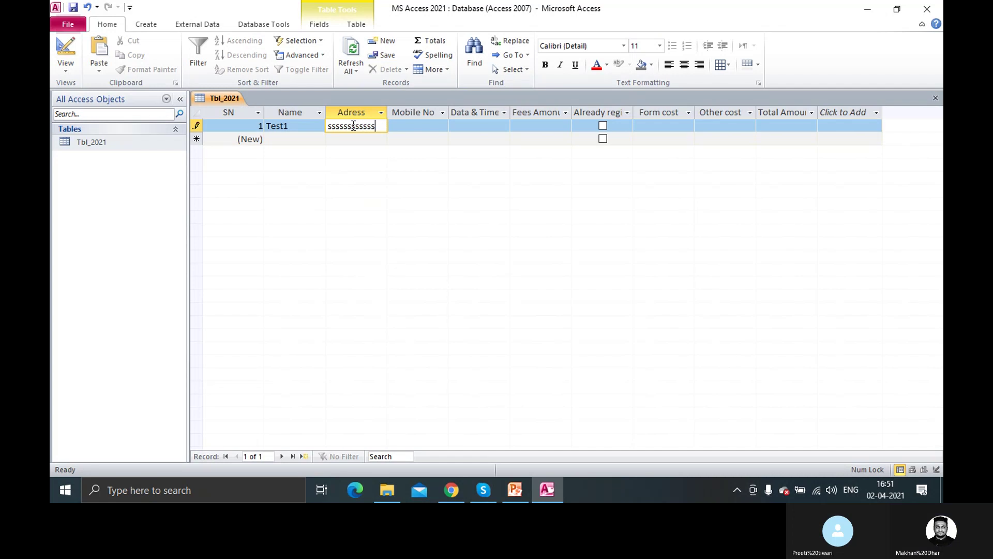
pyautogui.press('BackSpace')
pyautogui.press('BackSpace')
pyautogui.press('BackSpace')
pyautogui.press('BackSpace')
pyautogui.write('rrrrre')
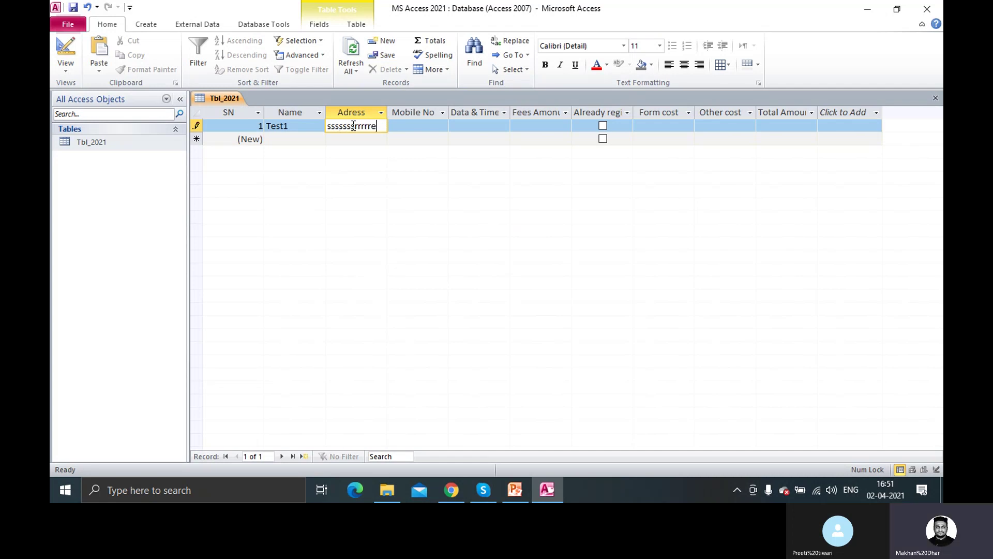
pyautogui.write('eeeeeeeeettkkkkkkkkkk')
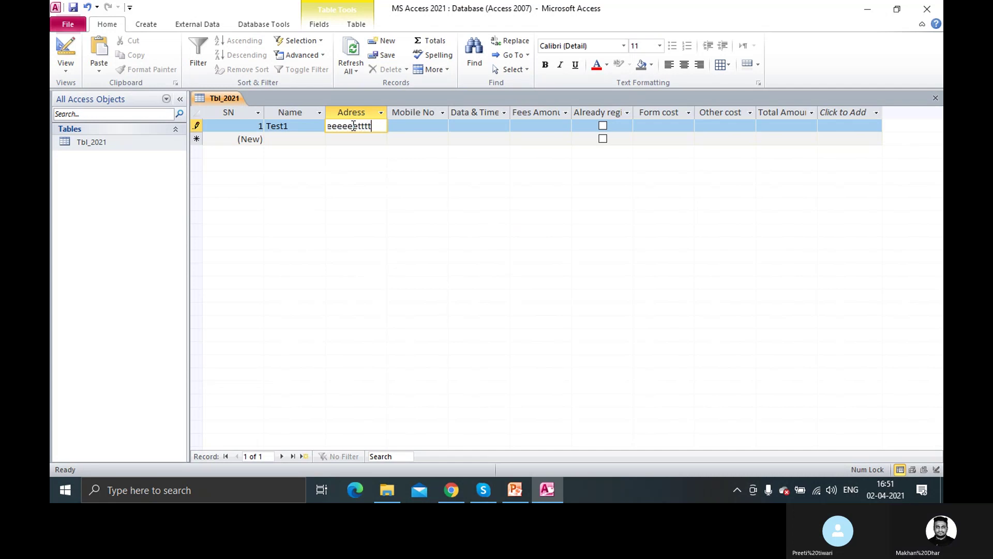
pyautogui.write('kk')
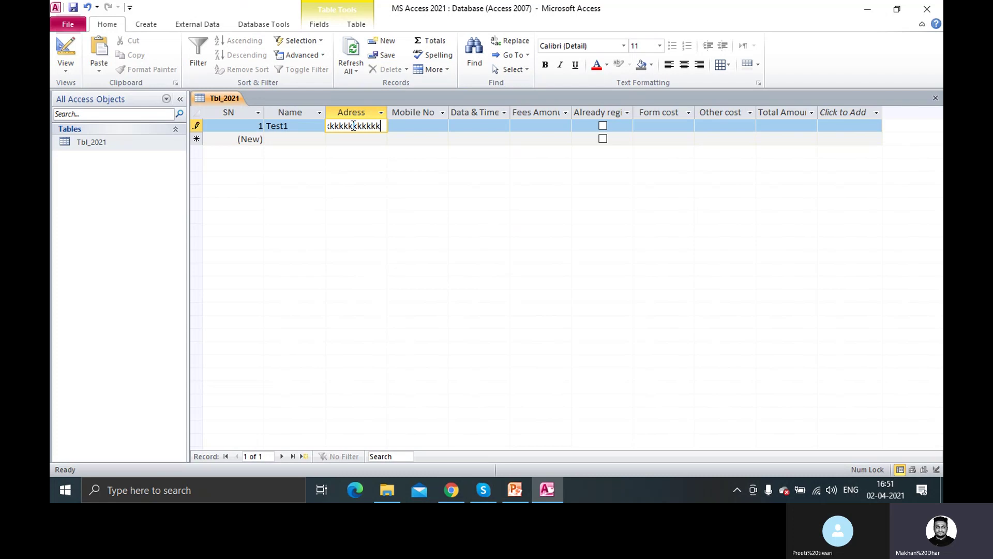
pyautogui.press('BackSpace')
pyautogui.press('BackSpace')
pyautogui.press('BackSpace')
pyautogui.press('BackSpace')
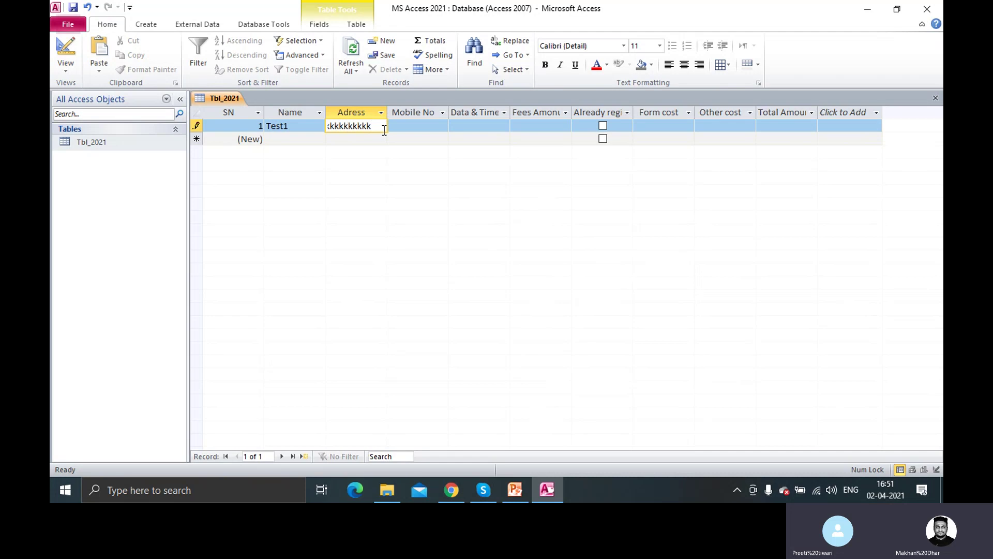
# Switch Tbl_2021 to Design View, close it, and reopen it as a datasheet.
pyautogui.rightClick(100, 141)
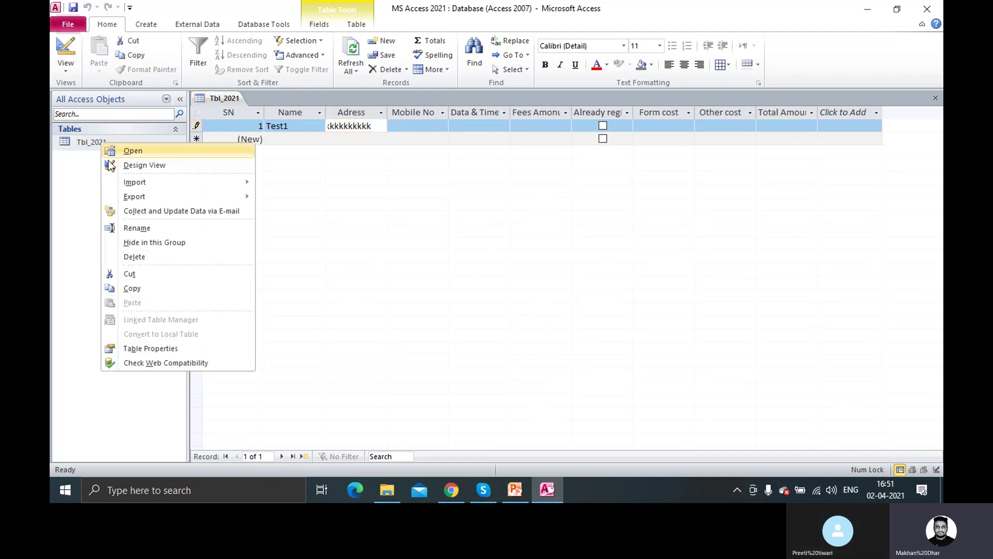
pyautogui.click(145, 169)
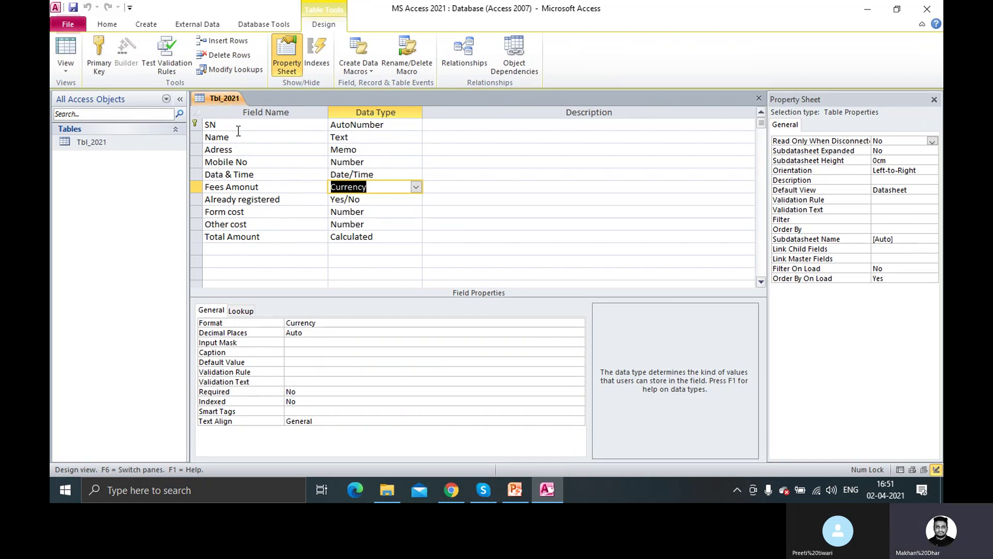
pyautogui.rightClick(232, 101)
pyautogui.click(263, 128)
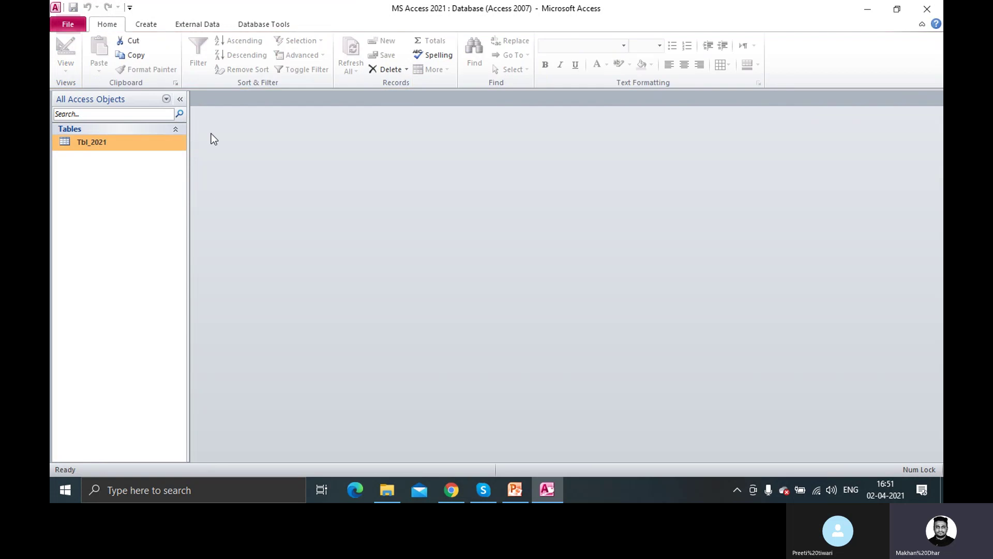
pyautogui.rightClick(135, 145)
pyautogui.click(173, 154)
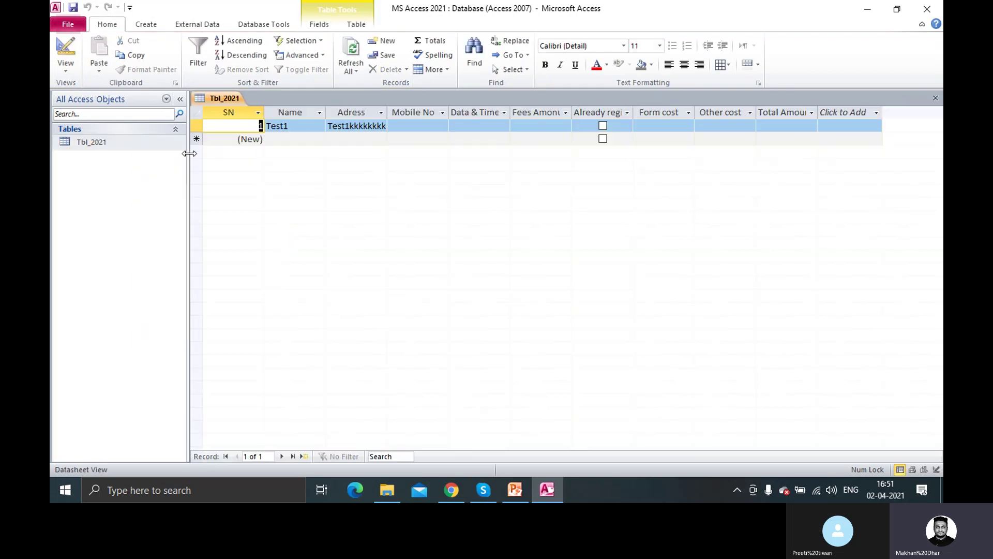
# Append a copy of Test1 and a long run of the letter d to the first record's Name.
pyautogui.click(296, 128)
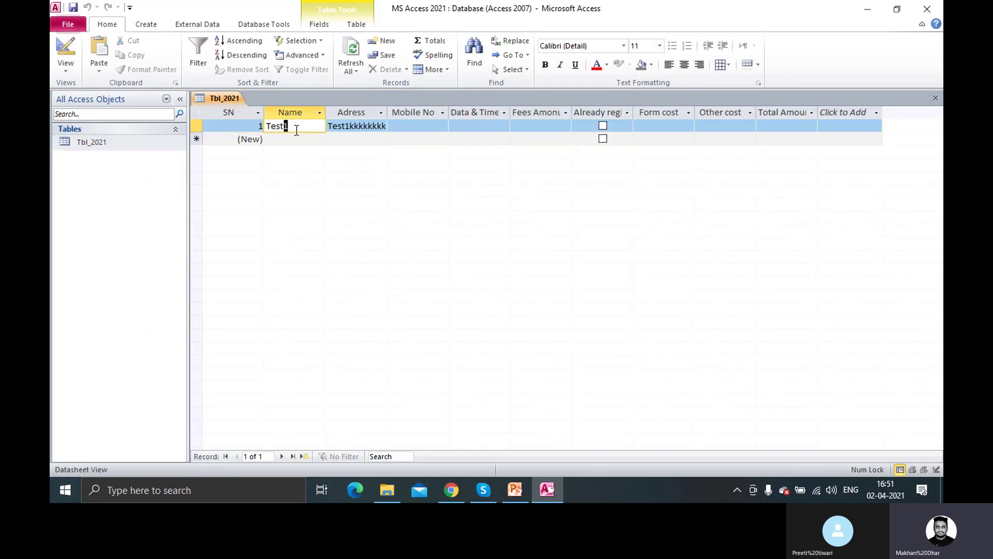
pyautogui.doubleClick(296, 129)
pyautogui.hotkey('ctrl', 'c')
pyautogui.press('Left')
pyautogui.press('Right')
pyautogui.press('End')
pyautogui.hotkey('ctrl', 'v')
pyautogui.write('dddddddddddddd')
pyautogui.press('BackSpace')
pyautogui.write('d')
pyautogui.press('BackSpace')
pyautogui.write('dd')
pyautogui.press('Tab')
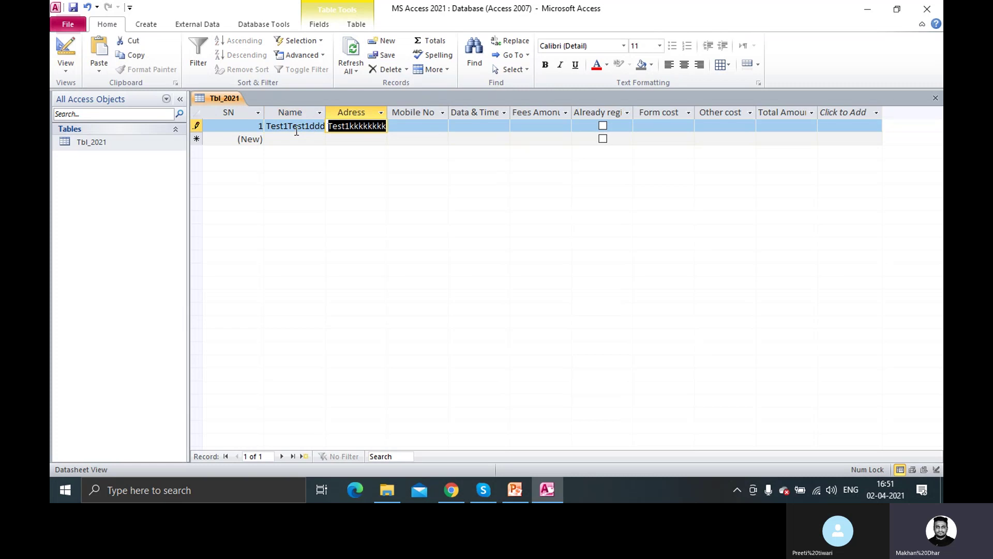
# Delete the extra text from the first record's Name so that it reads only Test1.
pyautogui.click(298, 129)
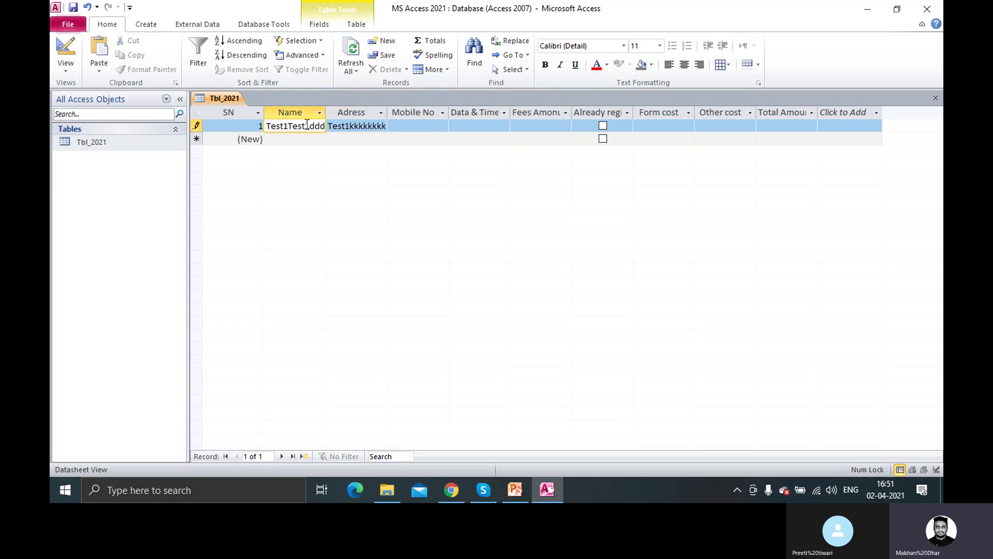
pyautogui.moveTo(297, 128); pyautogui.dragTo(477, 128)
pyautogui.press('BackSpace')
# Try to enter the letters dff in the first record's Mobile No field.
pyautogui.click(423, 127)
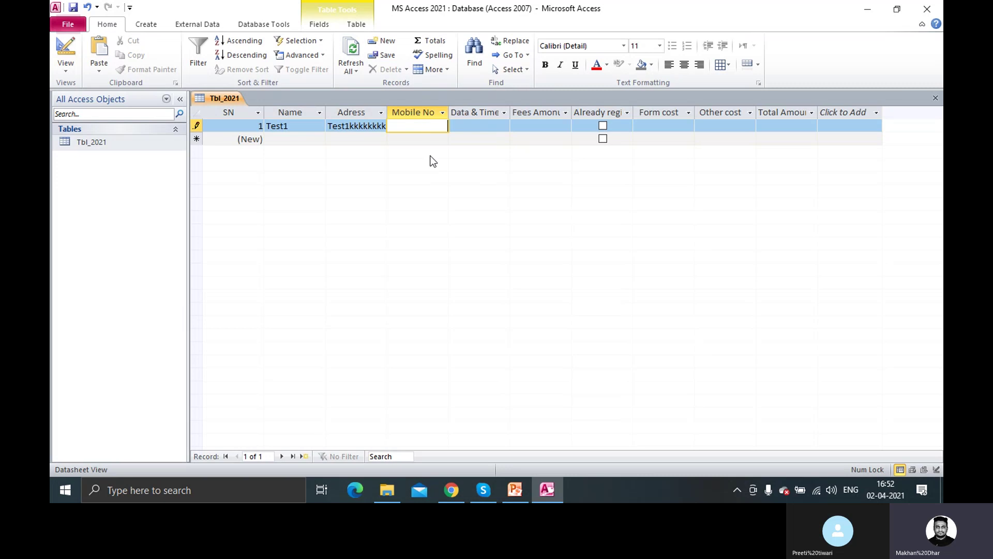
pyautogui.write('dff')
pyautogui.press('Return')
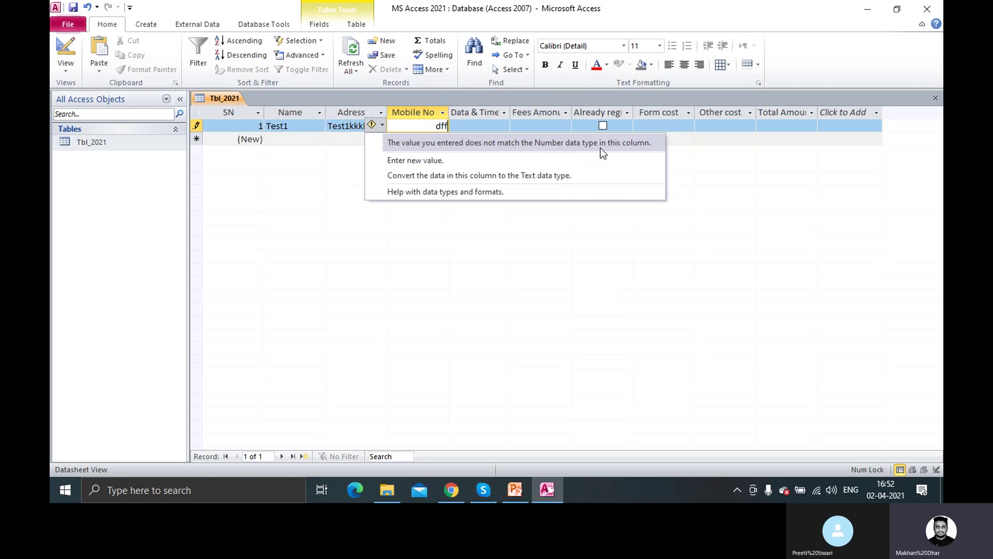
# Replace the letters in the Mobile No field with a ten-digit mobile number.
pyautogui.click(431, 126)
pyautogui.moveTo(432, 126); pyautogui.dragTo(486, 125)
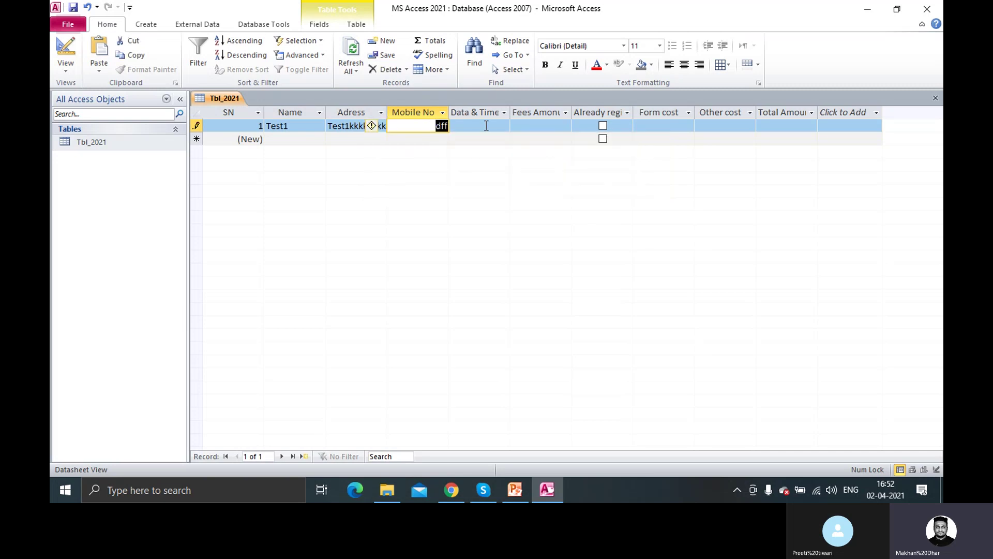
pyautogui.write('1234567')
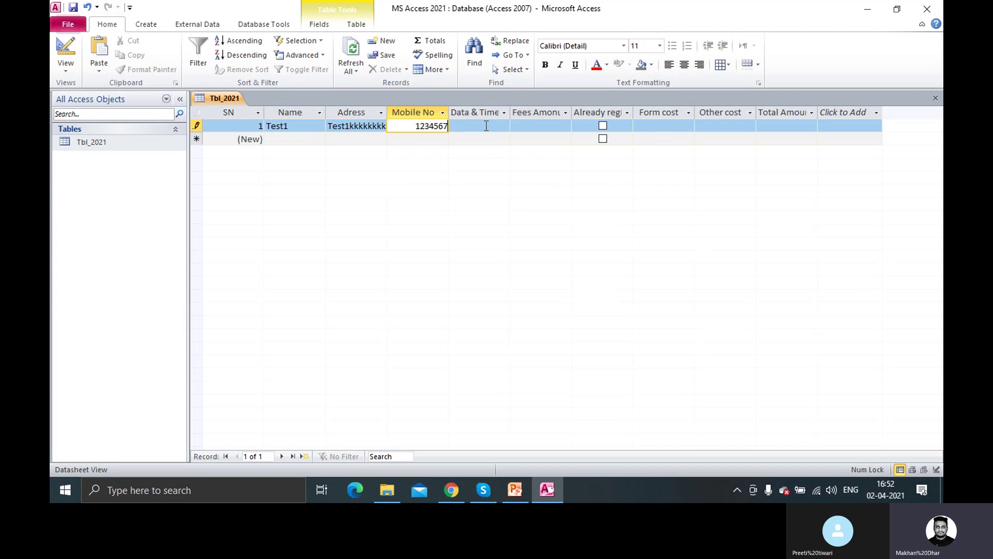
pyautogui.write('890')
pyautogui.press('Tab')
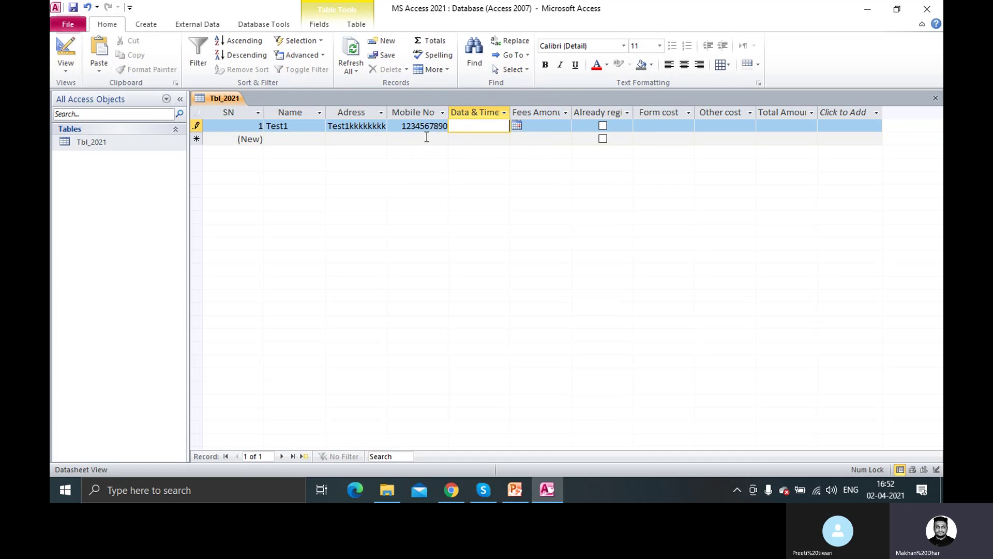
# Try adding the letter m in front of the mobile number, and remove it again.
pyautogui.click(402, 126)
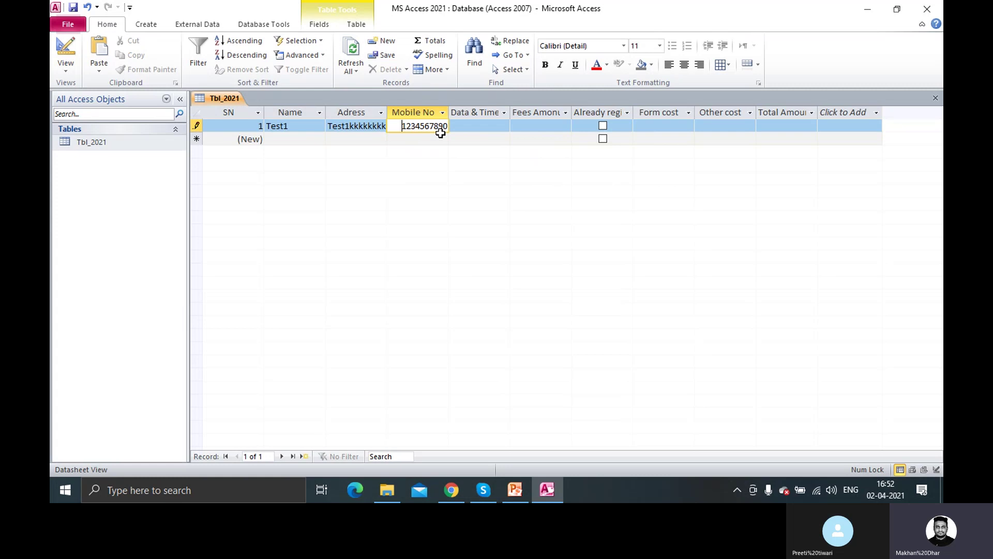
pyautogui.write('m')
pyautogui.press('Return')
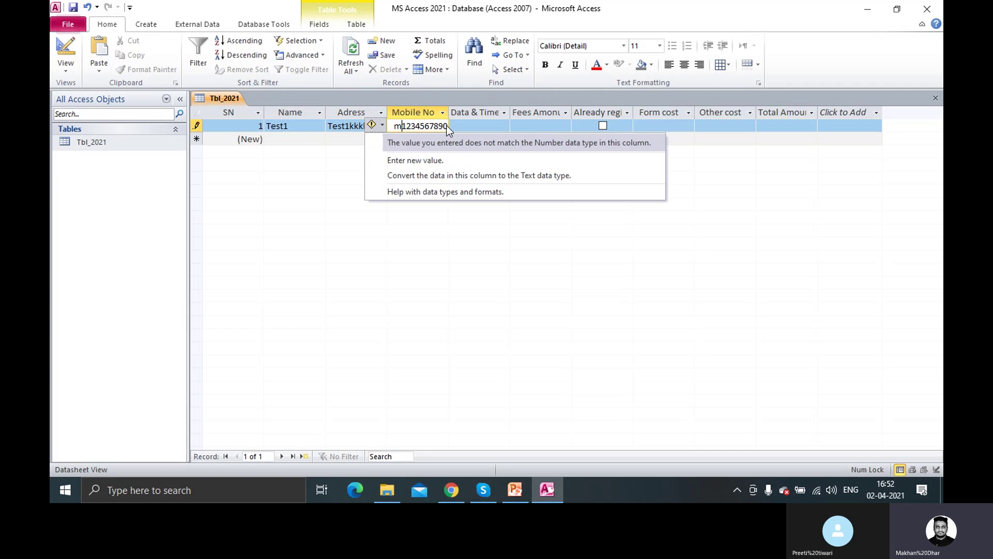
pyautogui.press('Up')
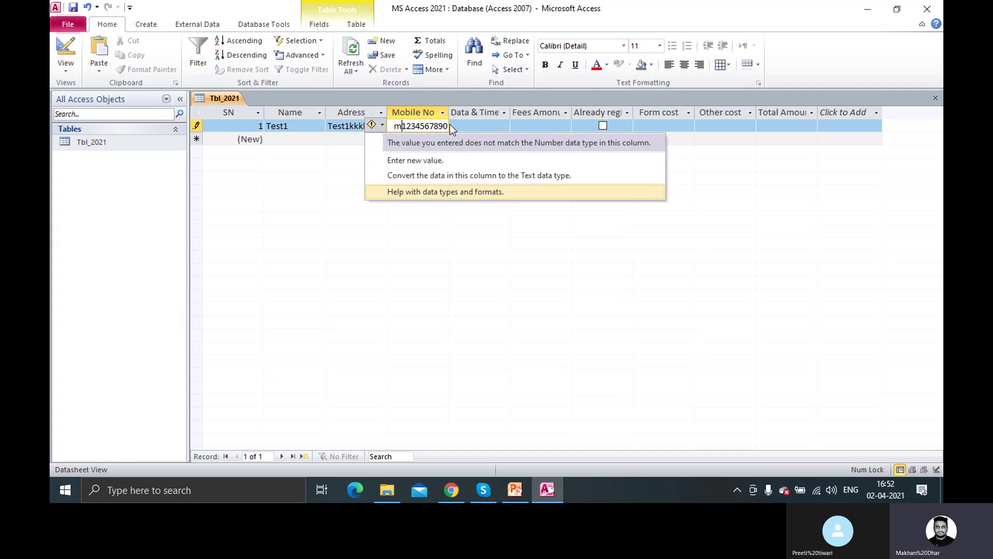
pyautogui.press('Up')
pyautogui.press('Escape')
pyautogui.press('BackSpace')
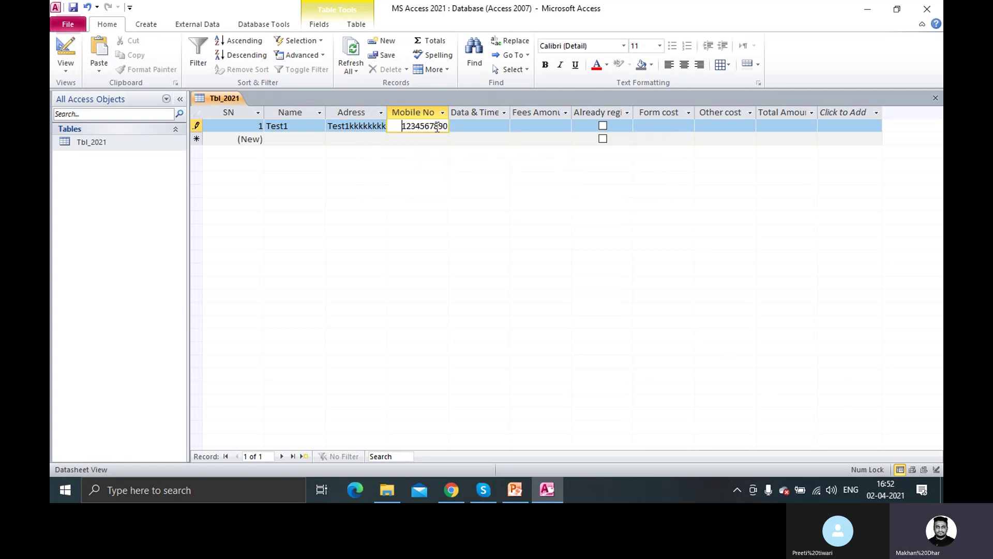
# Try to enter fff in the first record's Data & Time field, and discard the entry.
pyautogui.click(463, 126)
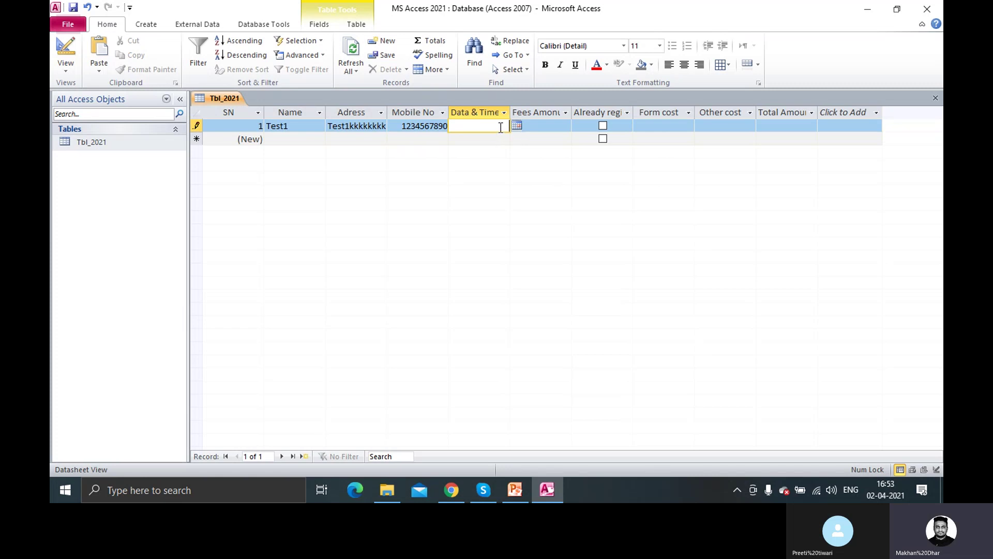
pyautogui.write('fff')
pyautogui.press('Return')
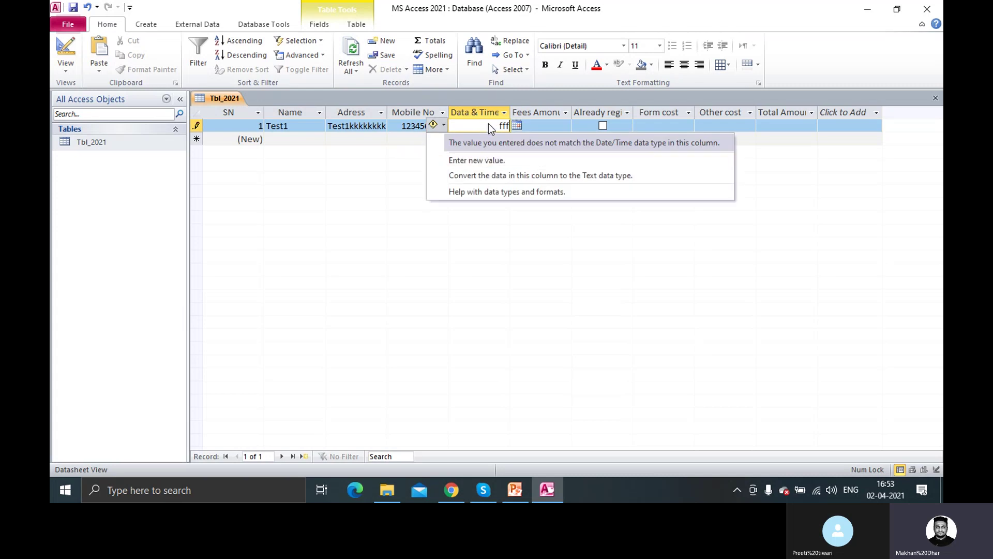
pyautogui.click(476, 159)
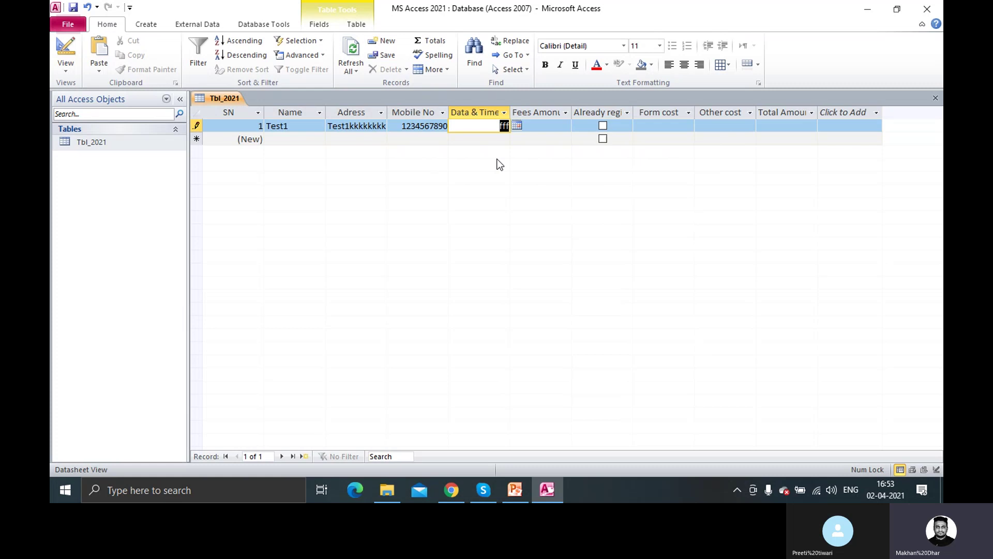
pyautogui.click(517, 127)
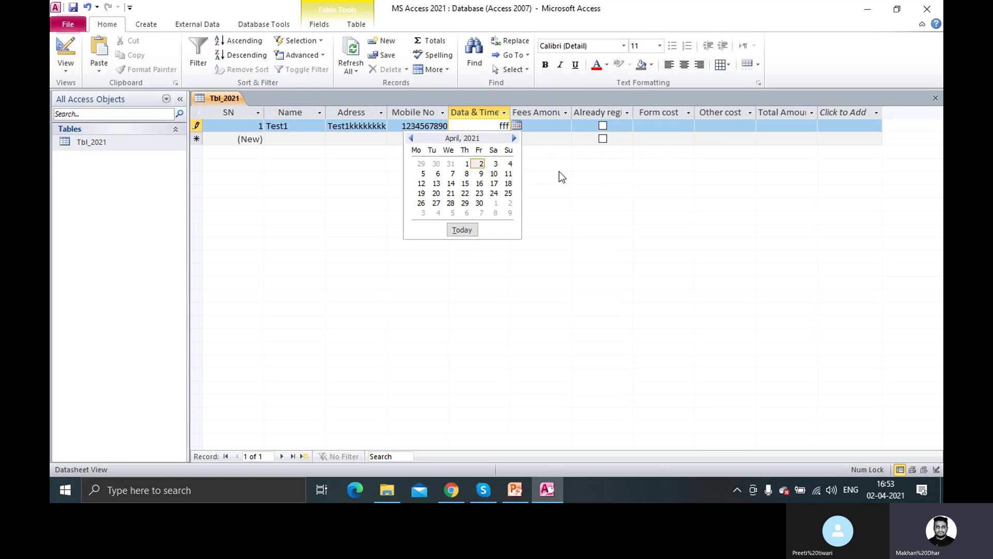
pyautogui.press('Escape')
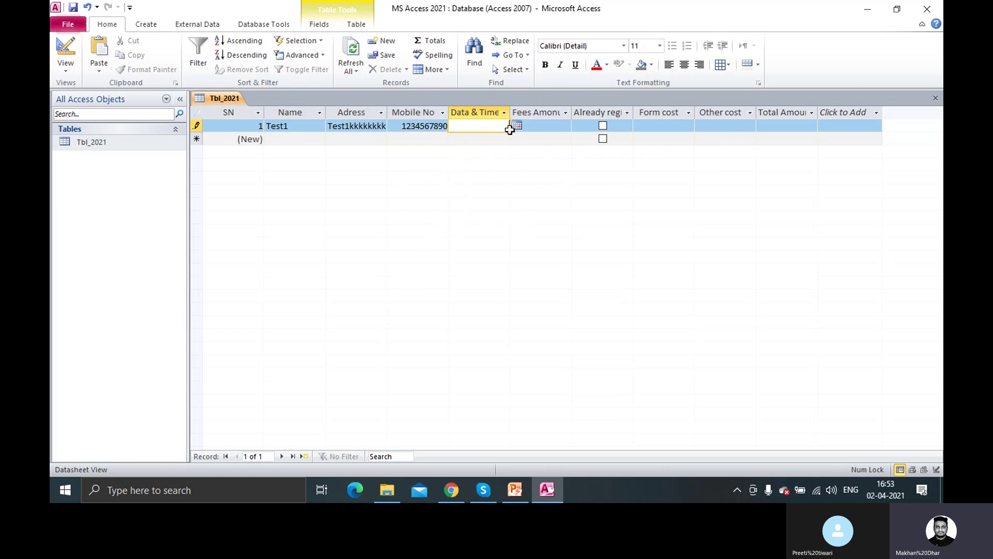
# Set the first record's Data & Time to today's date, 02-04-2021, from the date picker and widen that column.
pyautogui.click(529, 126)
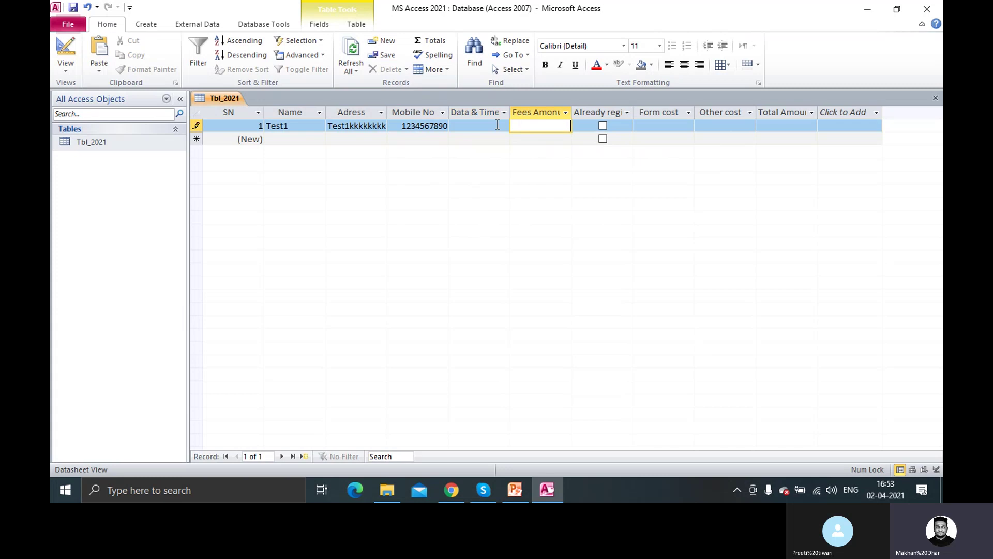
pyautogui.click(498, 124)
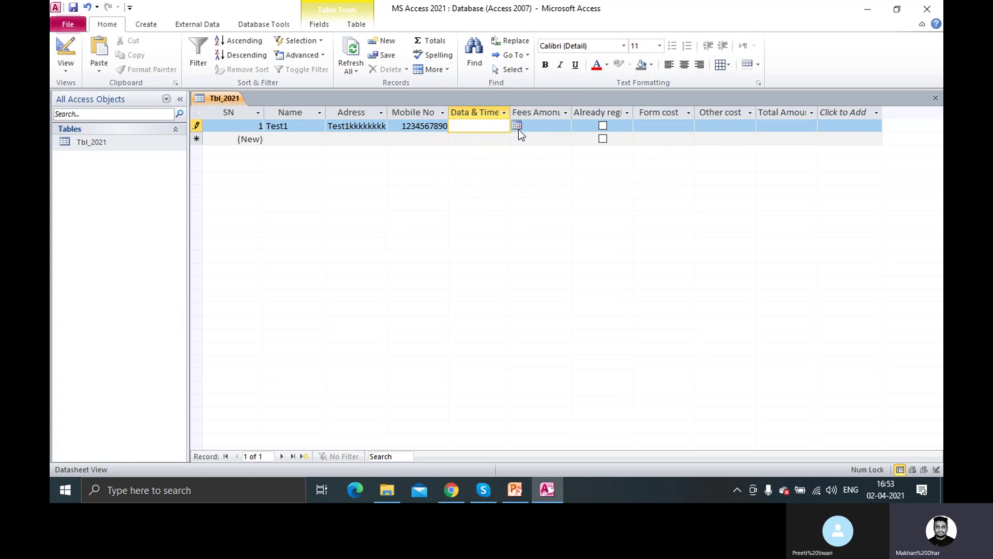
pyautogui.click(518, 126)
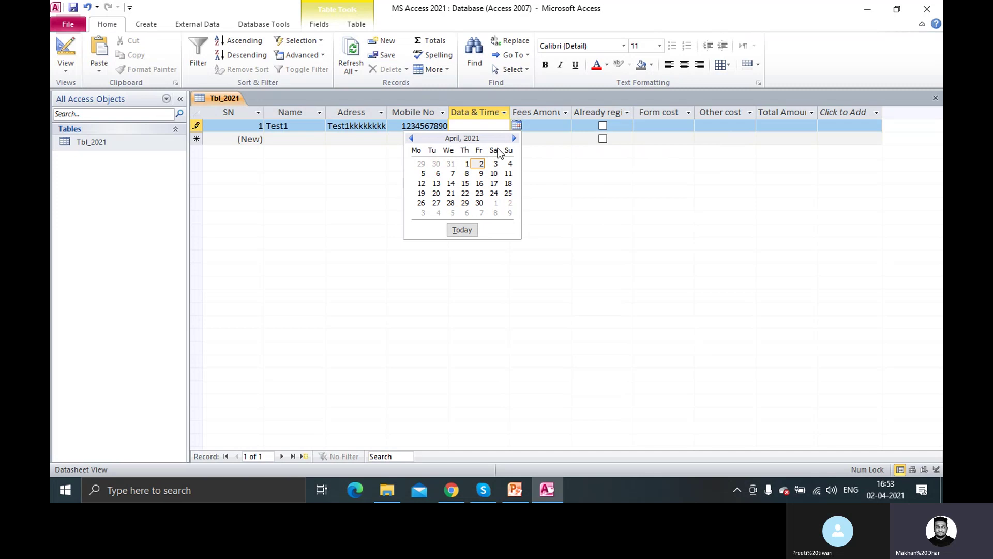
pyautogui.click(462, 230)
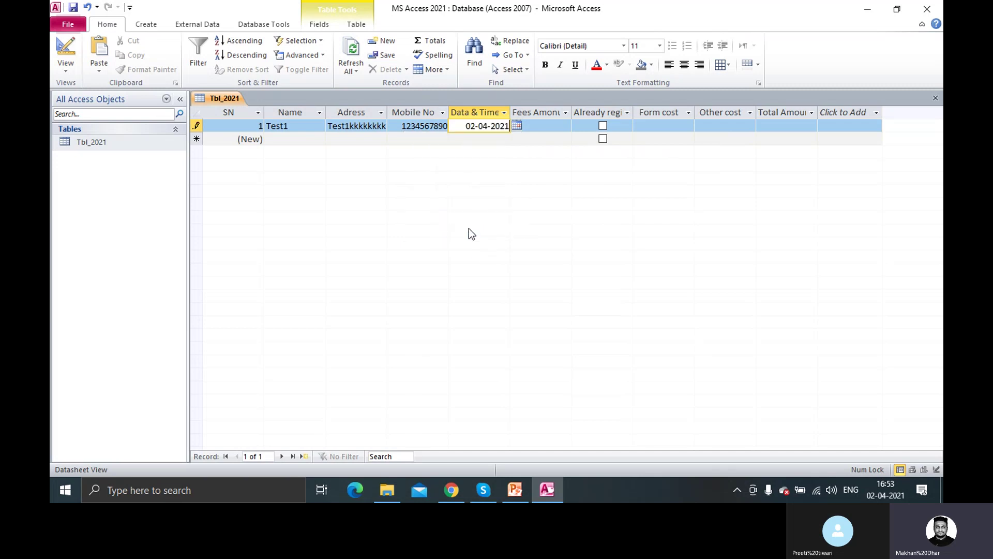
pyautogui.moveTo(539, 113); pyautogui.dragTo(538, 171)
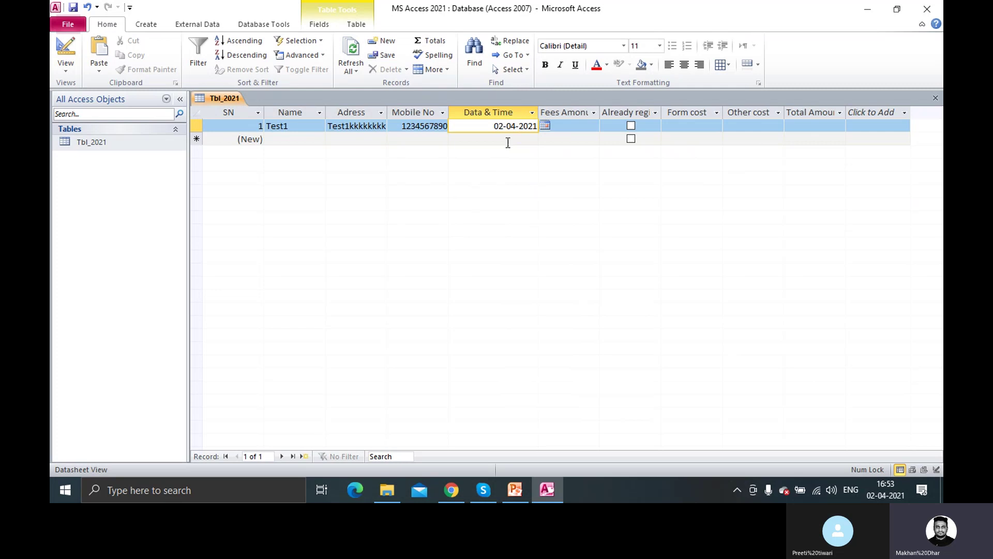
# Try to retype the Data & Time value with slashes instead of hyphens as date separators.
pyautogui.moveTo(495, 126); pyautogui.dragTo(538, 127)
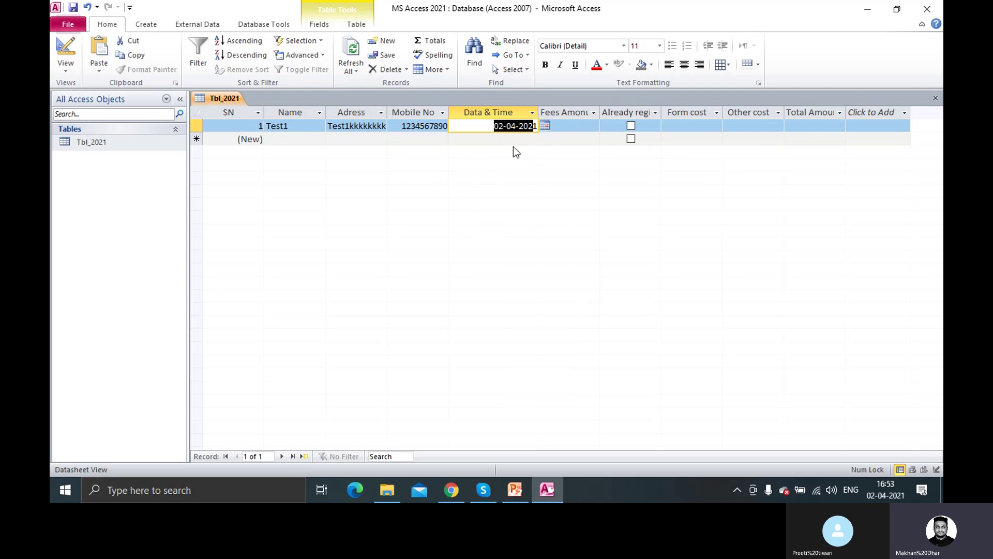
pyautogui.moveTo(492, 126); pyautogui.dragTo(538, 127)
pyautogui.press('Right')
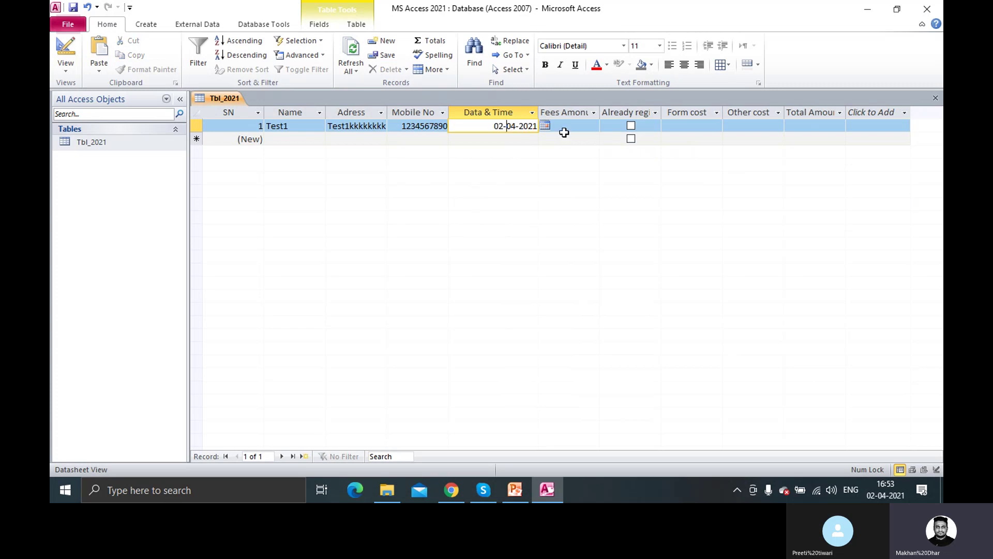
pyautogui.press('BackSpace')
pyautogui.write('/')
pyautogui.press('BackSpace')
pyautogui.write('/04/')
pyautogui.click(564, 132)
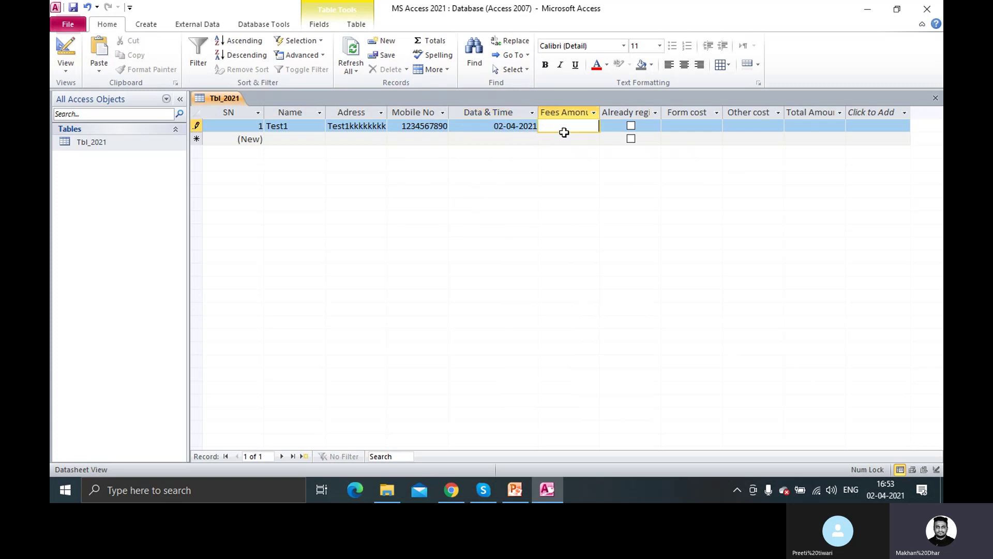
pyautogui.click(513, 127)
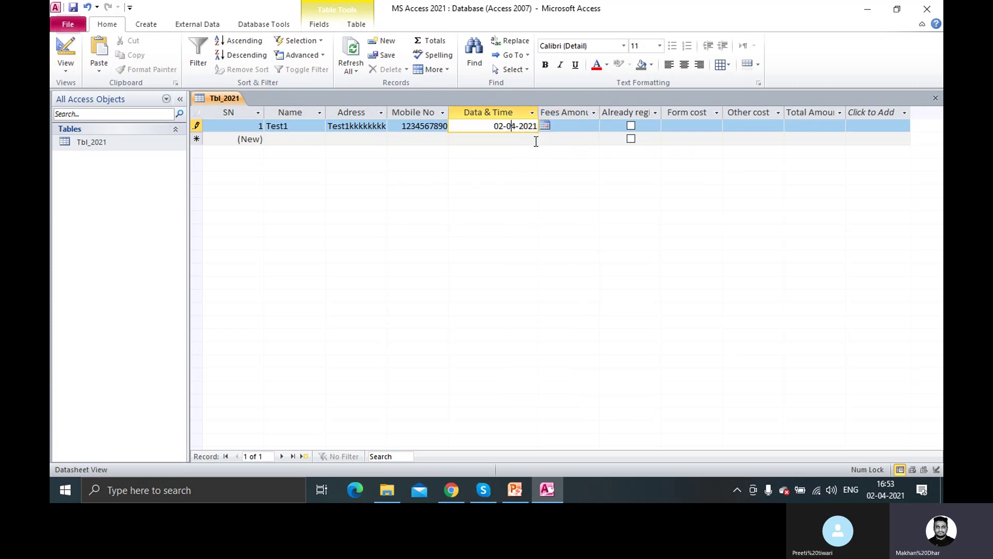
# Open Tbl_2021 in Design View, set the Data & Time field's format to Long Date, and save the table.
pyautogui.rightClick(145, 144)
pyautogui.click(209, 166)
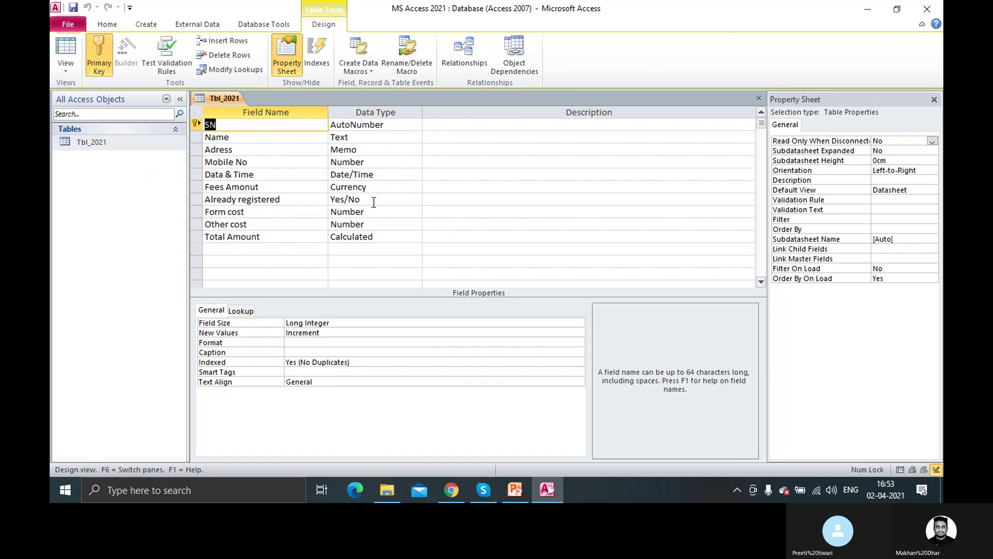
pyautogui.click(382, 175)
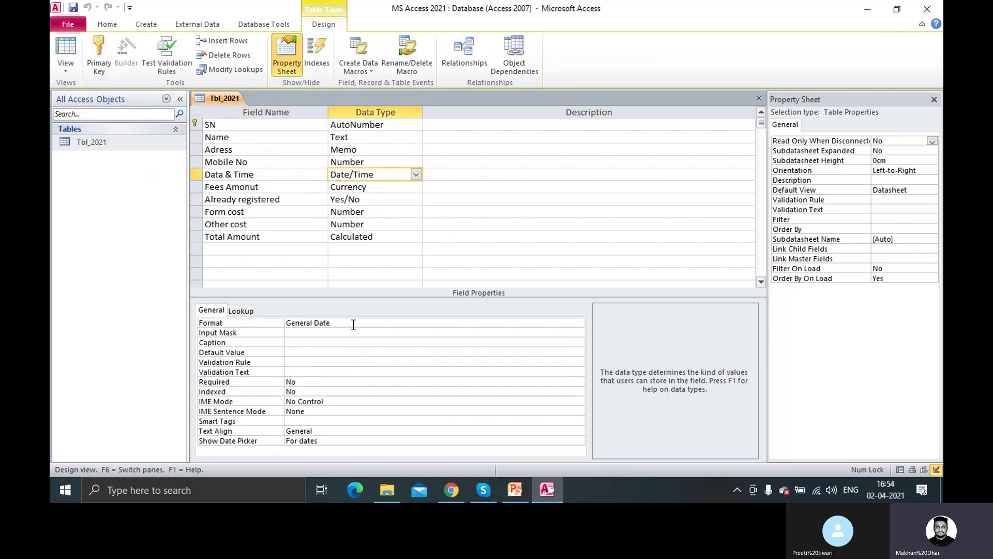
pyautogui.click(546, 323)
pyautogui.click(580, 324)
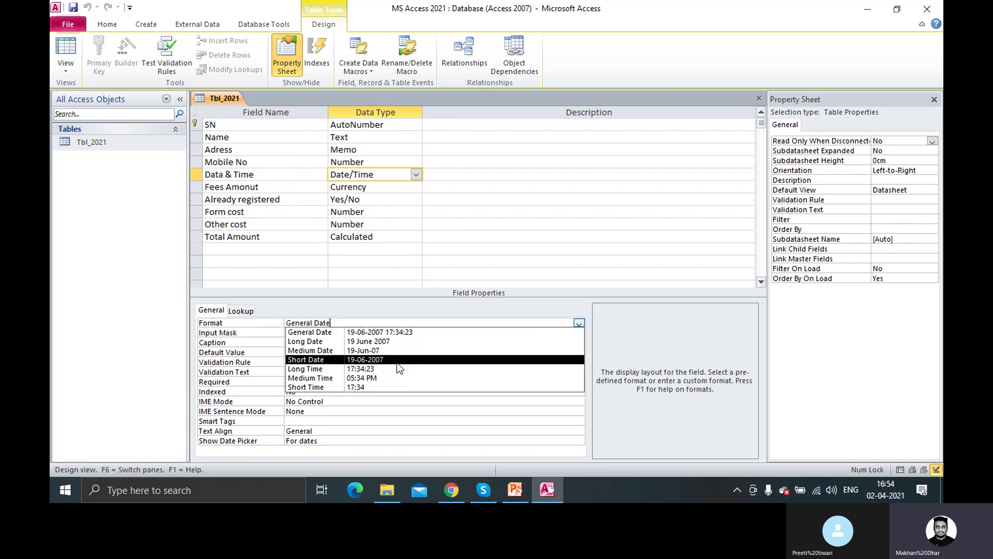
pyautogui.click(394, 341)
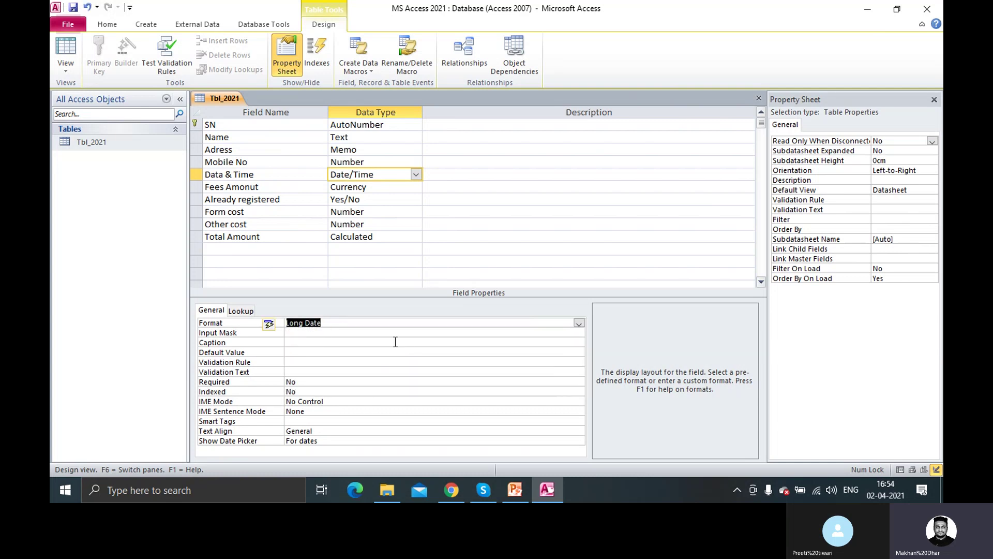
pyautogui.rightClick(229, 100)
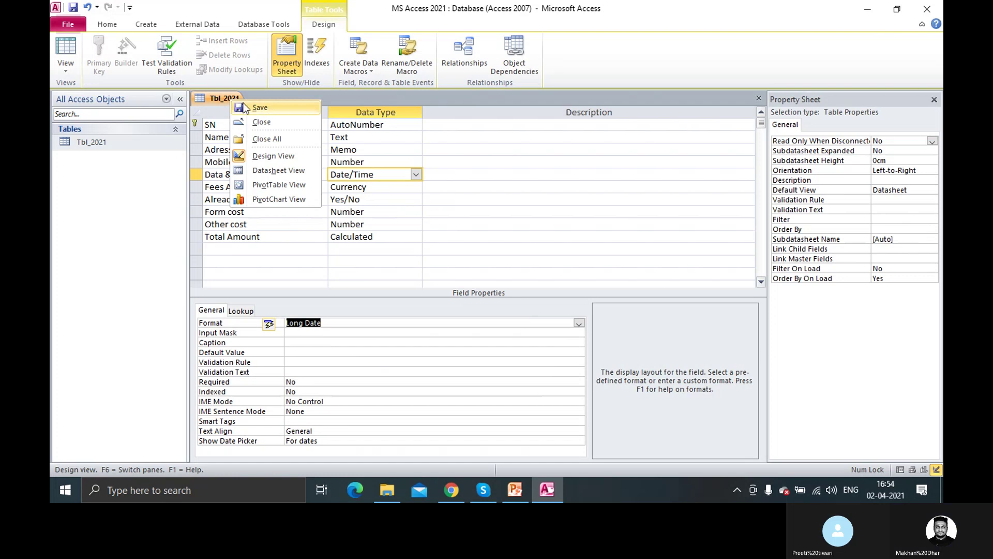
pyautogui.click(259, 107)
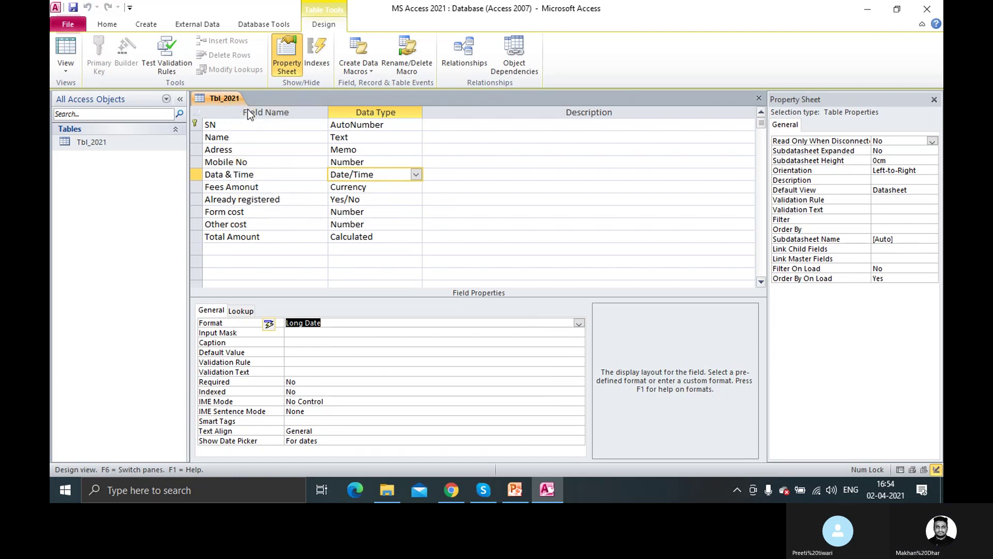
# Close the design of Tbl_2021 and reopen the table as a datasheet.
pyautogui.rightClick(234, 103)
pyautogui.click(261, 124)
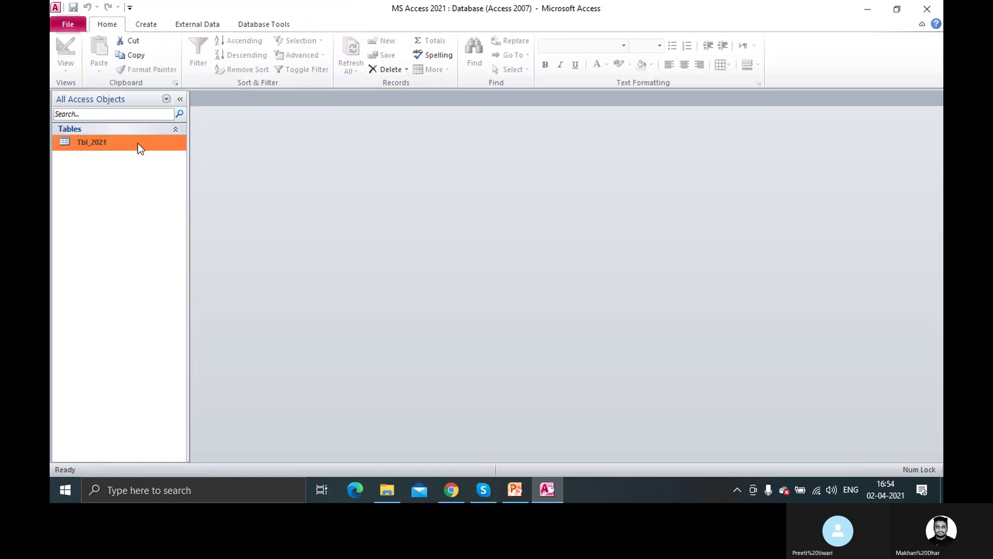
pyautogui.rightClick(138, 143)
pyautogui.click(172, 154)
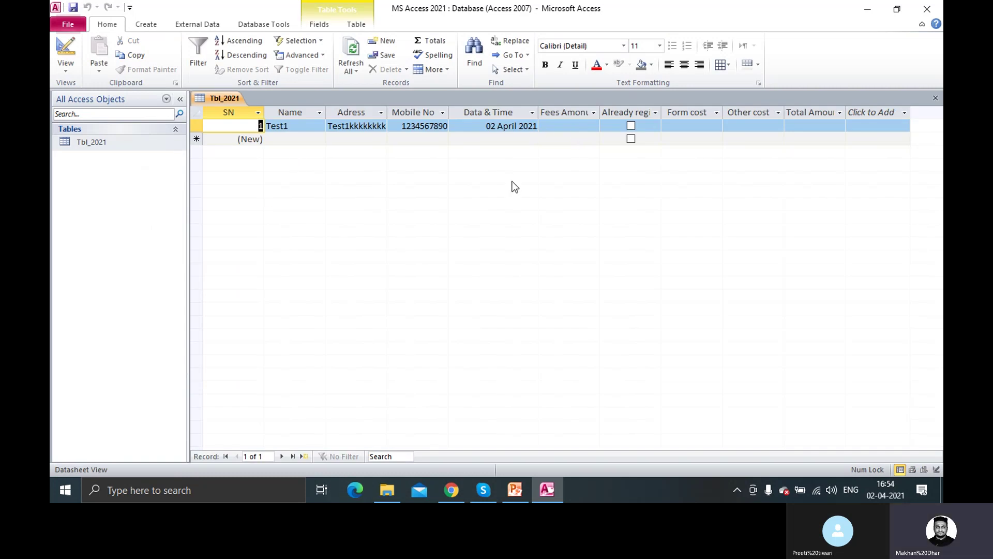
# Adjust the Data & Time column's width to fit the long date closely.
pyautogui.moveTo(538, 113); pyautogui.dragTo(554, 112)
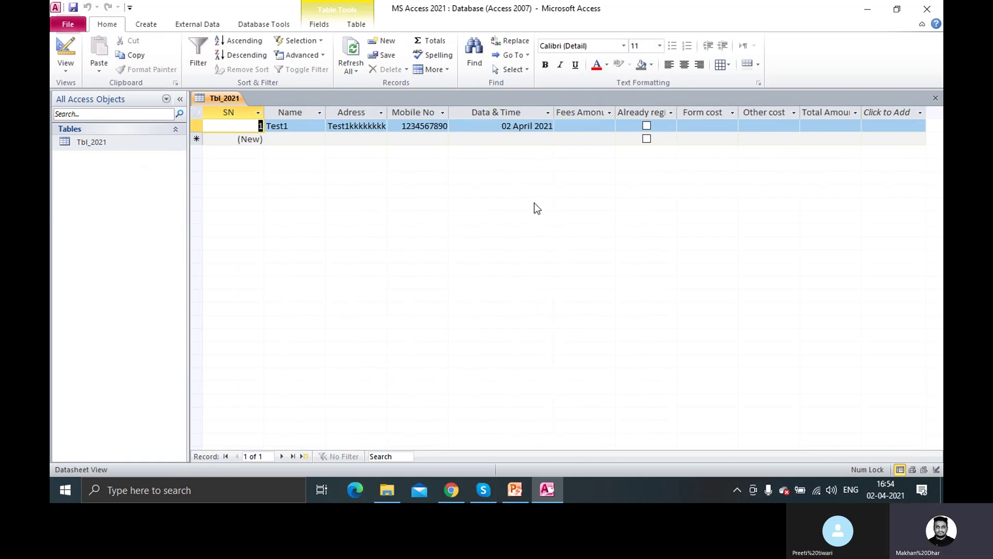
pyautogui.click(562, 127)
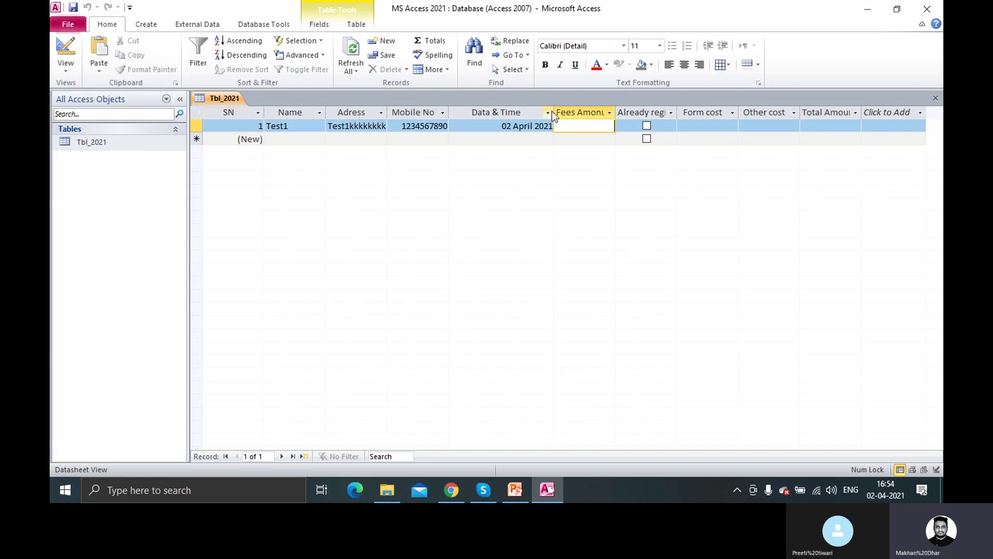
pyautogui.moveTo(552, 112); pyautogui.dragTo(527, 112)
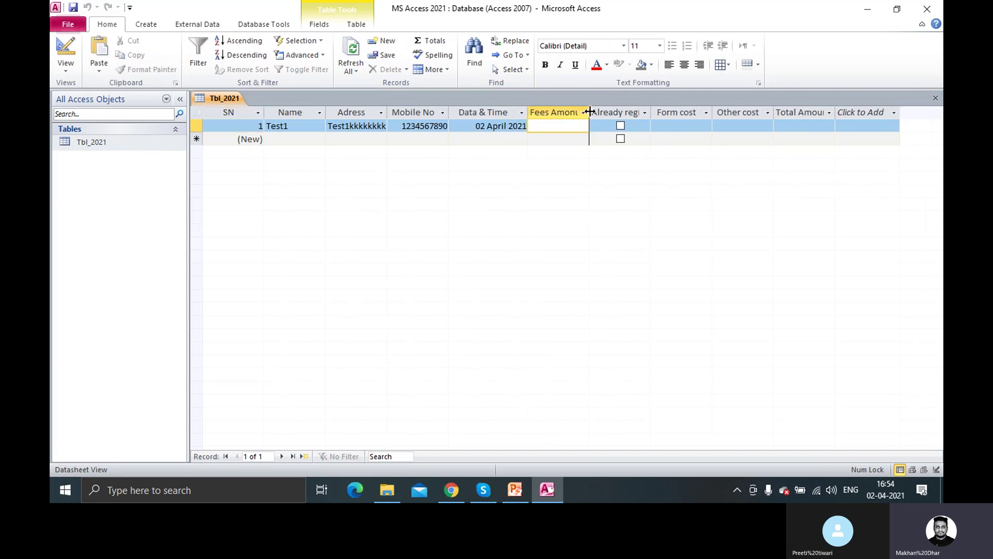
# Widen the Fees Amonut column to fit its heading and enter 100 as the first record's fee.
pyautogui.moveTo(589, 113); pyautogui.dragTo(594, 112)
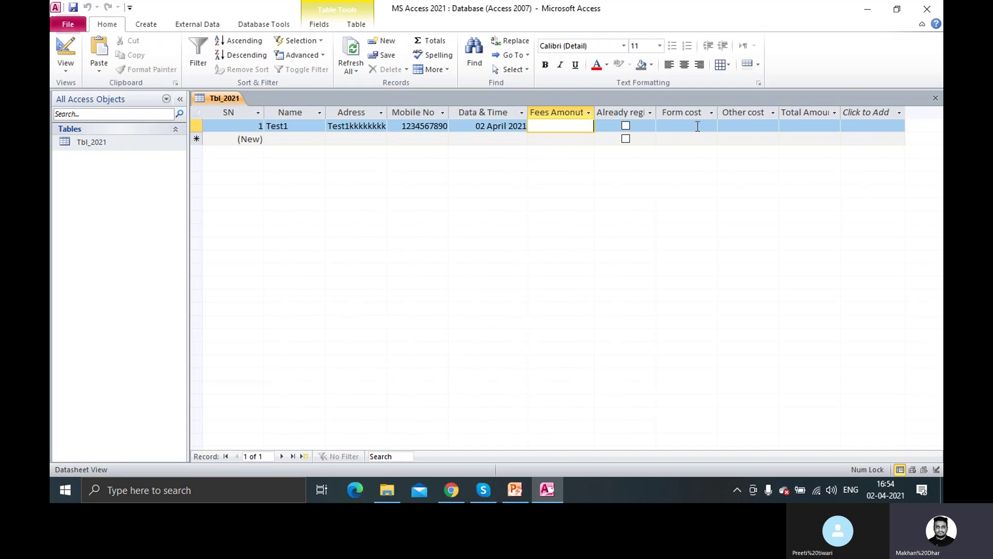
pyautogui.click(804, 126)
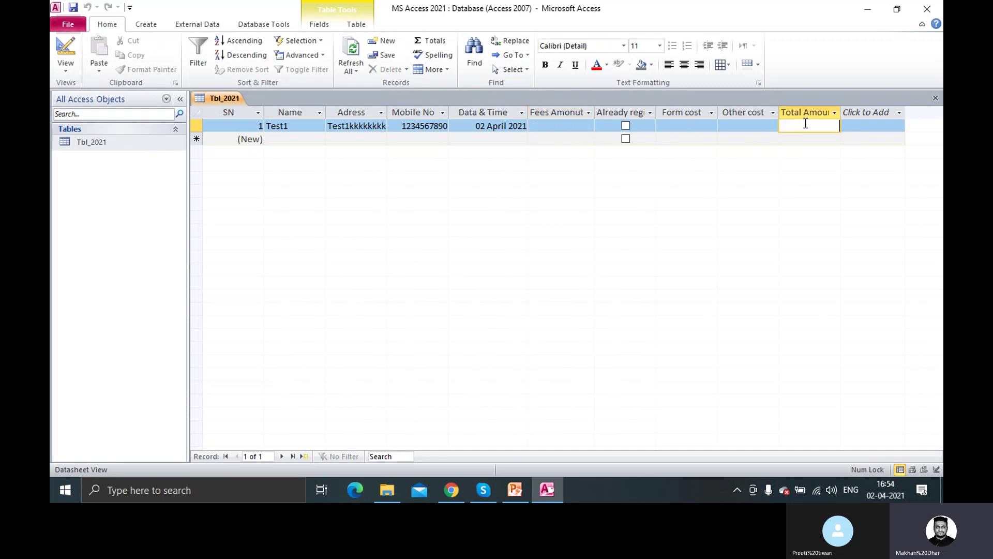
pyautogui.click(590, 127)
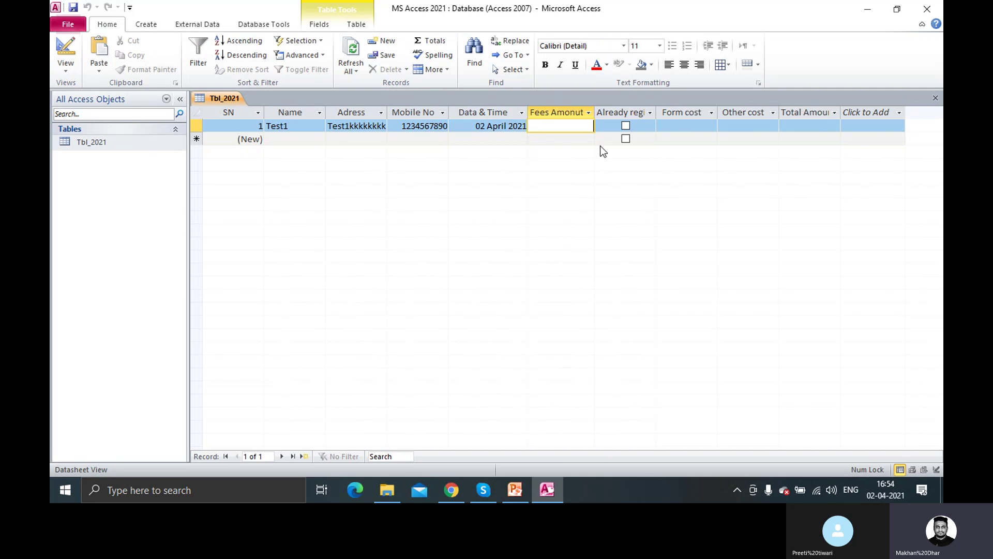
pyautogui.write('100')
pyautogui.press('Tab')
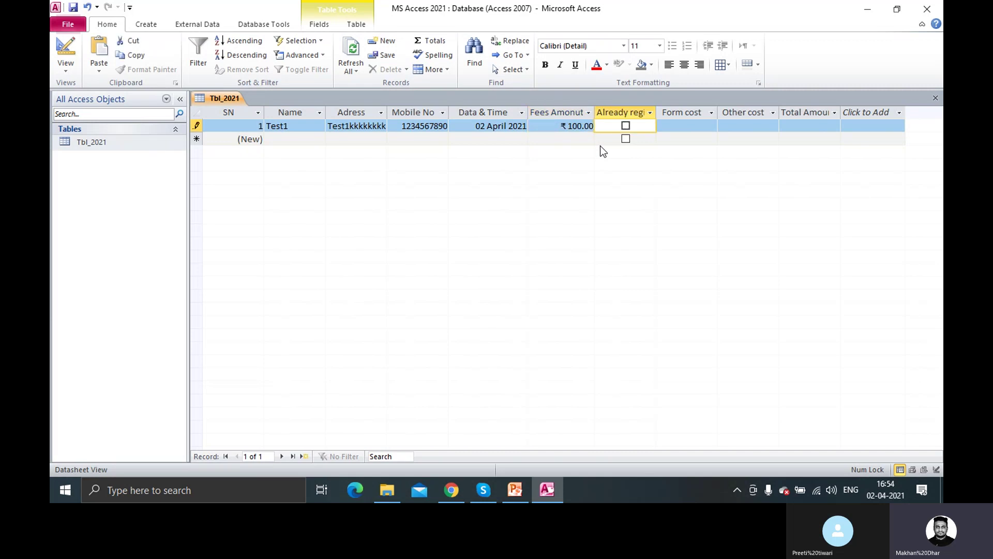
# Widen the Already registered column to fit its heading, and enter 1000 for Form cost and 250 for Other cost in the first record.
pyautogui.moveTo(656, 113); pyautogui.dragTo(690, 116)
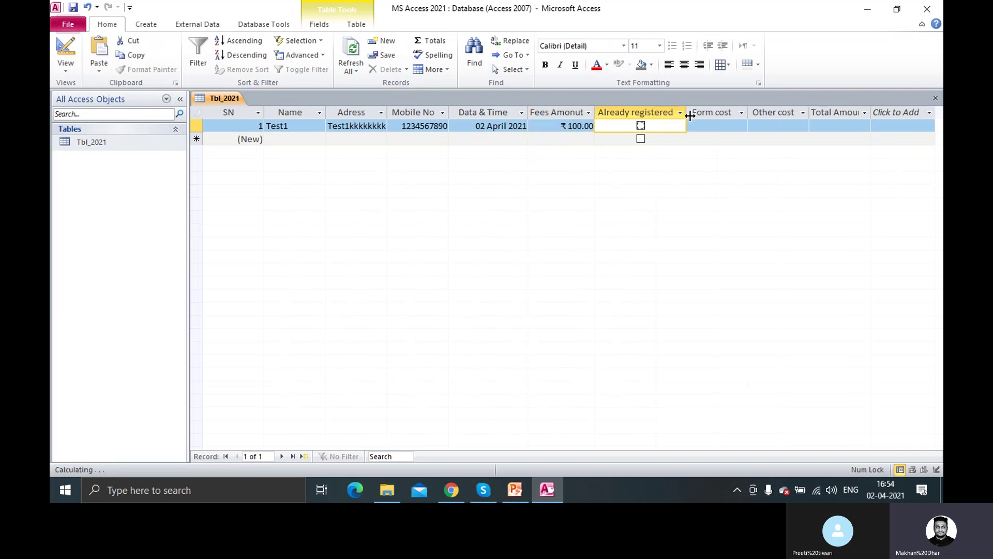
pyautogui.click(641, 125)
pyautogui.click(715, 127)
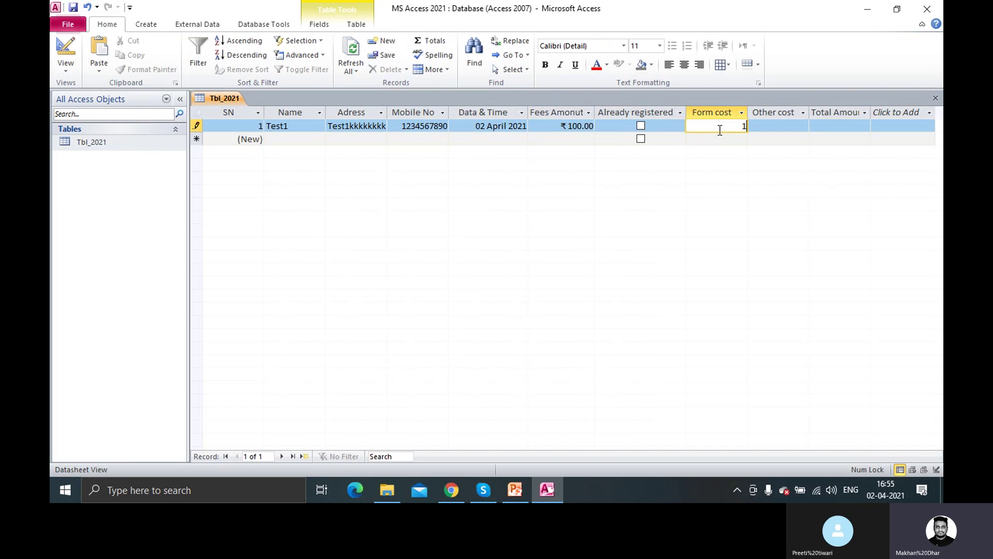
pyautogui.write('1000')
pyautogui.press('Tab')
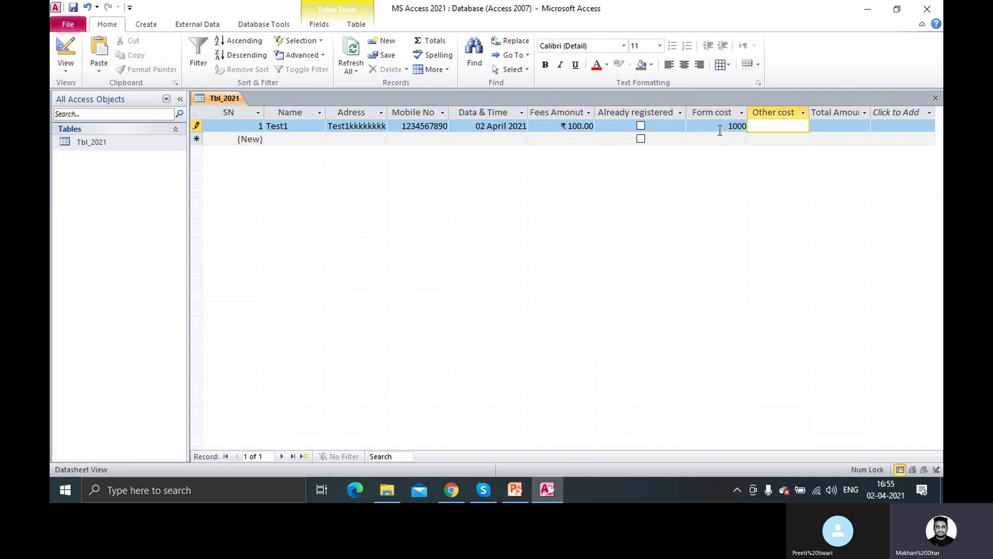
pyautogui.write('250')
pyautogui.press('Tab')
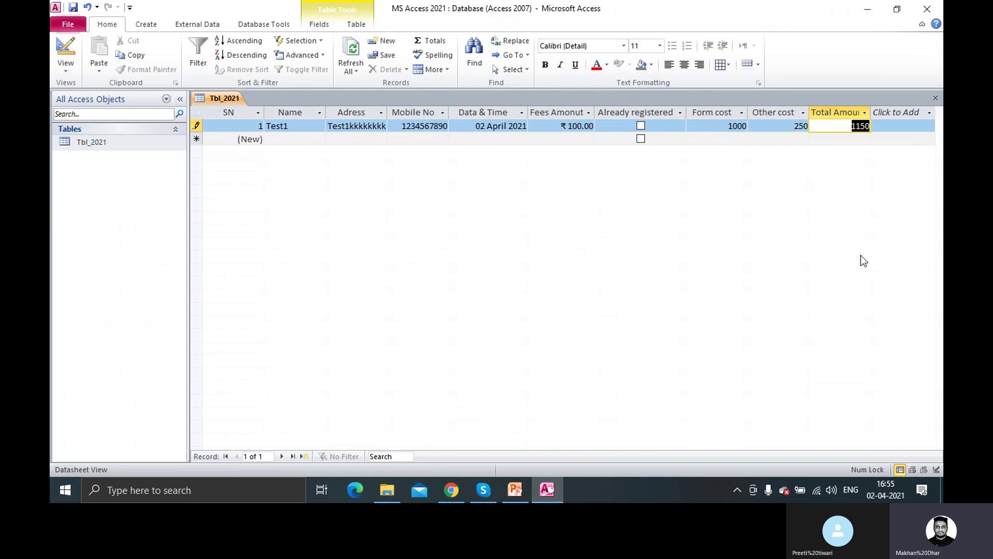
# Examine the first record's Form cost and Other cost values against its calculated Total Amount.
pyautogui.click(723, 127)
pyautogui.moveTo(723, 126); pyautogui.dragTo(751, 126)
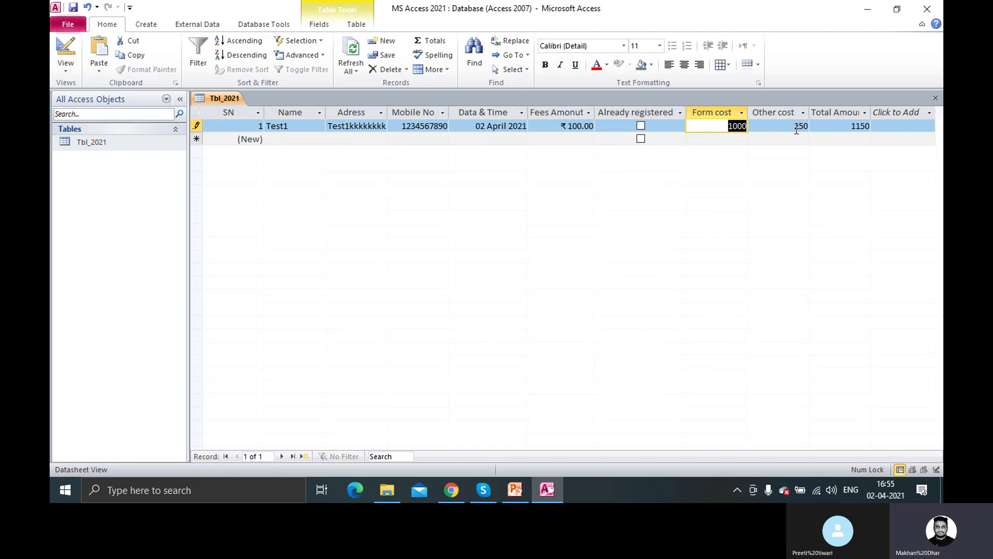
pyautogui.press('Tab')
pyautogui.press('Tab')
pyautogui.doubleClick(791, 129)
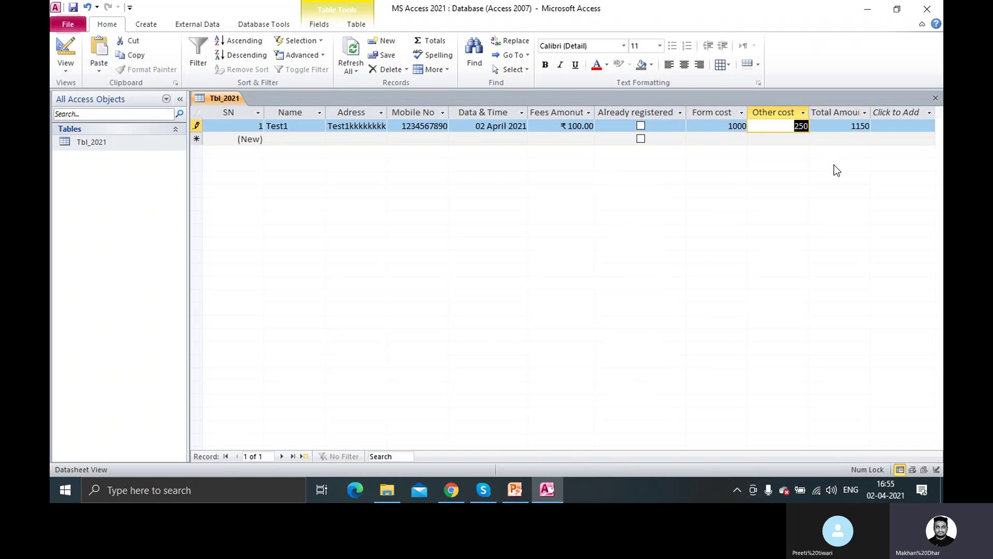
pyautogui.click(845, 126)
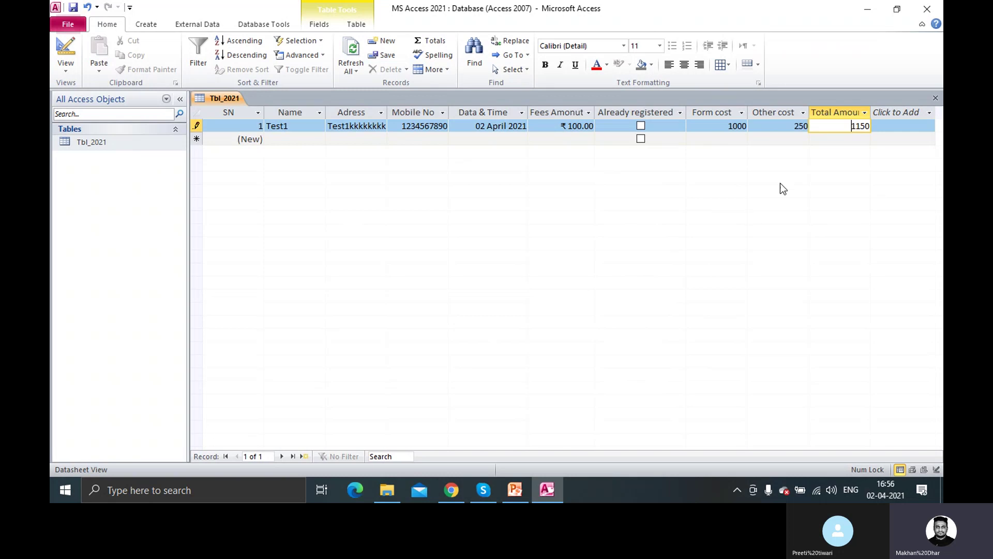
pyautogui.click(792, 126)
pyautogui.click(843, 127)
pyautogui.click(735, 127)
pyautogui.click(793, 127)
pyautogui.press('Tab')
pyautogui.click(740, 128)
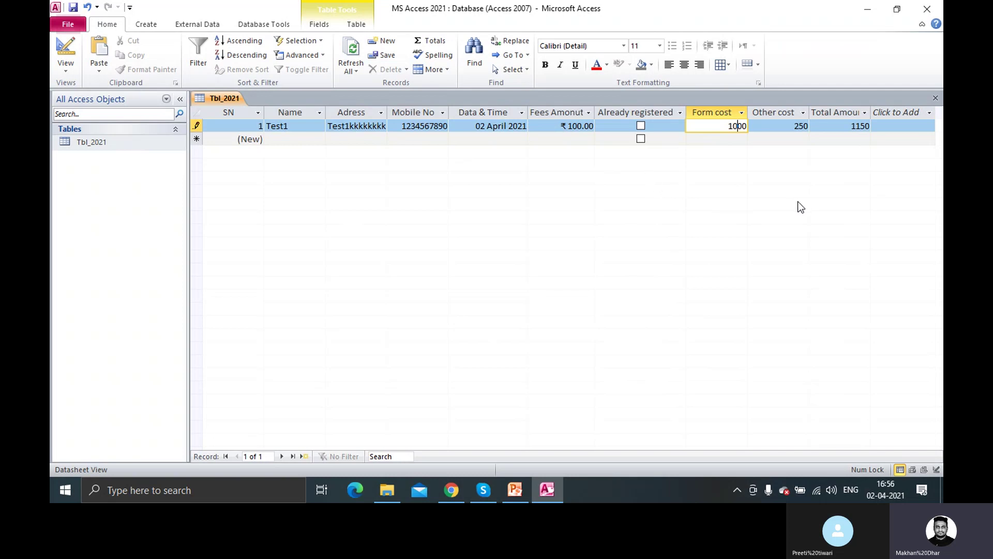
pyautogui.click(852, 132)
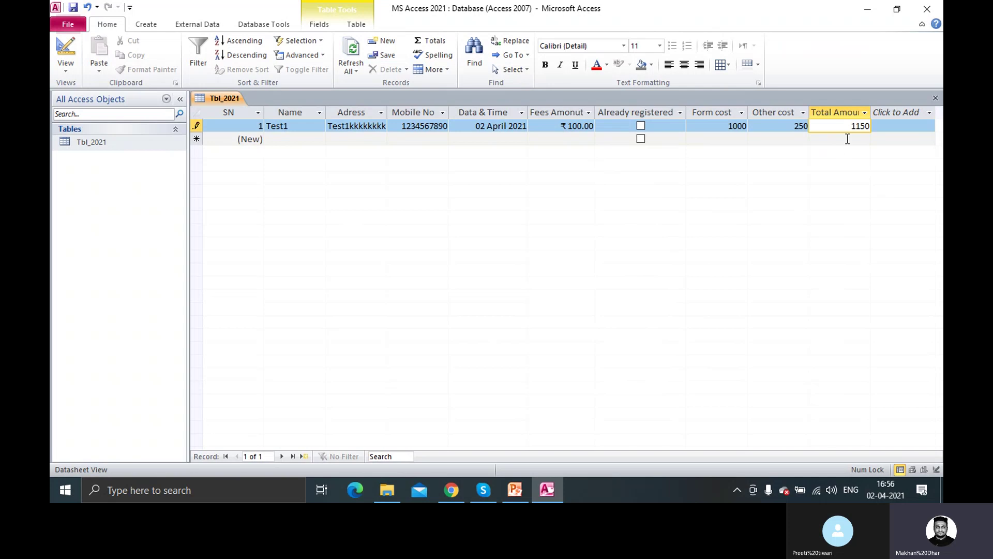
# Open Tbl_2021 in Design View and set the Total Amount field's expression to [Form cost]+[Other cost]-99.
pyautogui.rightClick(99, 144)
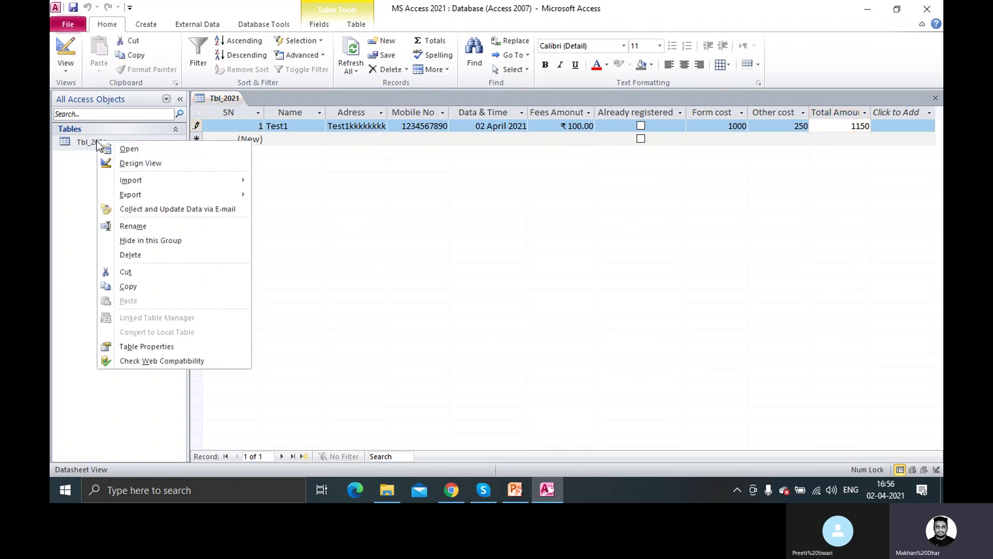
pyautogui.click(129, 162)
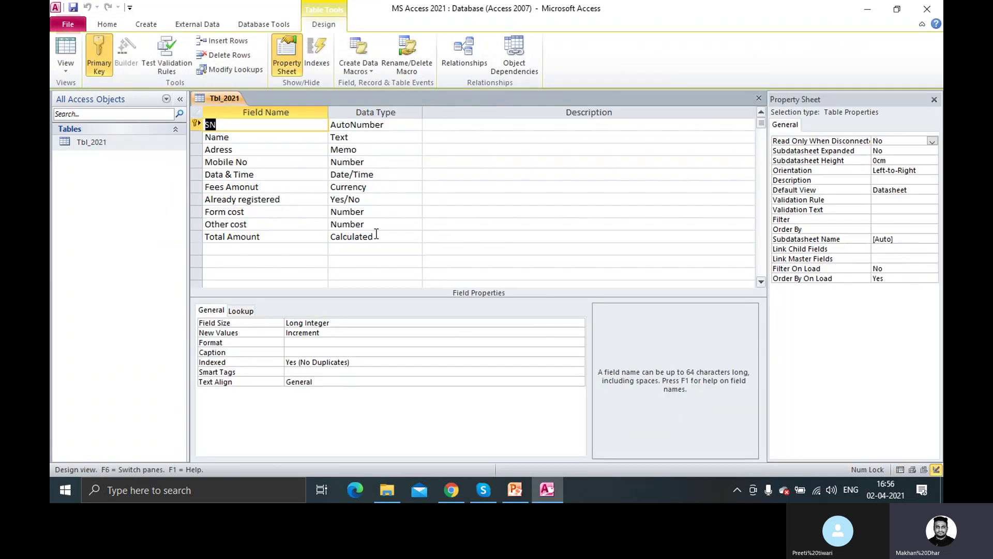
pyautogui.click(378, 237)
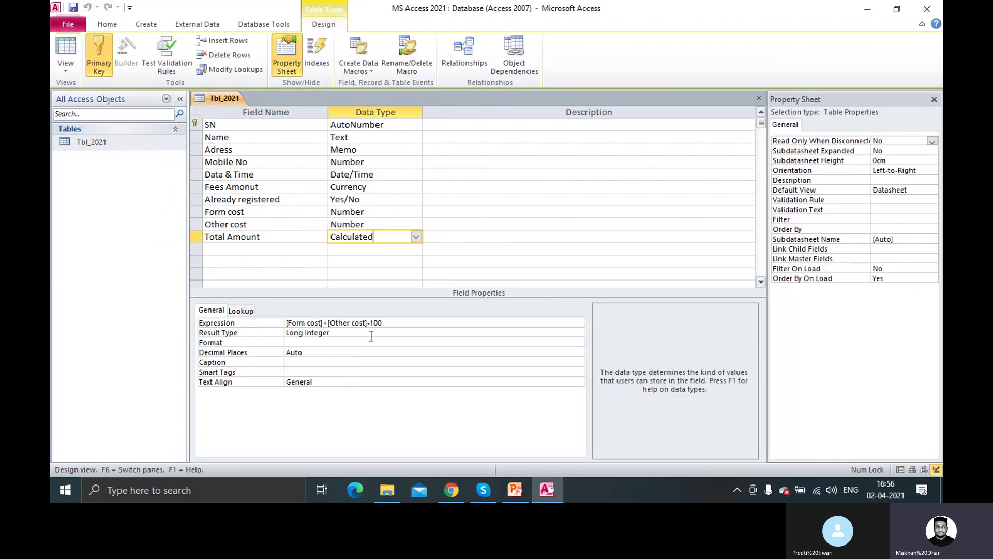
pyautogui.click(412, 322)
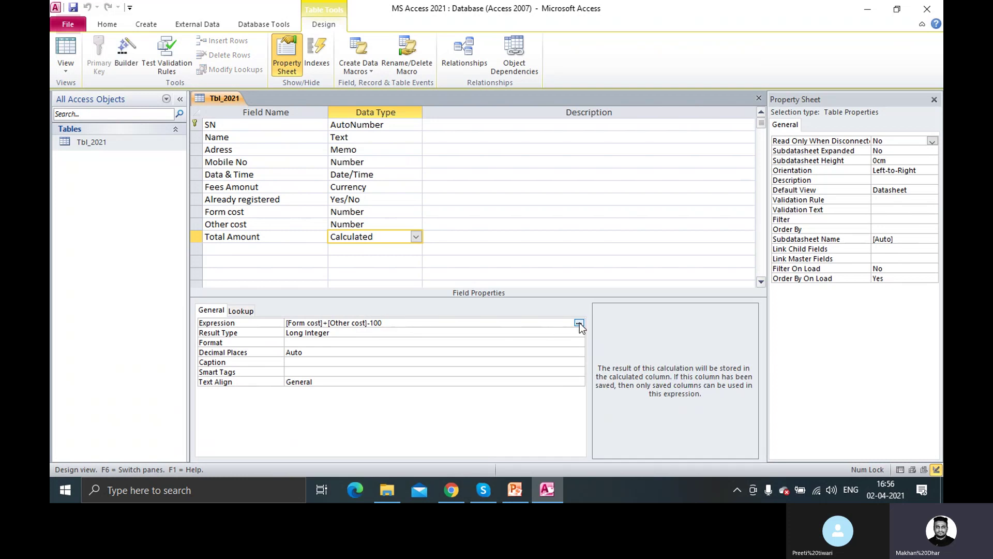
pyautogui.press('BackSpace')
pyautogui.press('BackSpace')
pyautogui.press('BackSpace')
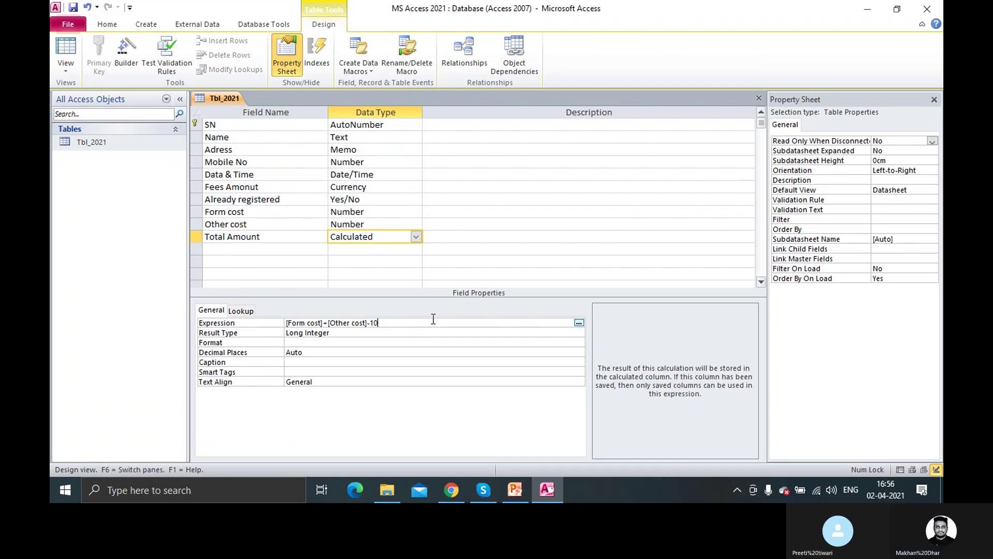
pyautogui.write('99')
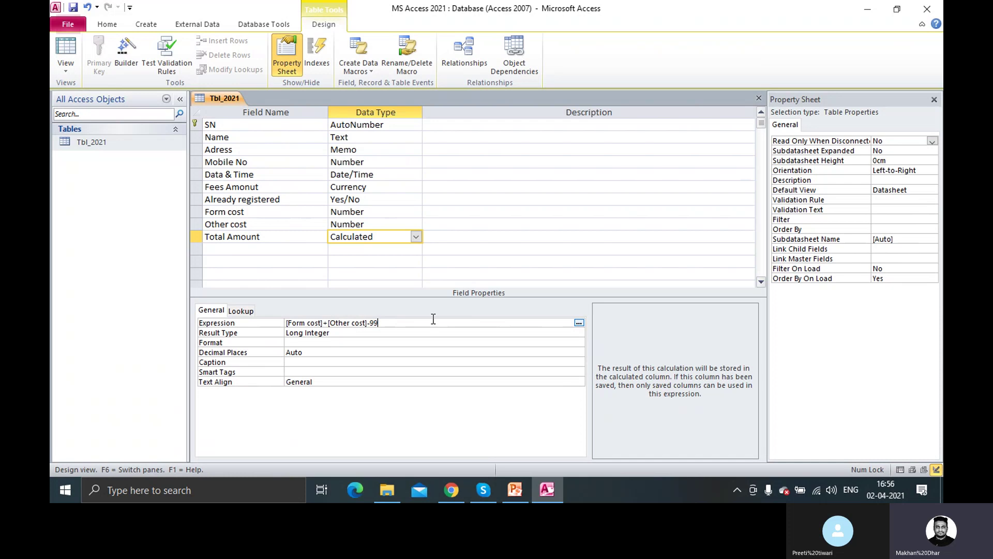
# Save the design of Tbl_2021 and reopen the table in Datasheet View.
pyautogui.rightClick(230, 99)
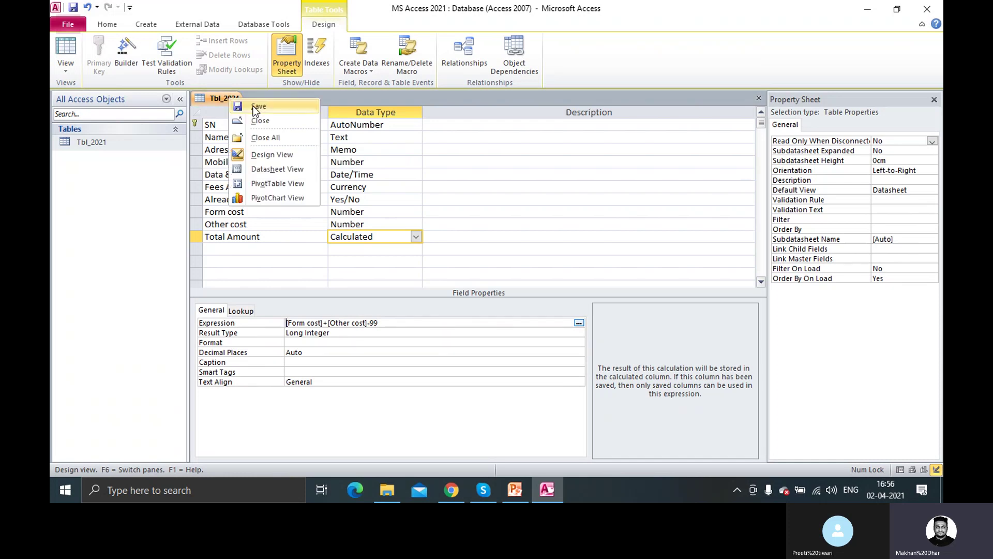
pyautogui.click(253, 107)
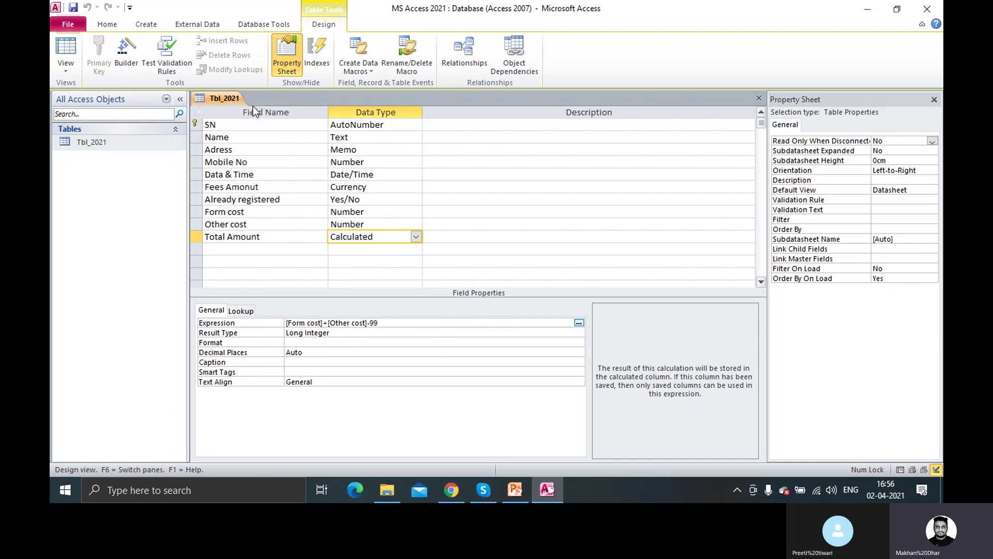
pyautogui.click(111, 144)
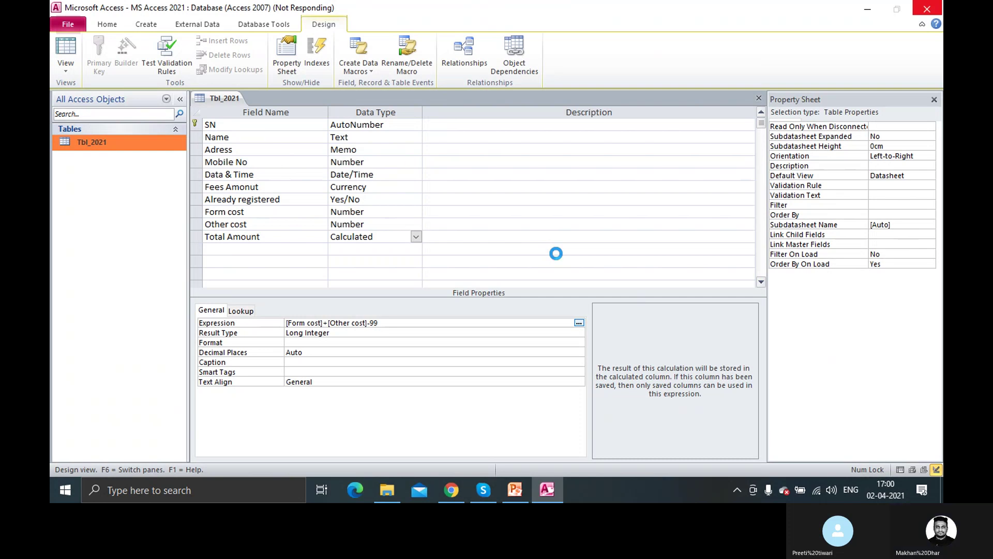
pyautogui.click(516, 491)
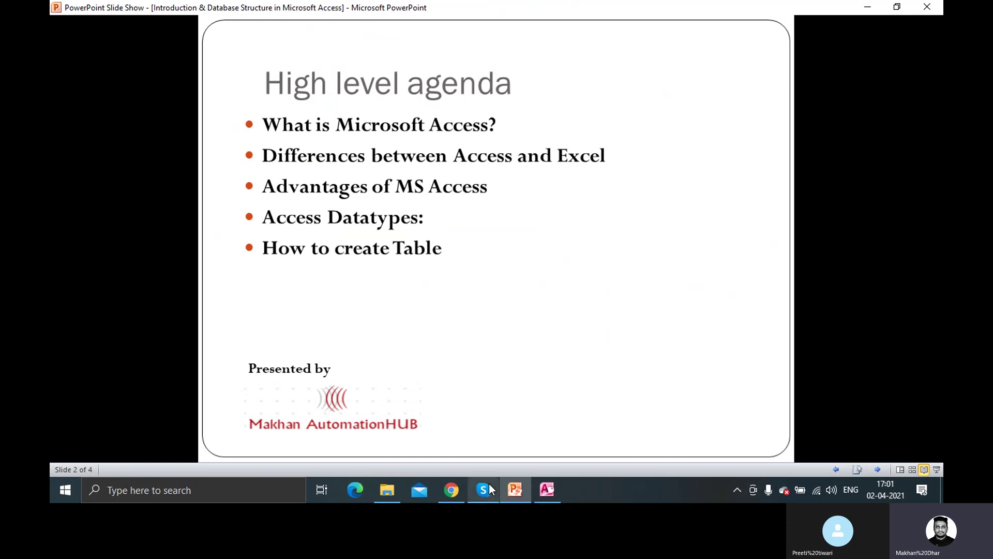
pyautogui.moveTo(489, 483)
pyautogui.click(485, 421)
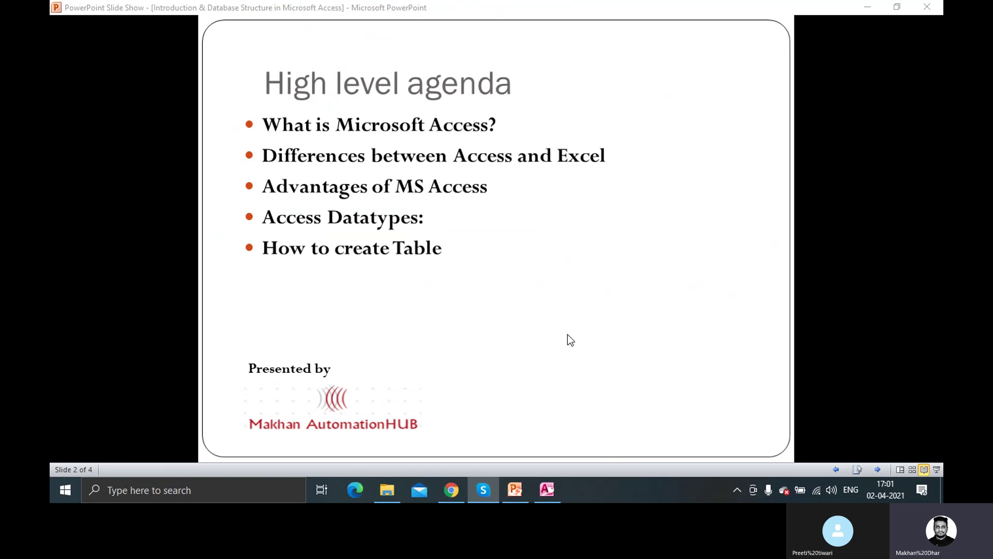
pyautogui.hotkey('alt', 'Tab')
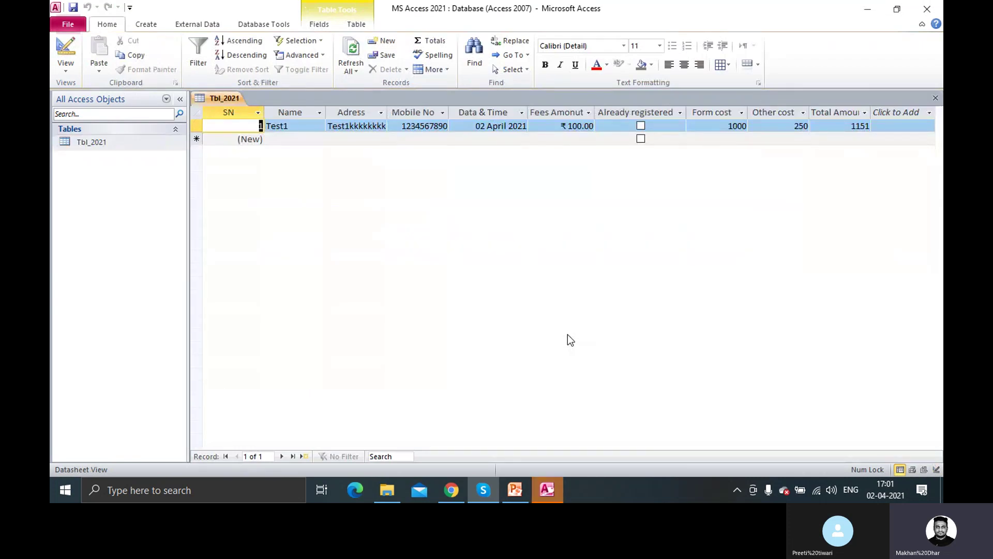